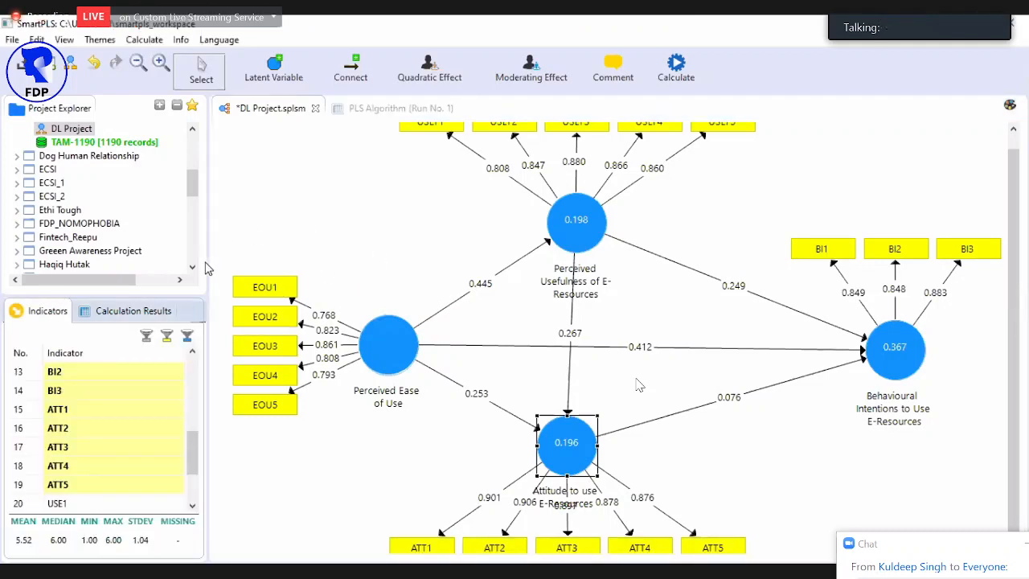
Step: Enlarge the indicator list and compare the full set of indicators with only the used ones
left_click_drag(135, 294, 136, 197)
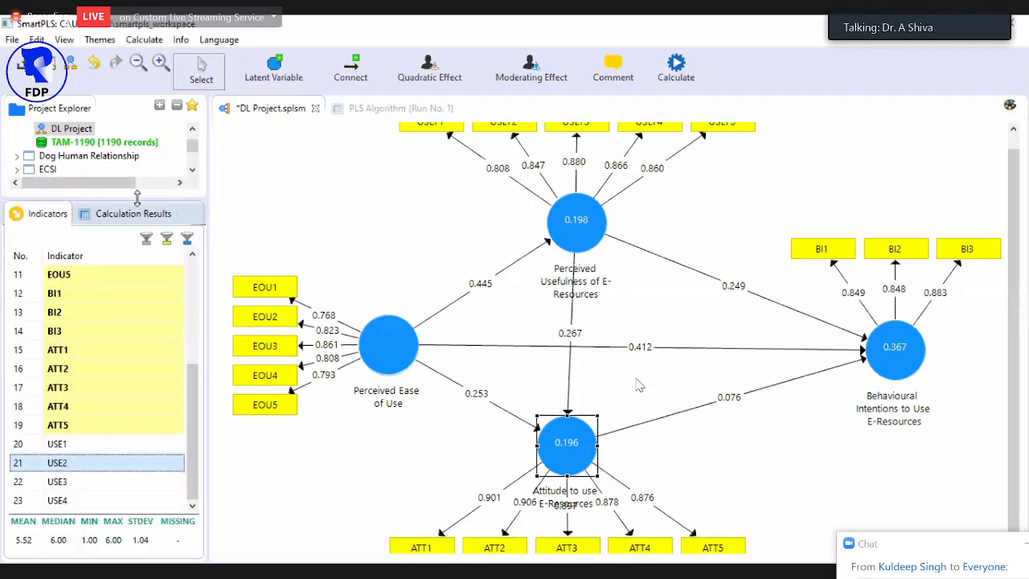
left_click(167, 240)
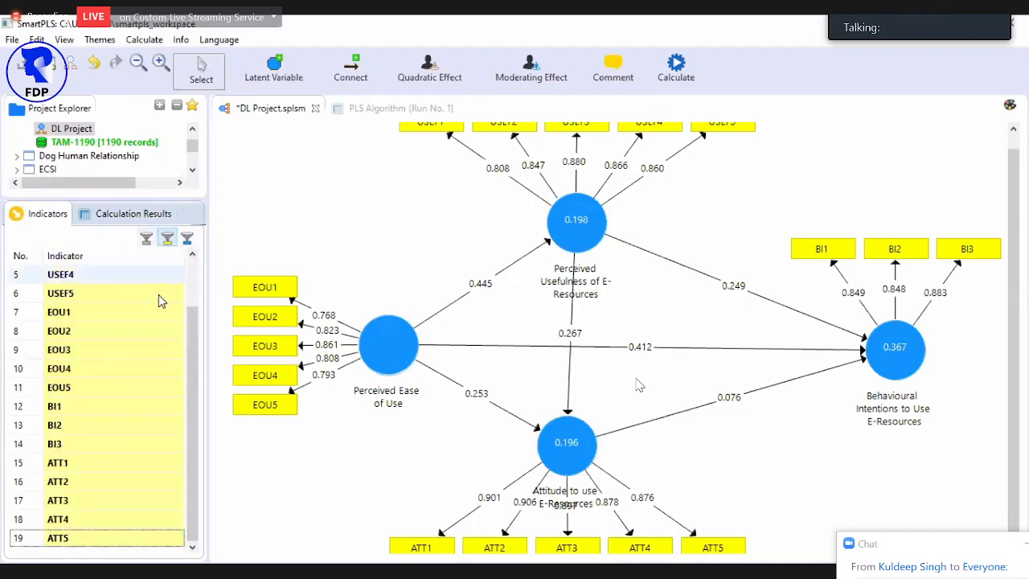
left_click(146, 240)
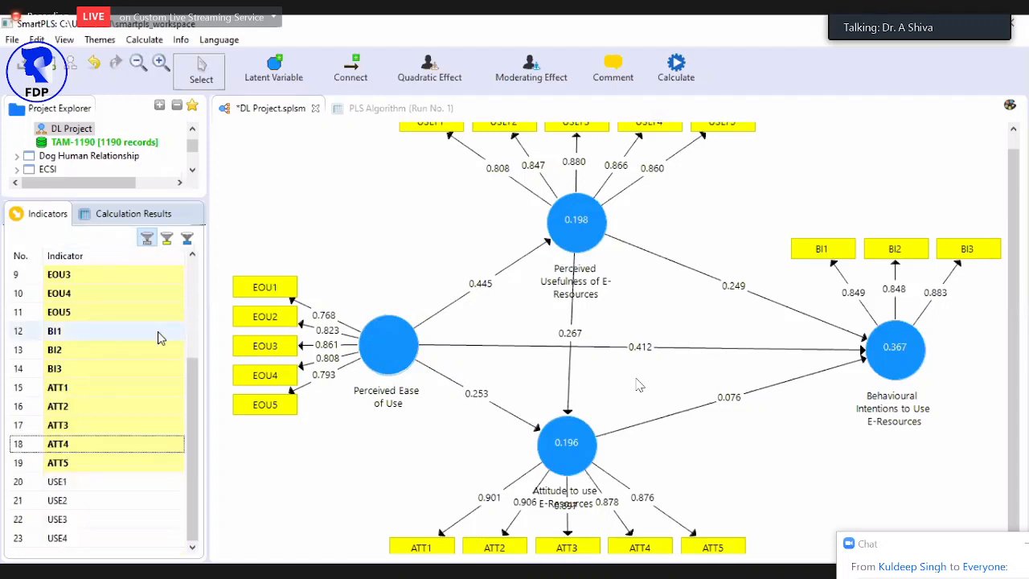
left_click(167, 239)
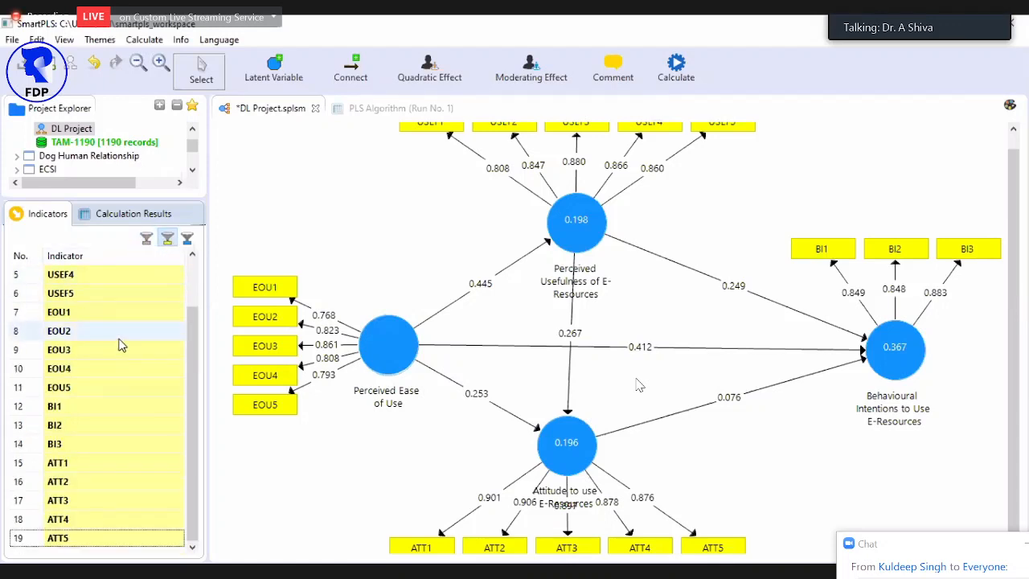
scroll(121, 338, "up", 2)
Step: List all indicators again and view the descriptive statistics of the unused indicator USE1
left_click(148, 240)
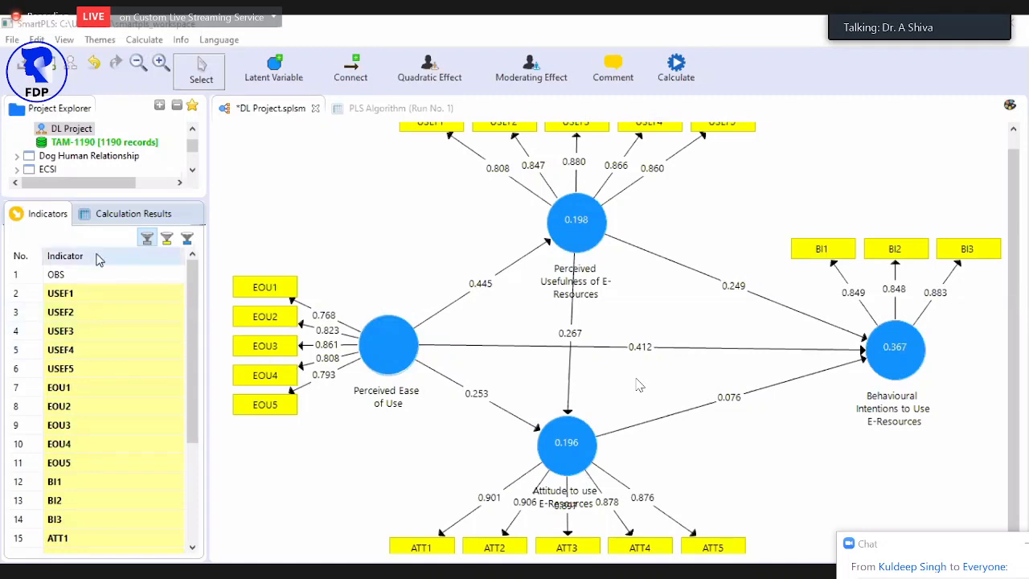
left_click(147, 239)
scroll(136, 310, "down", 3)
scroll(132, 319, "up", 3)
scroll(132, 320, "down", 3)
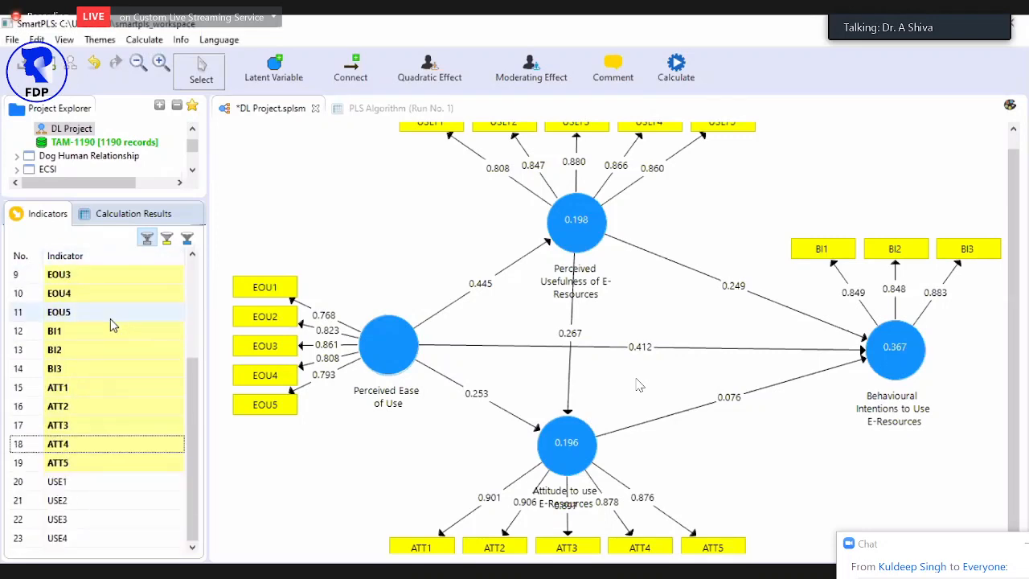
left_click(95, 487)
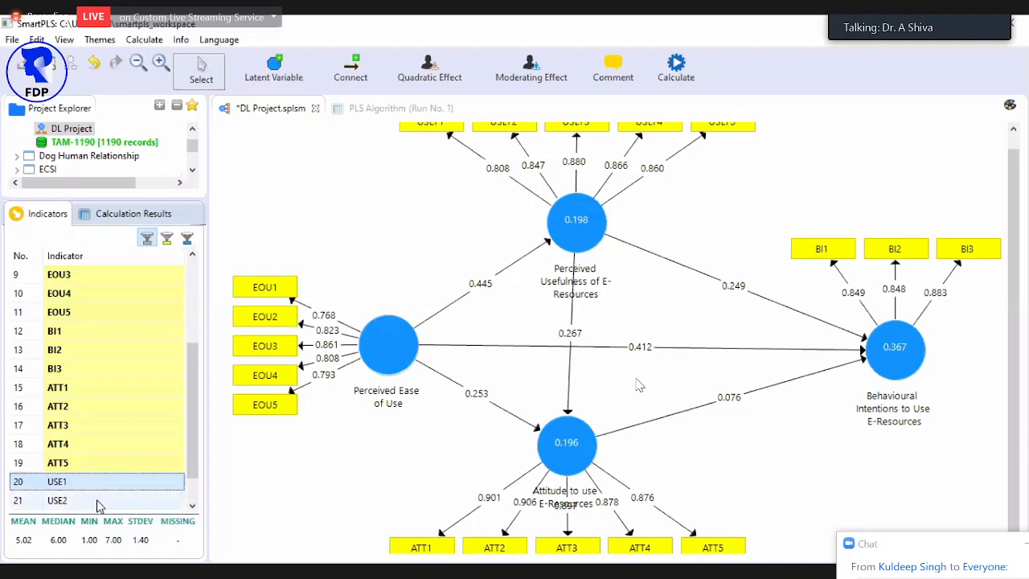
scroll(202, 429, "down", 1)
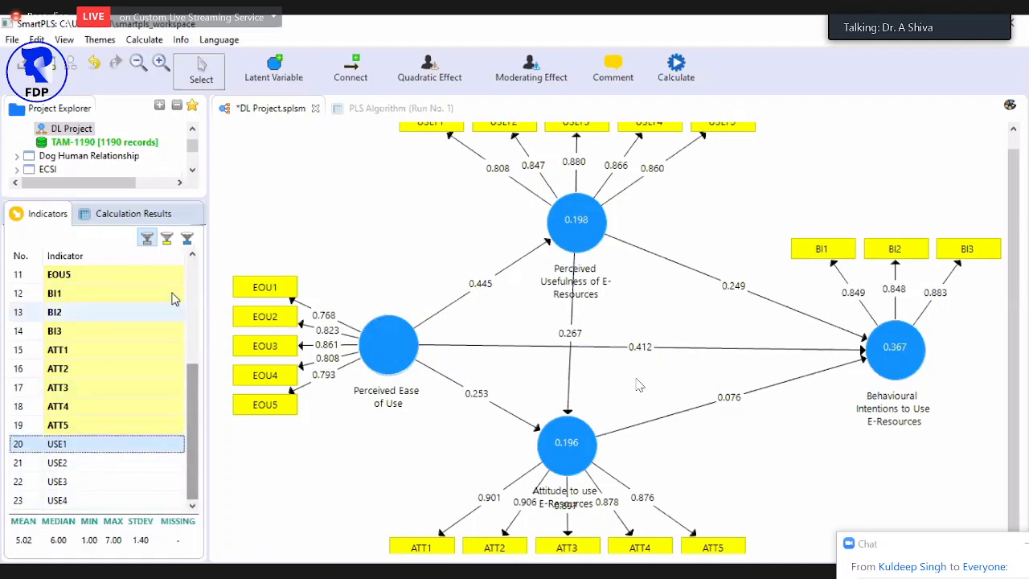
Step: Filter the indicator list to the used indicators first and to the unused ones second
left_click(166, 241)
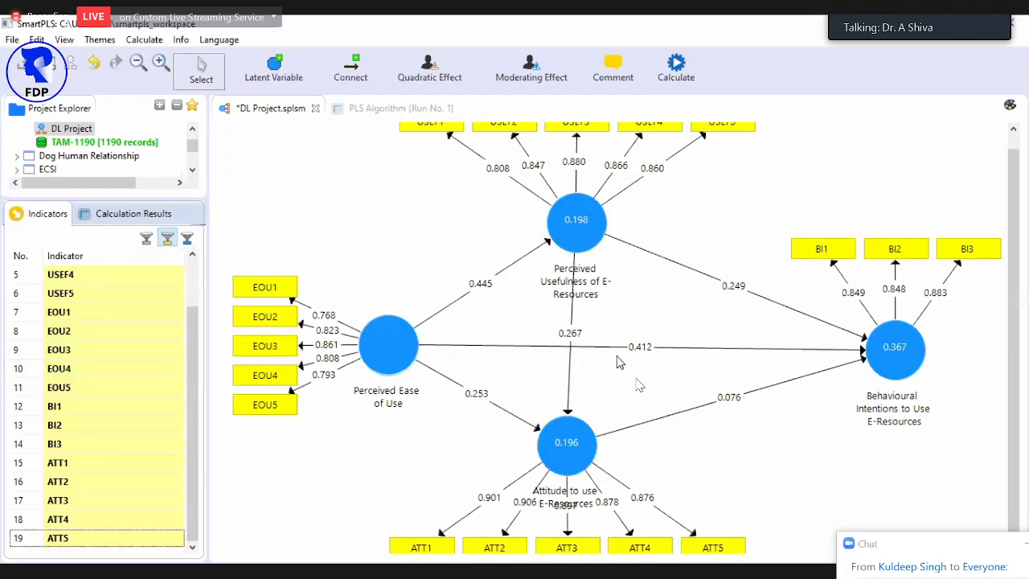
left_click(138, 62)
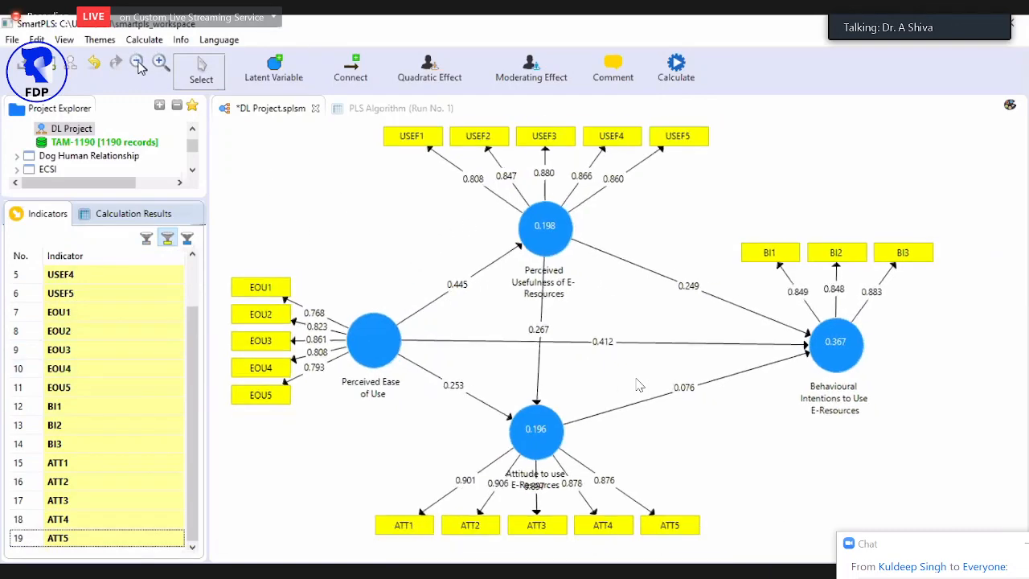
left_click(138, 62)
left_click(187, 239)
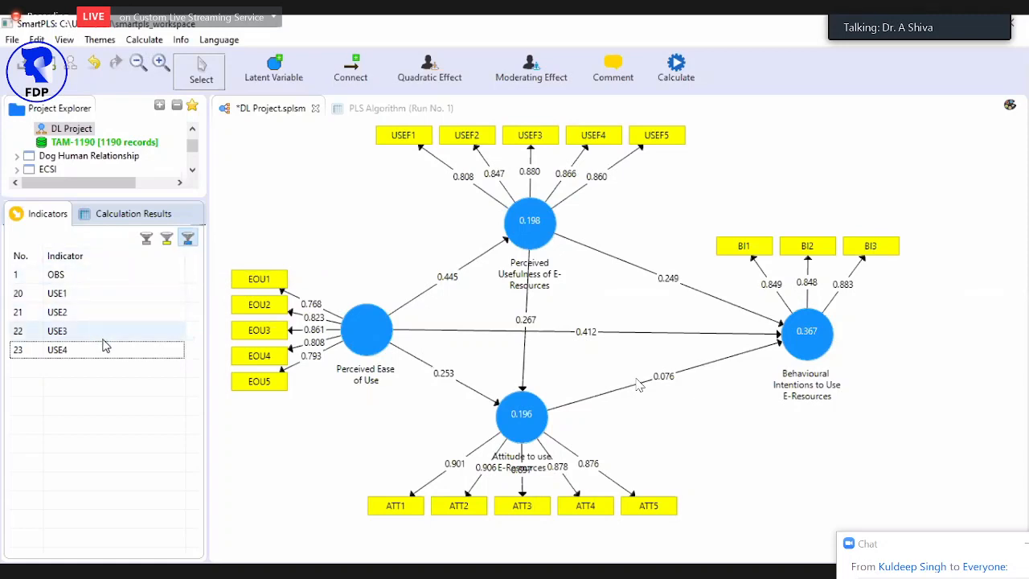
Step: Switch the indicator list between all, used and unused indicators, ending with only the unused ones
left_click(146, 240)
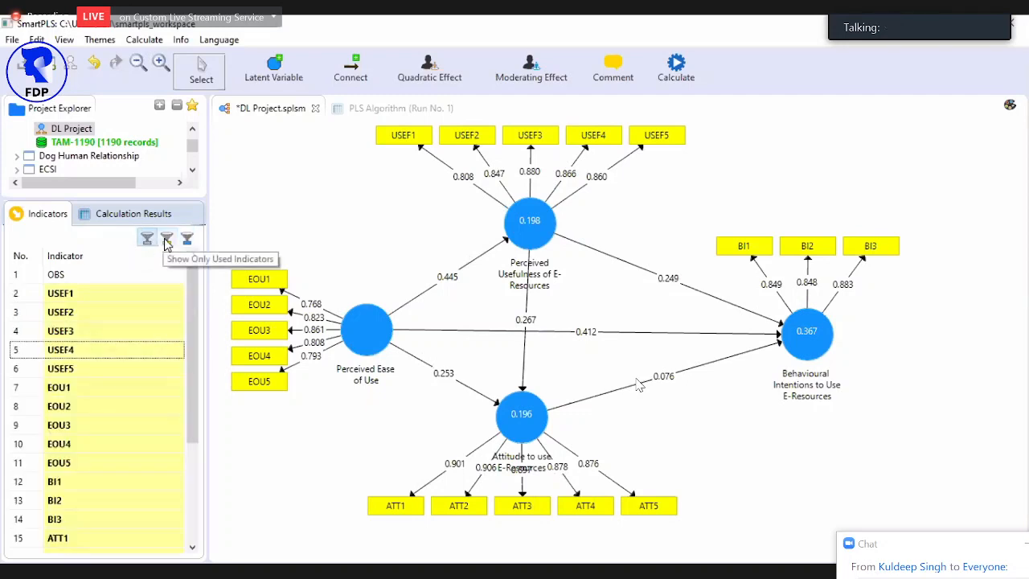
left_click(167, 241)
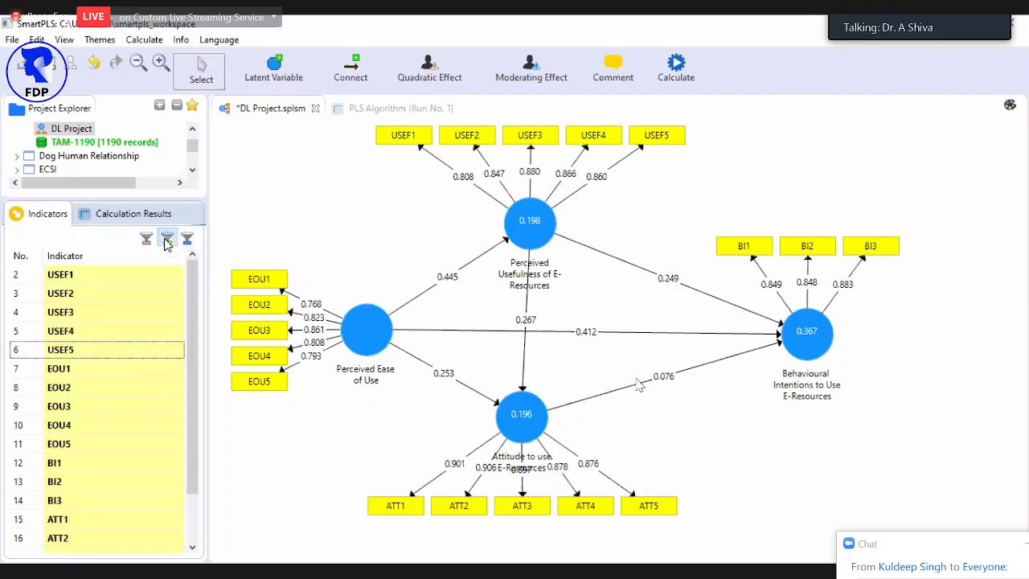
left_click(187, 240)
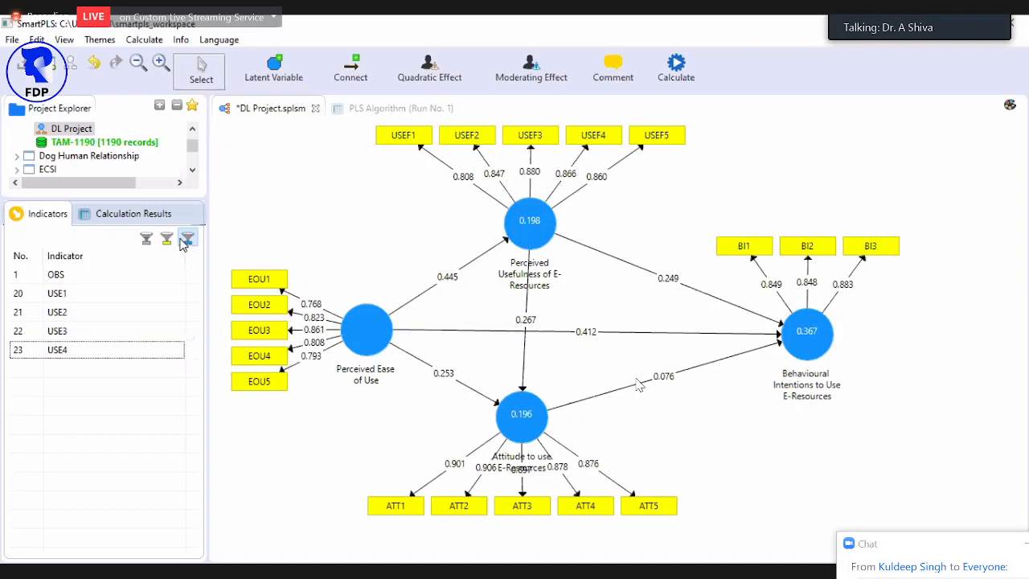
left_click(167, 241)
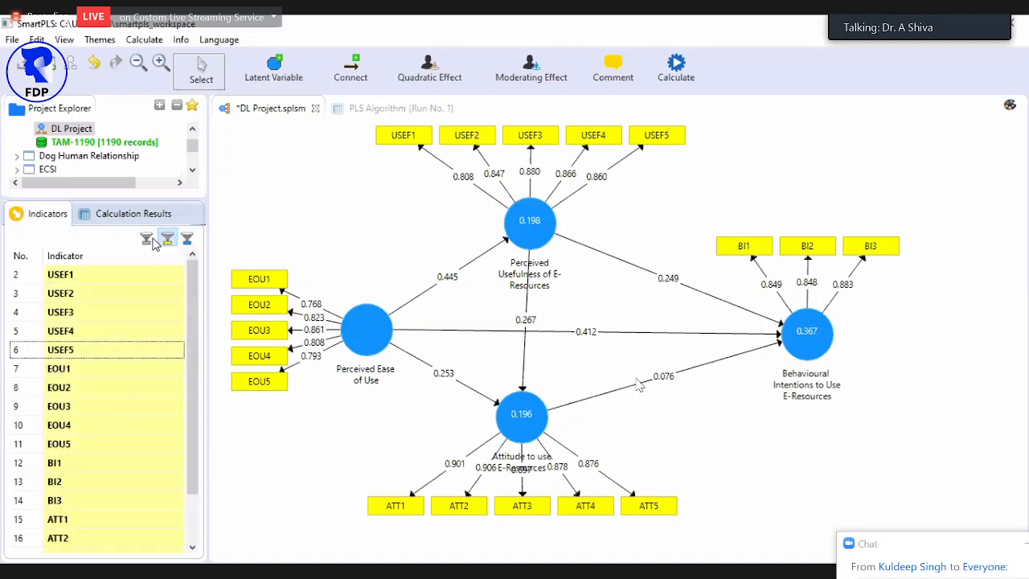
left_click(187, 241)
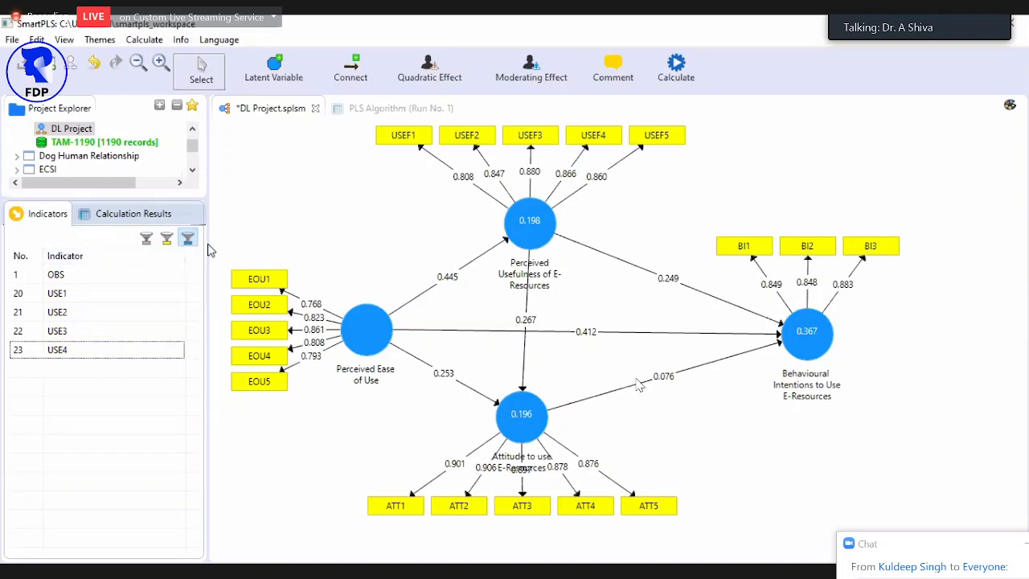
Step: Select the unused indicators USE1 to USE4 and locate them in the full indicator list
left_click(86, 294)
key("shift+Down")
key("shift+Down")
key("shift+Down")
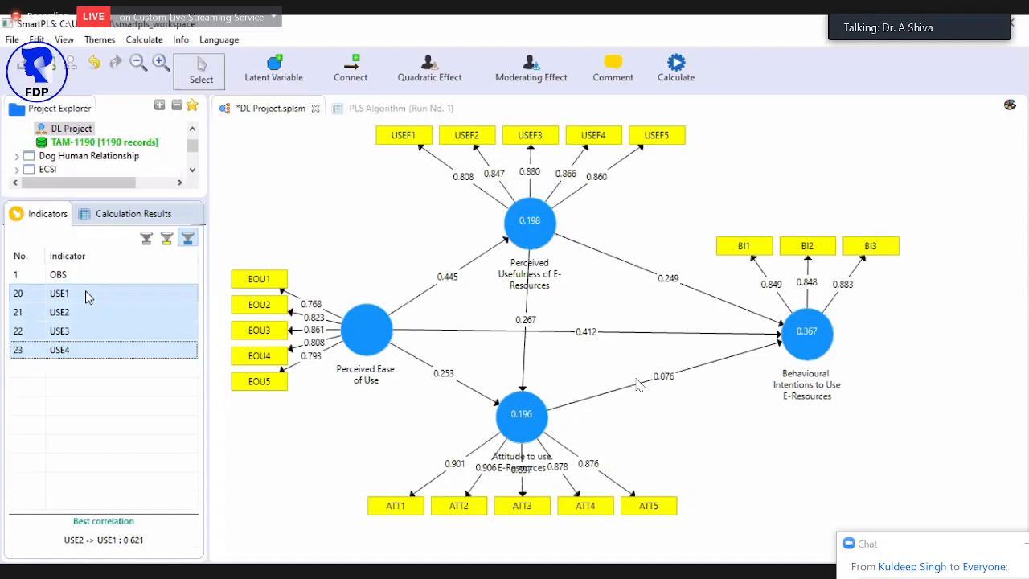
left_click(147, 238)
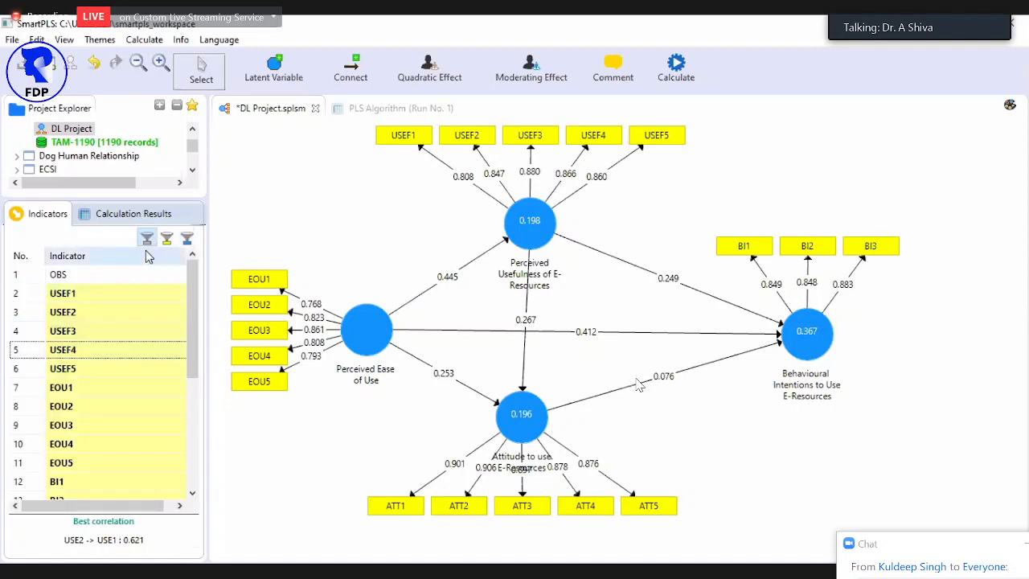
scroll(97, 309, "down", 2)
scroll(92, 361, "up", 2)
scroll(100, 304, "down", 4)
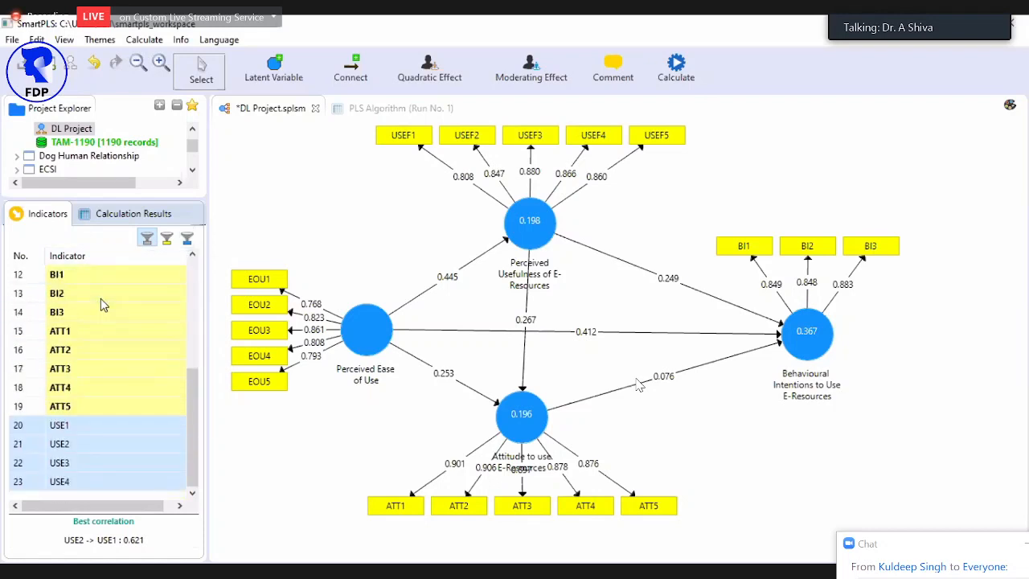
Step: View the statistics of ATT3, and cycle the indicator list through used, unused and all indicators
left_click(100, 368)
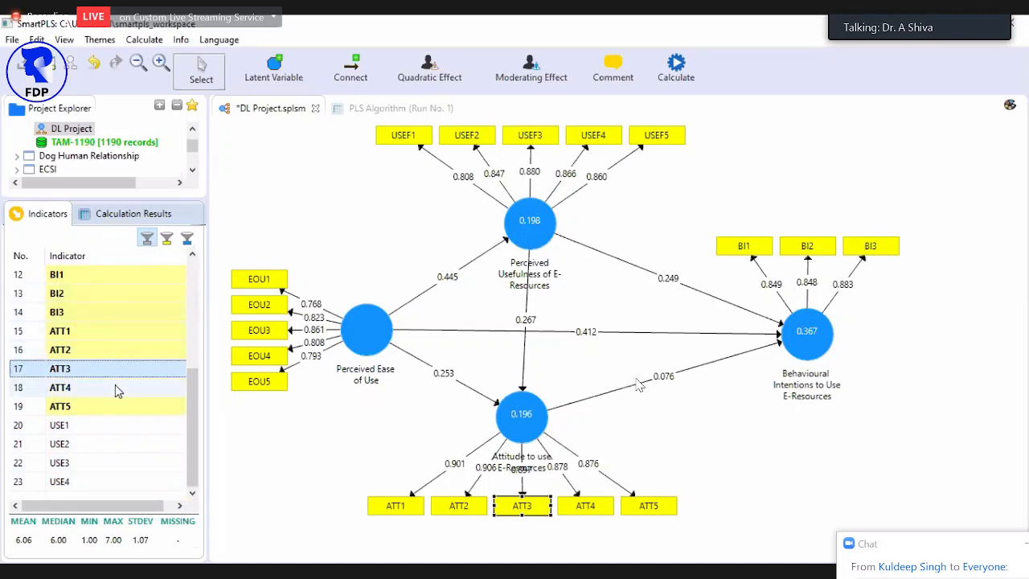
left_click(166, 239)
left_click(187, 240)
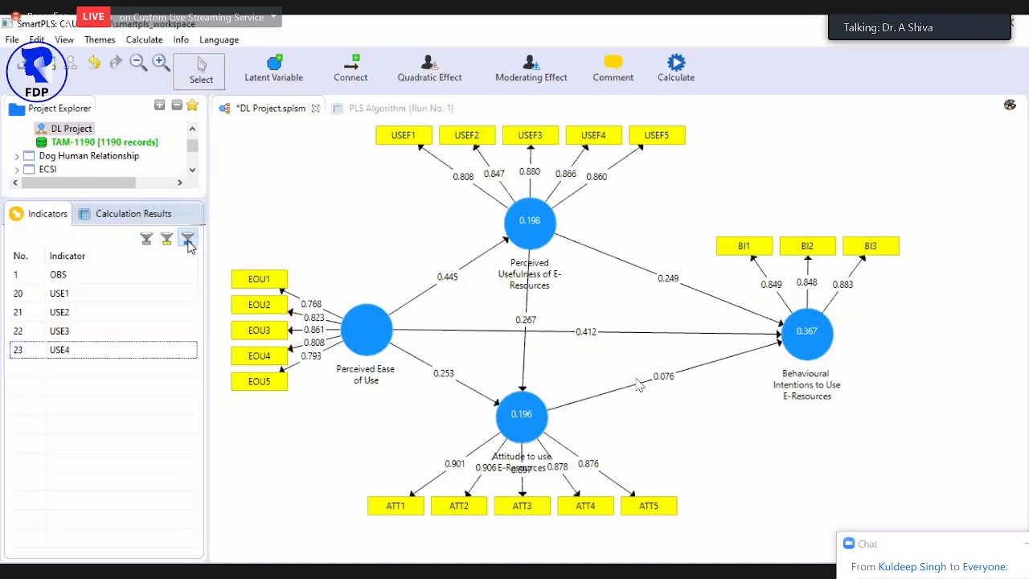
left_click(148, 240)
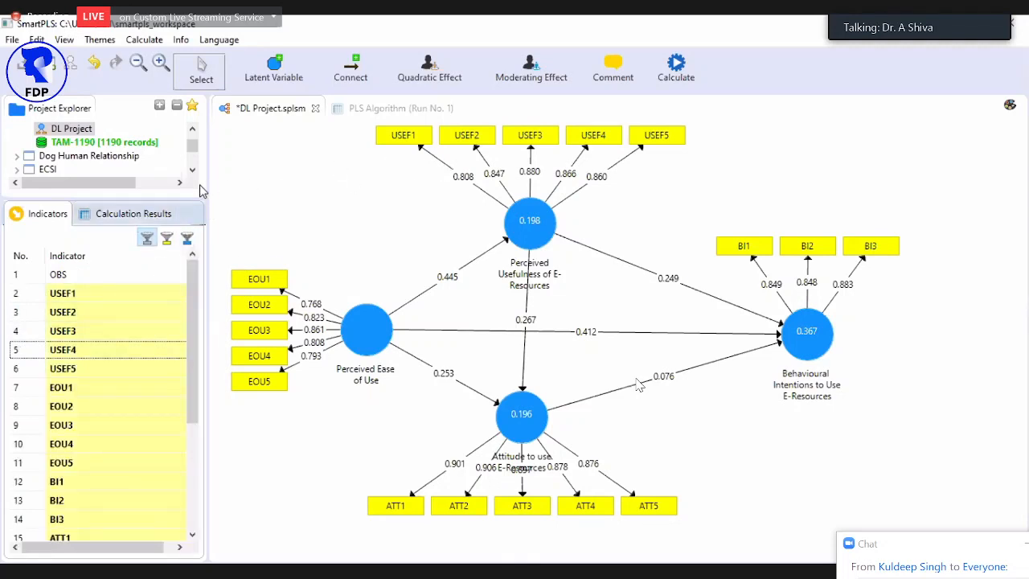
Step: Open the calculation results and choose PLS Algorithm (Run No. 1) as the displayed run
left_click(142, 213)
left_click(144, 249)
left_click(145, 250)
left_click(145, 249)
left_click(145, 249)
left_click(145, 249)
left_click(145, 249)
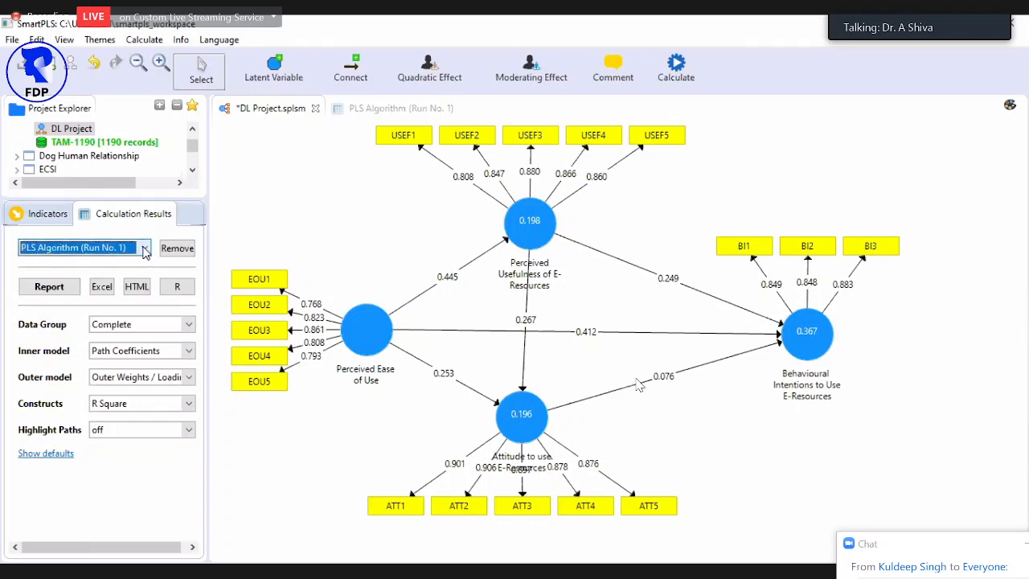
left_click(146, 250)
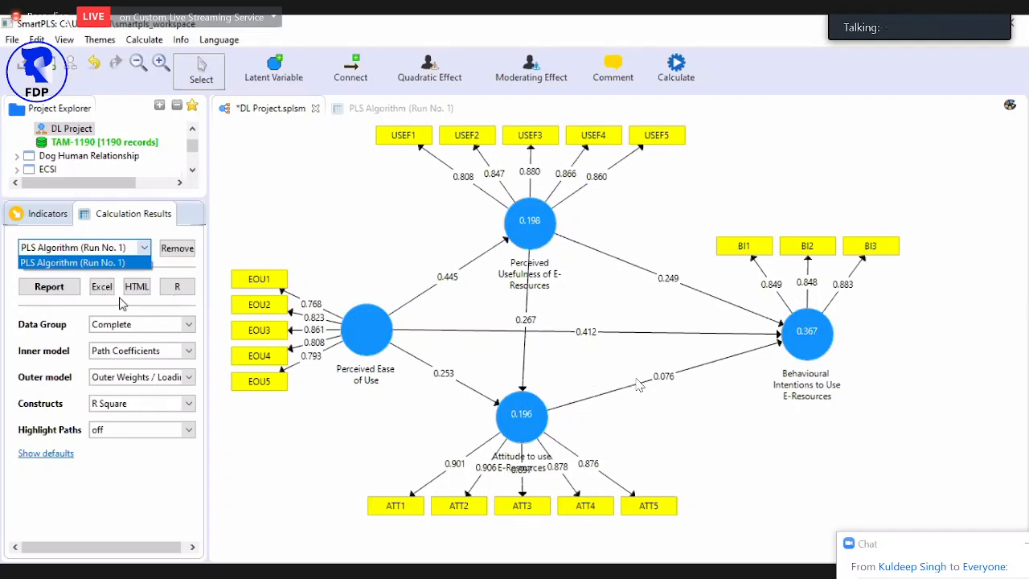
left_click(97, 262)
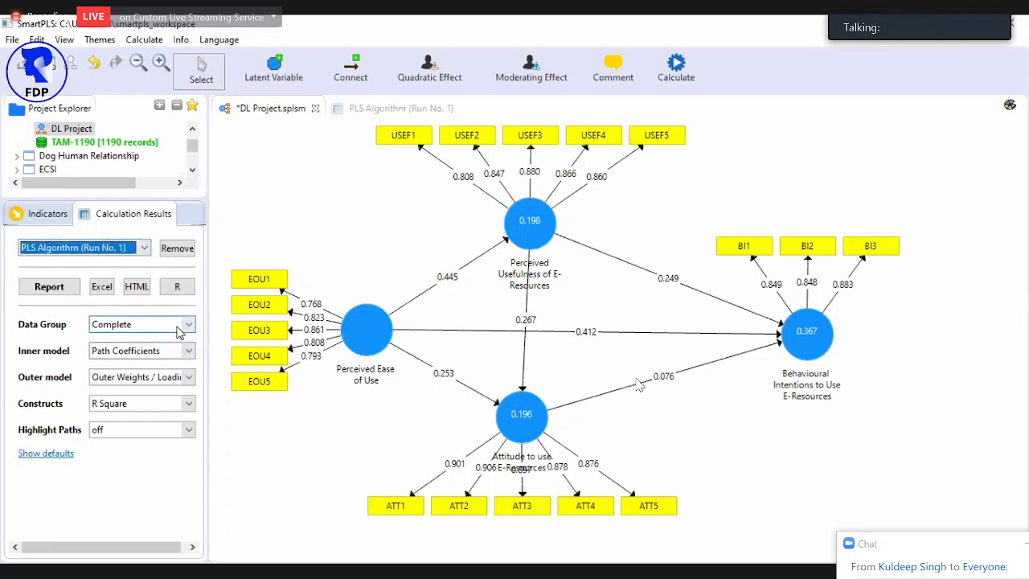
Step: Display the inner model's Indirect Effects, Total Effects and Path Coefficients on the diagram, one after another
left_click(176, 356)
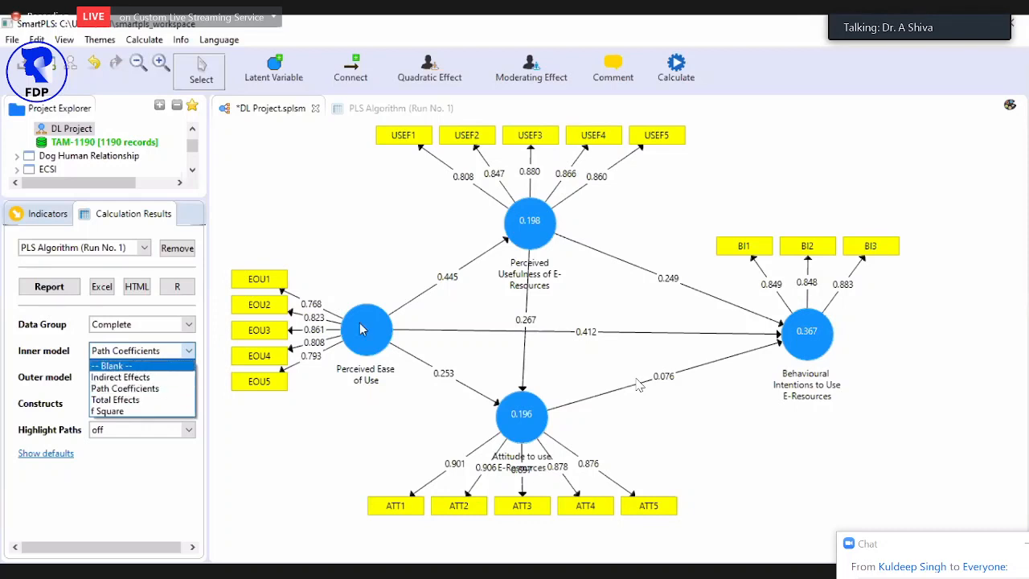
left_click(139, 378)
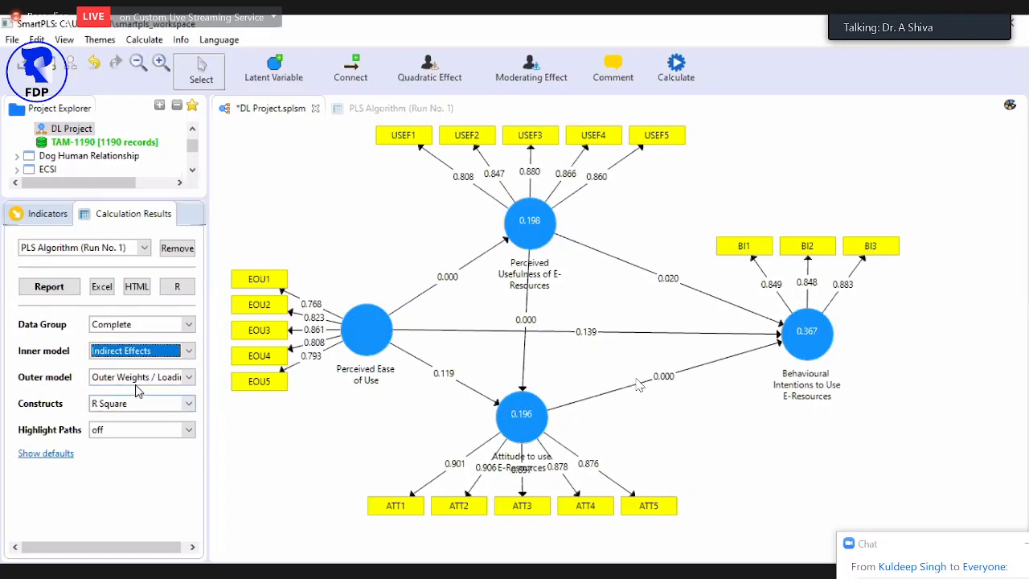
left_click(136, 351)
left_click(131, 403)
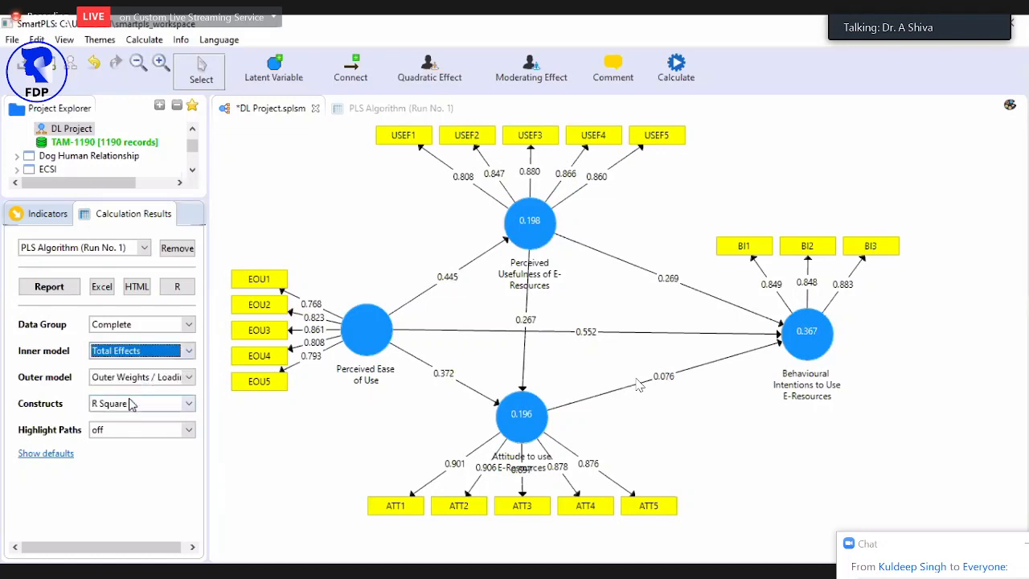
left_click(145, 354)
left_click(139, 389)
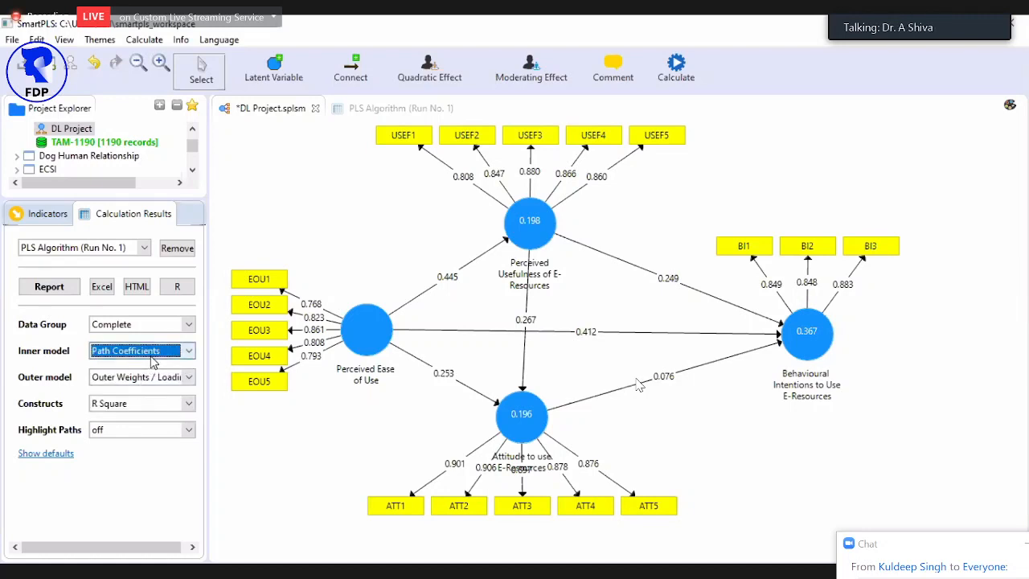
Step: Compare the inner model's Total Effects with its Path Coefficients, ending with Path Coefficients displayed
left_click(151, 354)
left_click(134, 400)
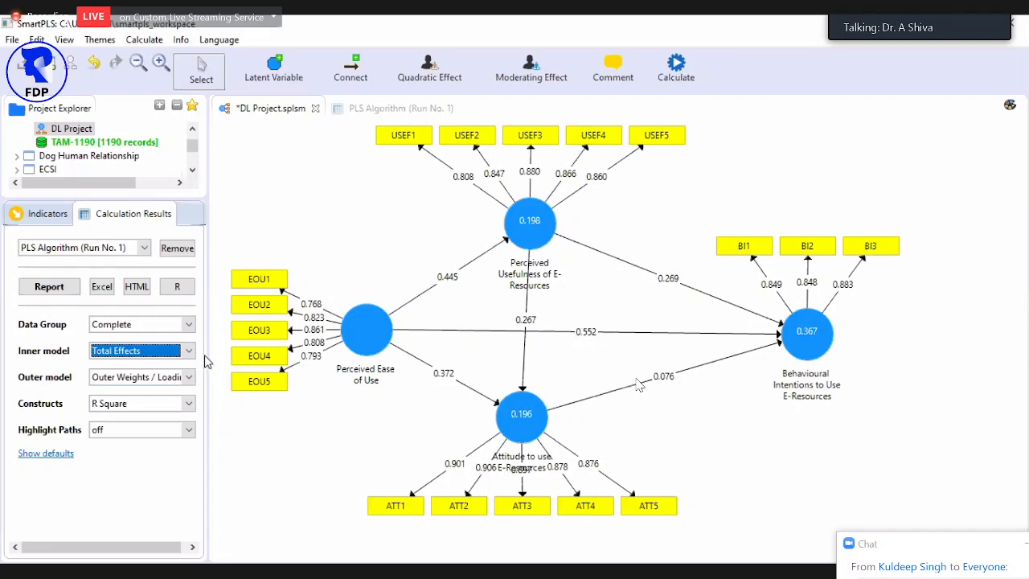
left_click(176, 354)
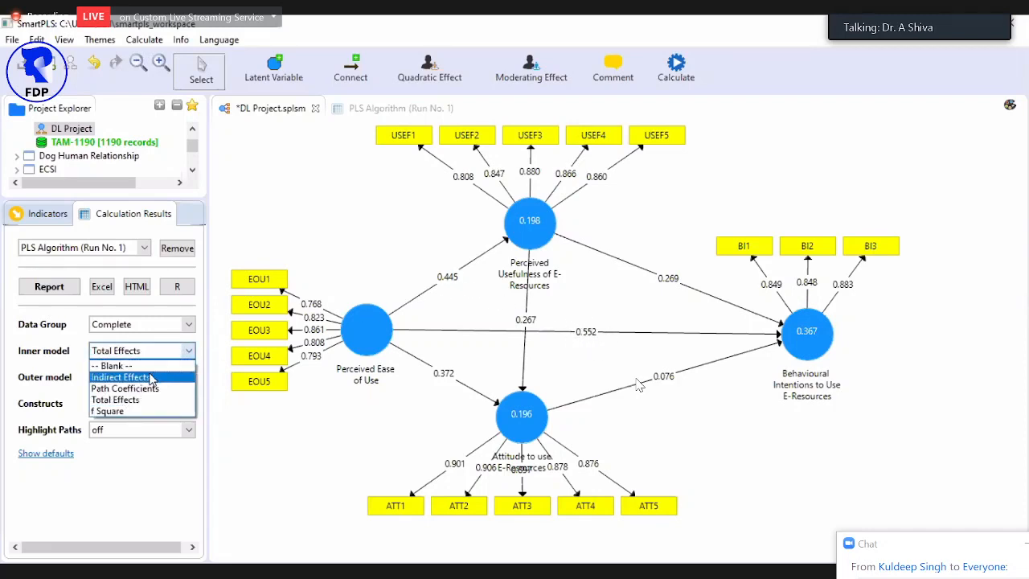
left_click(171, 387)
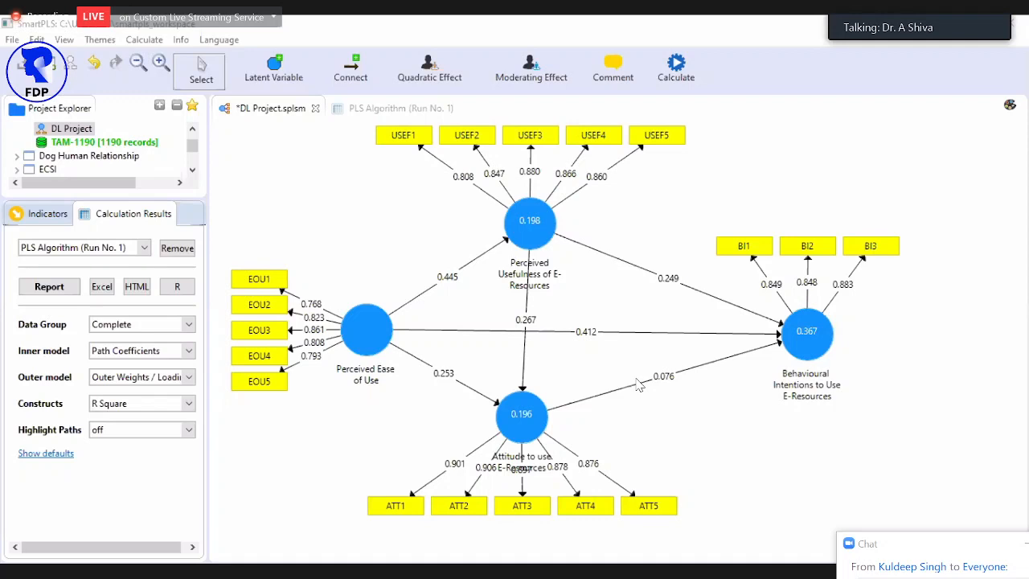
Step: Display Total Effects for the inner model and Average Variance Extracted (AVE) for the constructs
left_click(155, 356)
left_click(131, 399)
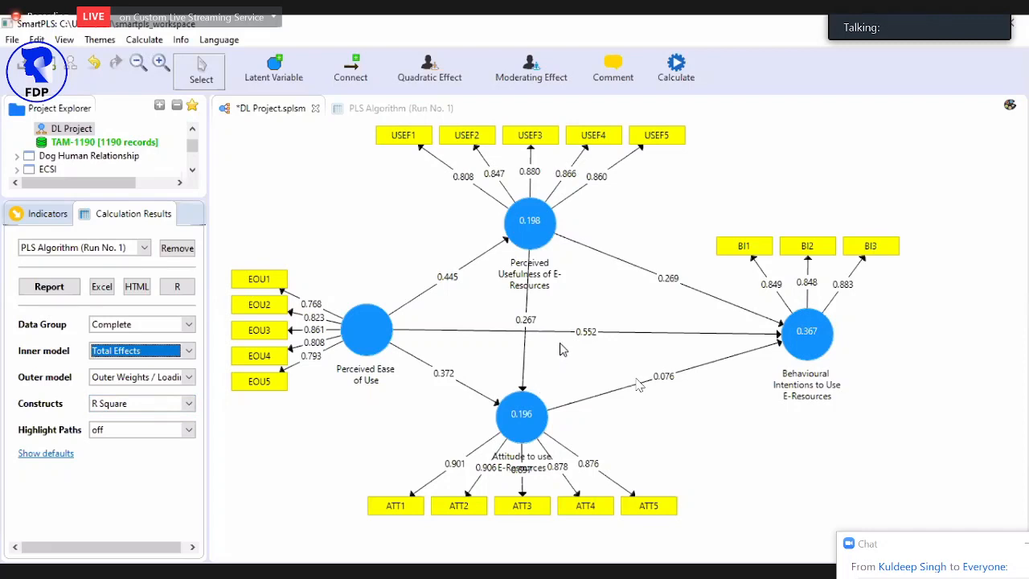
left_click(154, 403)
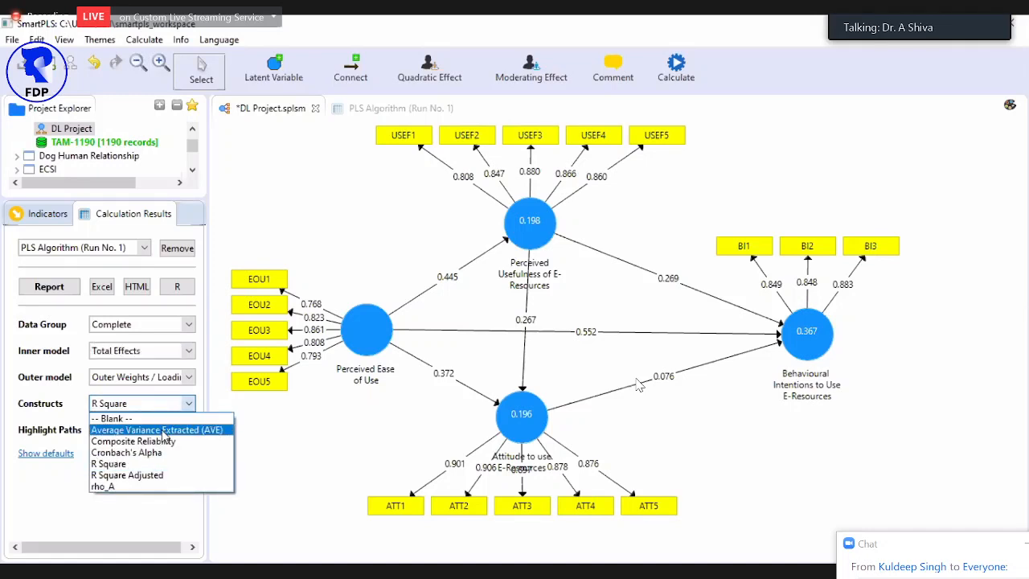
left_click(164, 430)
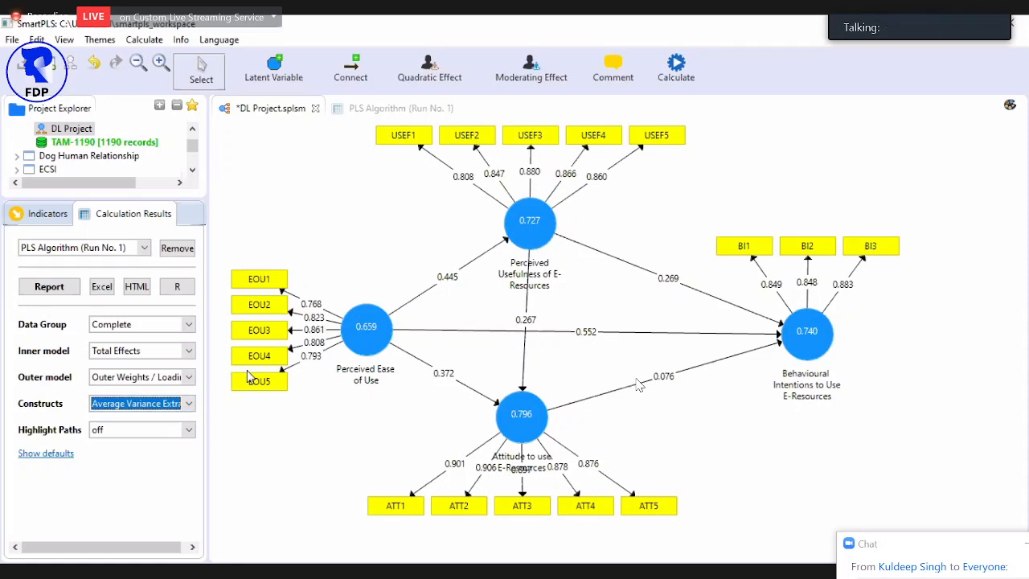
Step: Highlight the diagram's paths using relative values and display Path Coefficients for the inner model
left_click(147, 410)
left_click(147, 426)
left_click(147, 433)
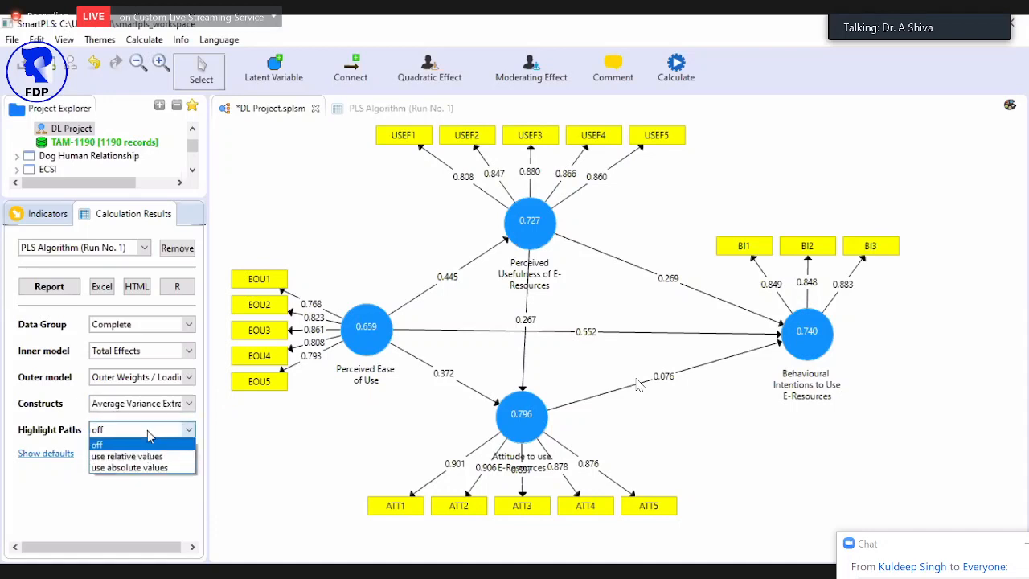
left_click(138, 456)
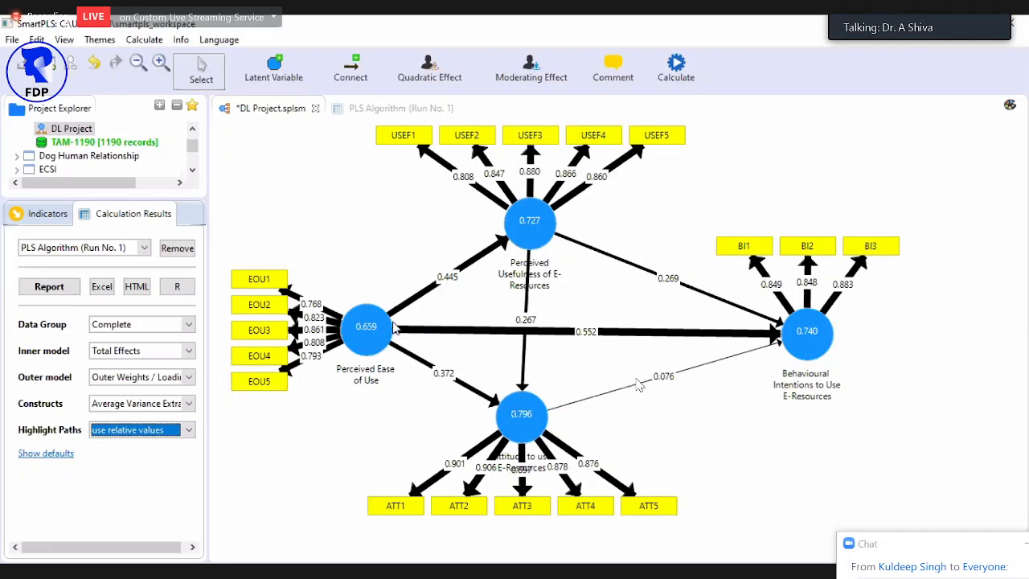
left_click(177, 352)
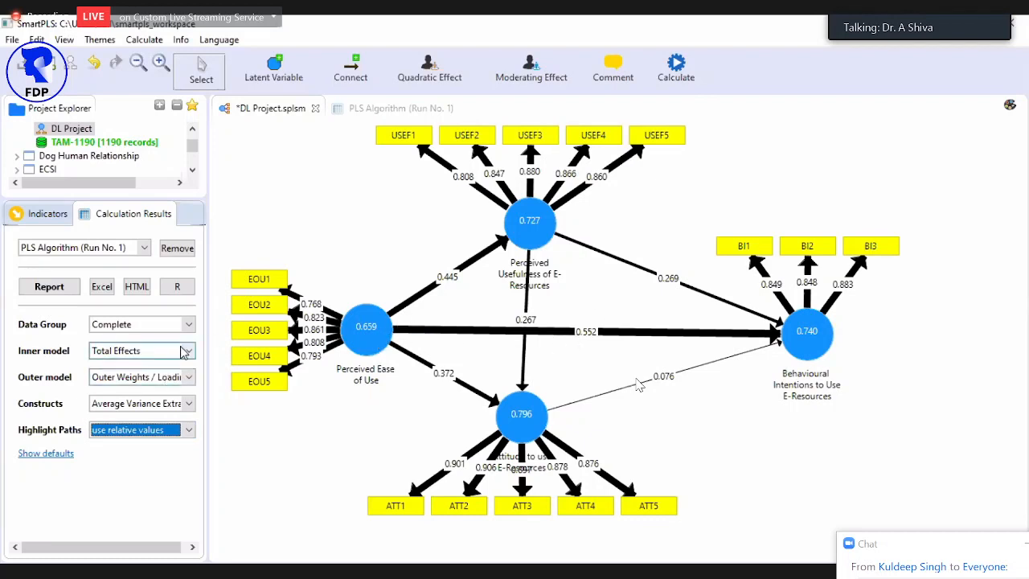
left_click(129, 386)
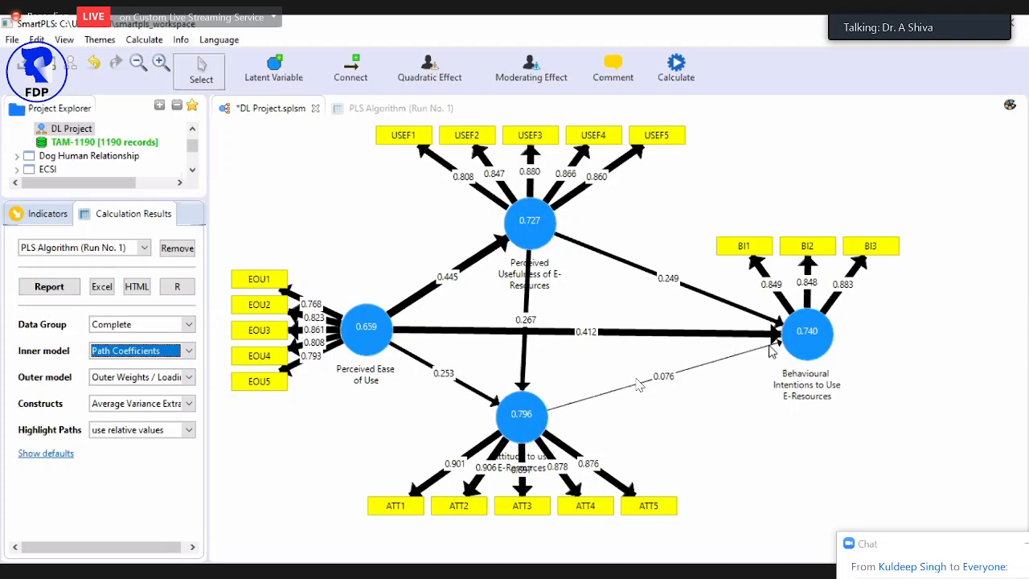
Step: Highlight the paths using absolute values, and turn path highlighting off again after viewing them
left_click(133, 430)
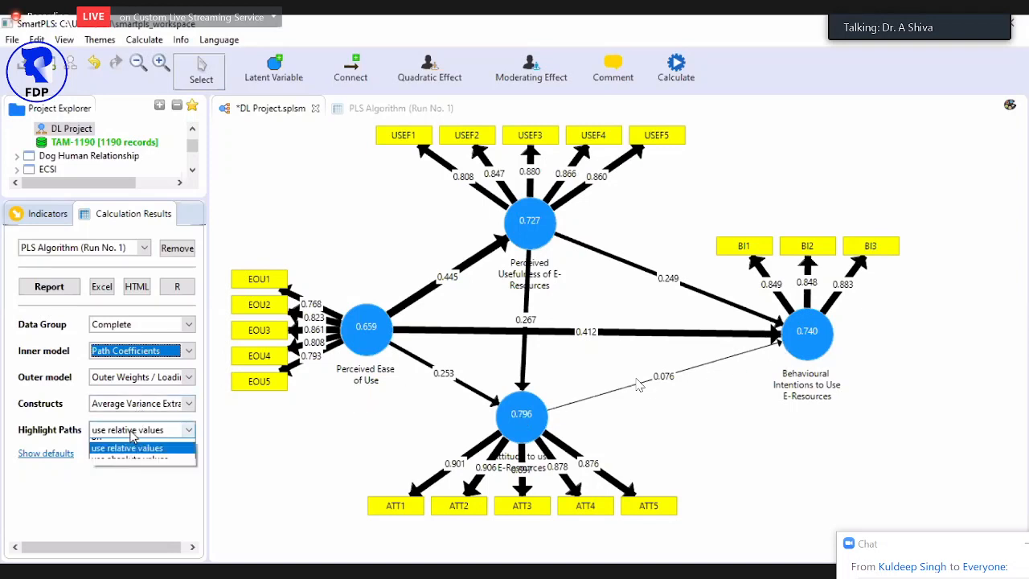
left_click(127, 467)
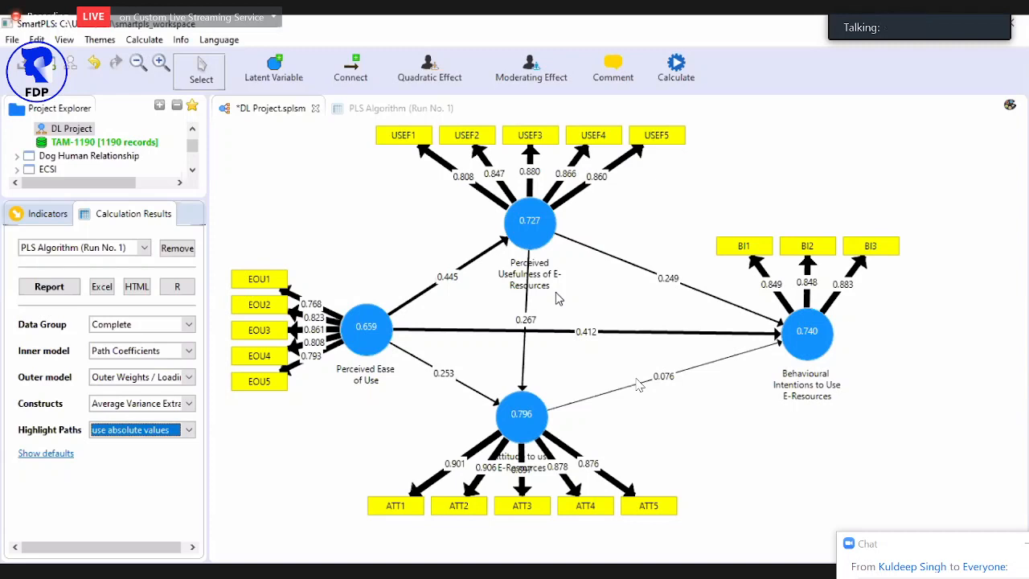
left_click(190, 430)
left_click(167, 442)
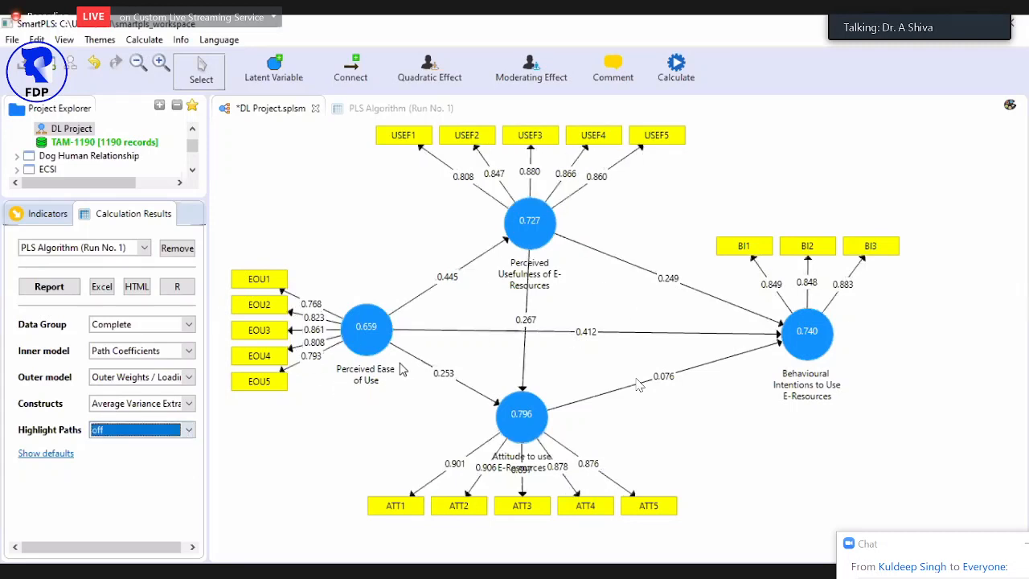
Step: Align the Attitude to use E-Resources construct and its indicators vertically beneath Perceived Usefulness of E-Resources
left_click_drag(536, 419, 538, 419)
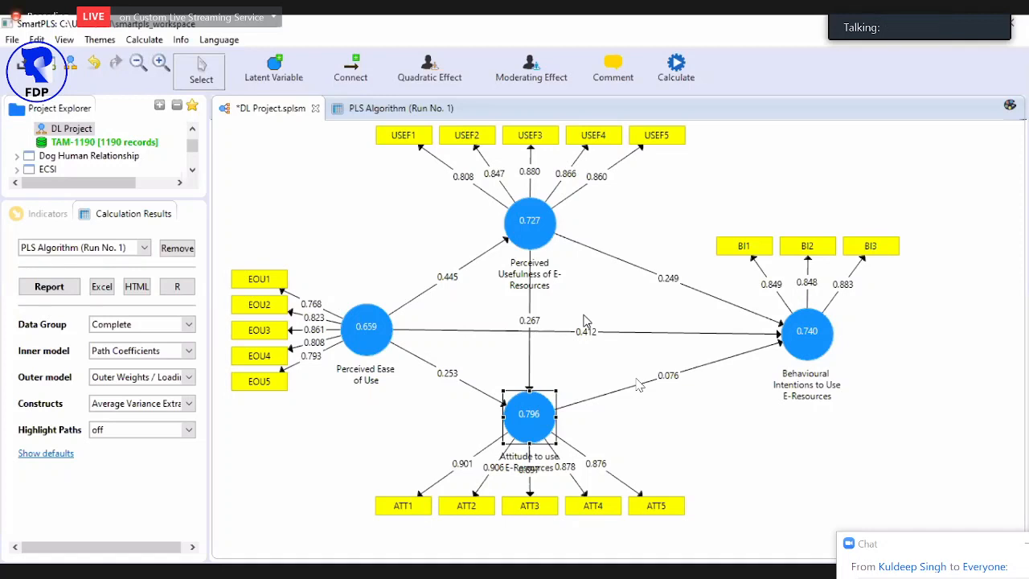
Step: Show the indicator list, enlarge the project list and open the TAM-1190 dataset
left_click(49, 215)
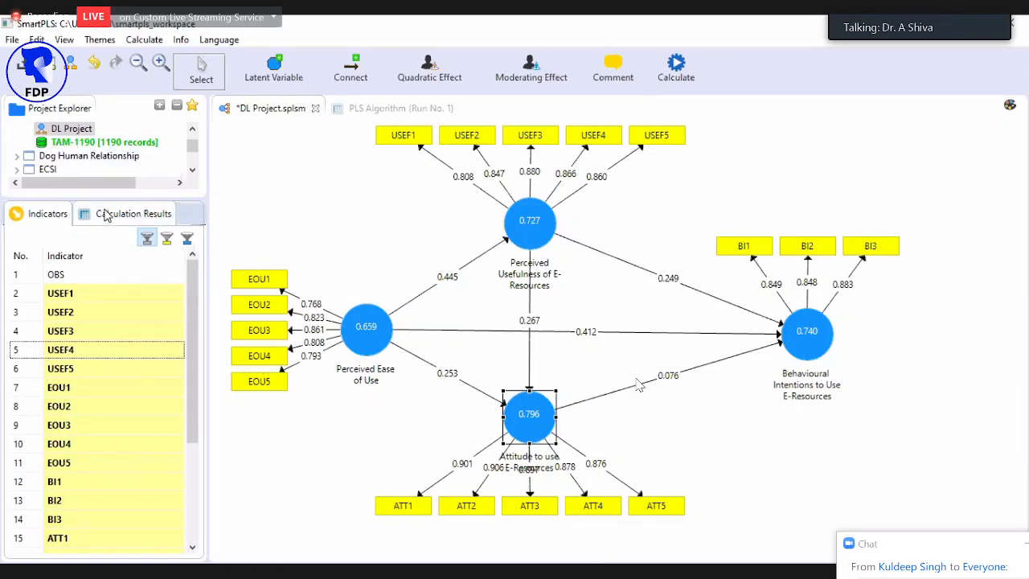
left_click_drag(107, 200, 107, 287)
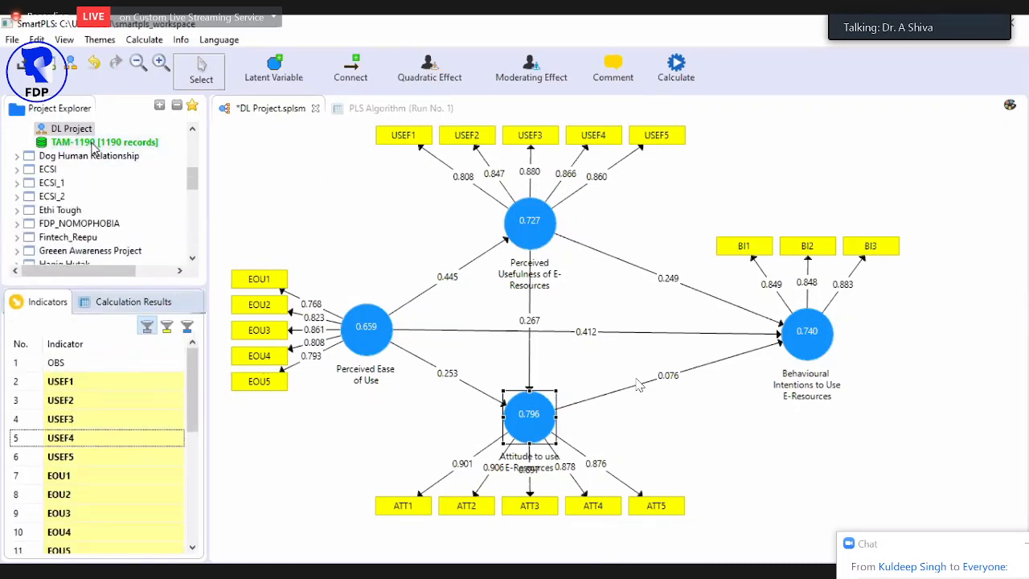
left_click(99, 143)
double_click(99, 144)
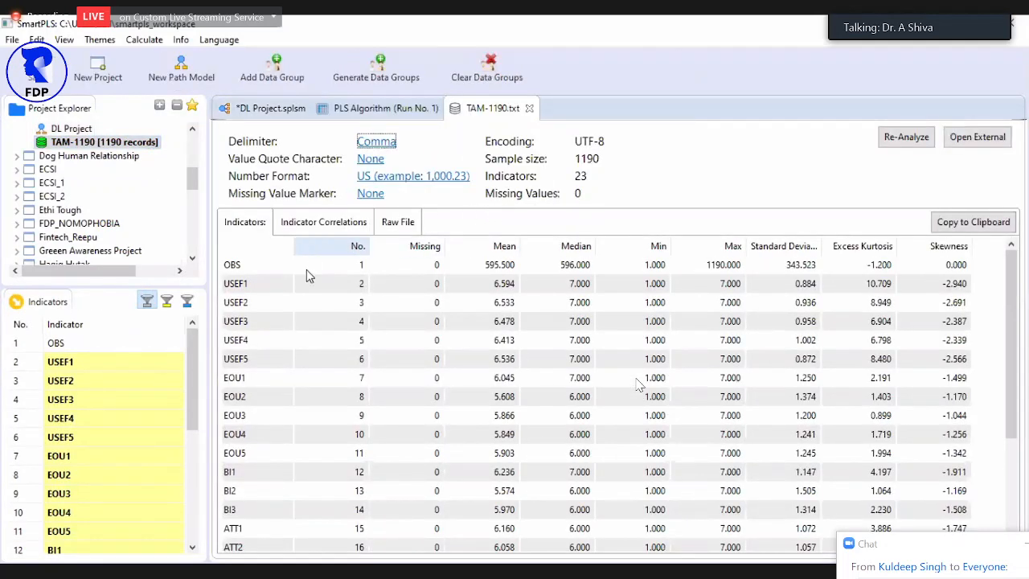
Step: View the dataset's raw file contents and return to the descriptive statistics of the indicators
left_click(394, 224)
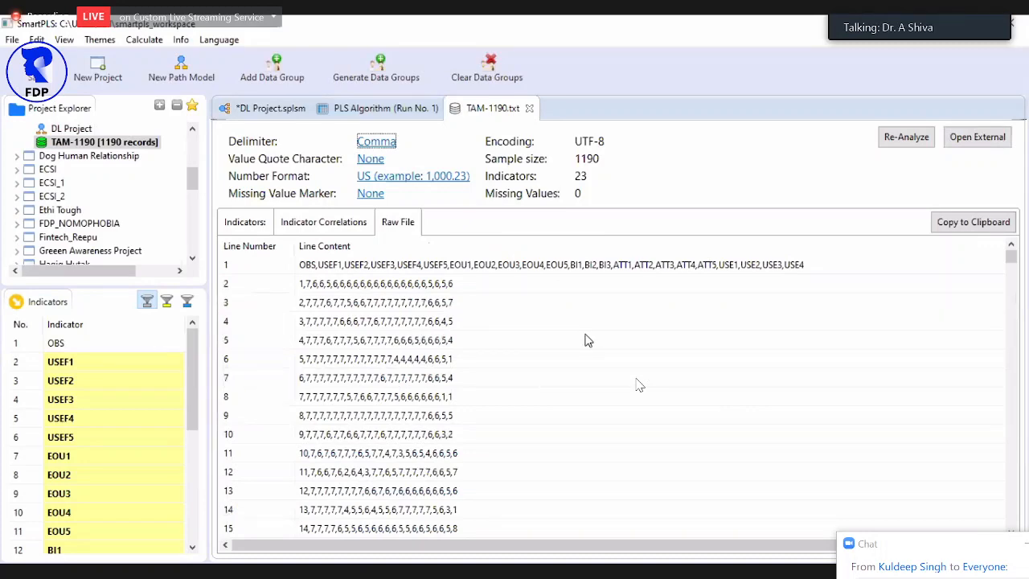
left_click(250, 227)
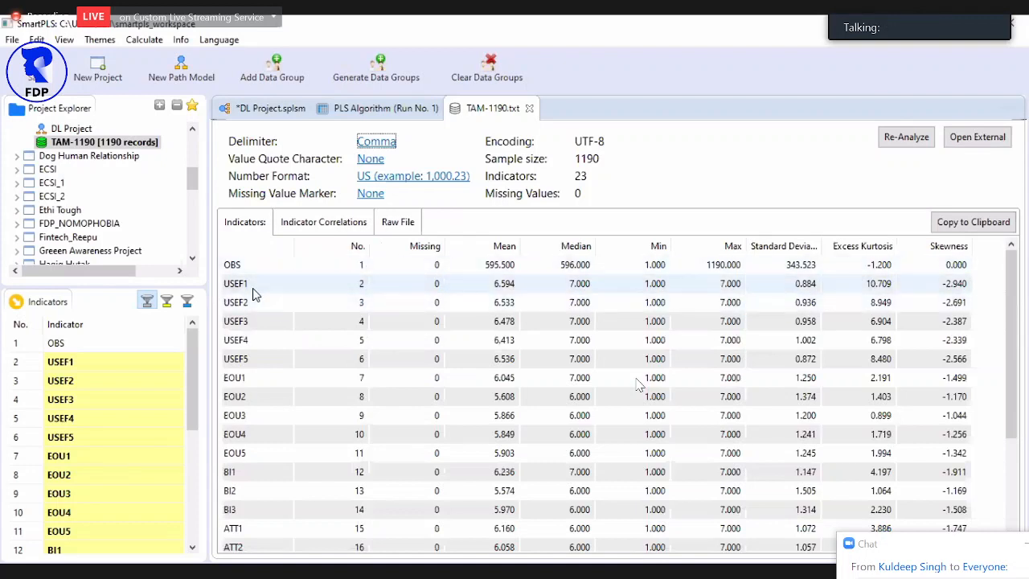
left_click(351, 283)
Step: Switch to the TAM-1190 workbook in Excel and fill the USEF1 to USEF5 columns with yellow
key("alt+Tab")
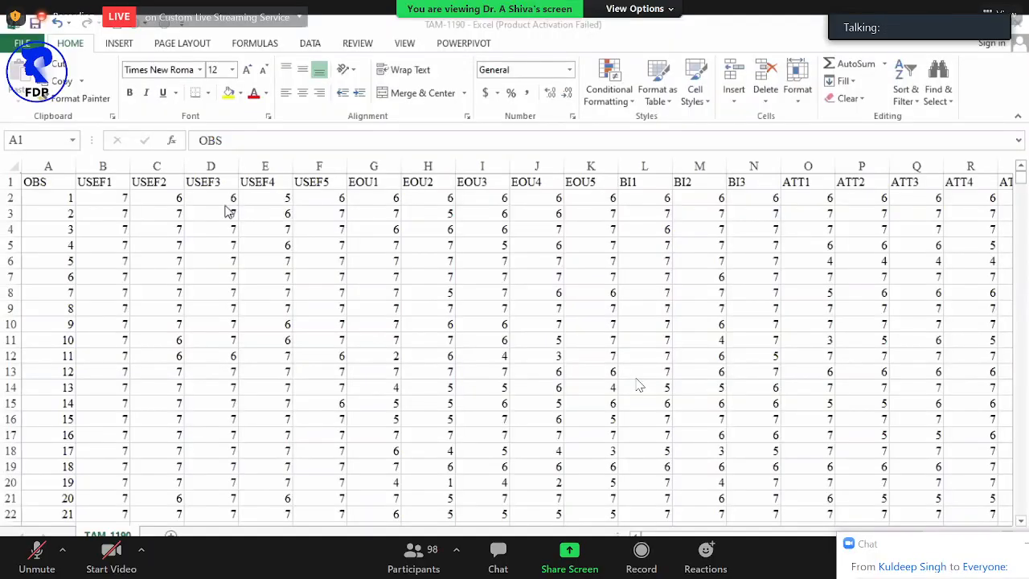
left_click(53, 183)
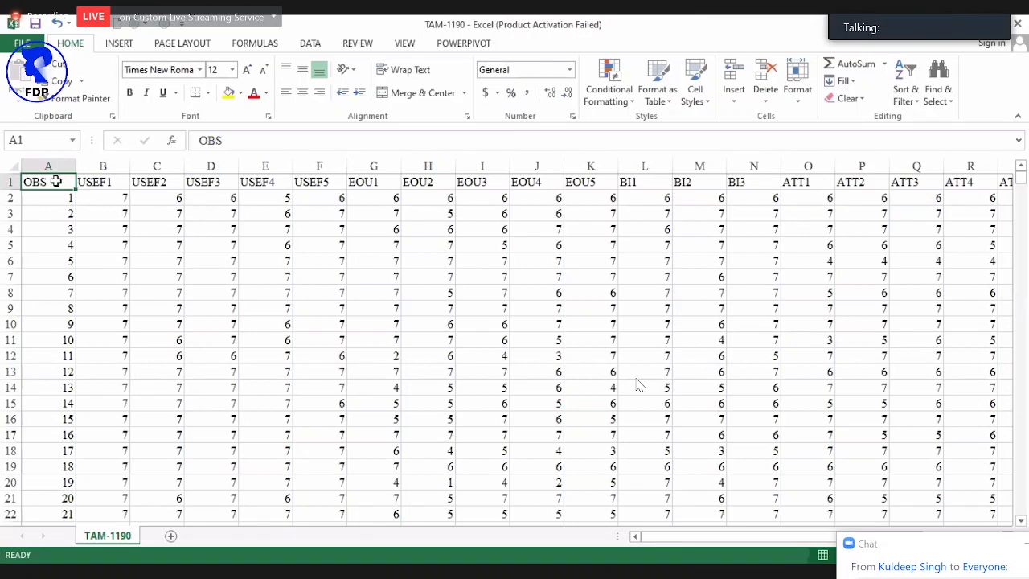
left_click(100, 184)
left_click_drag(102, 166, 305, 160)
left_click(228, 92)
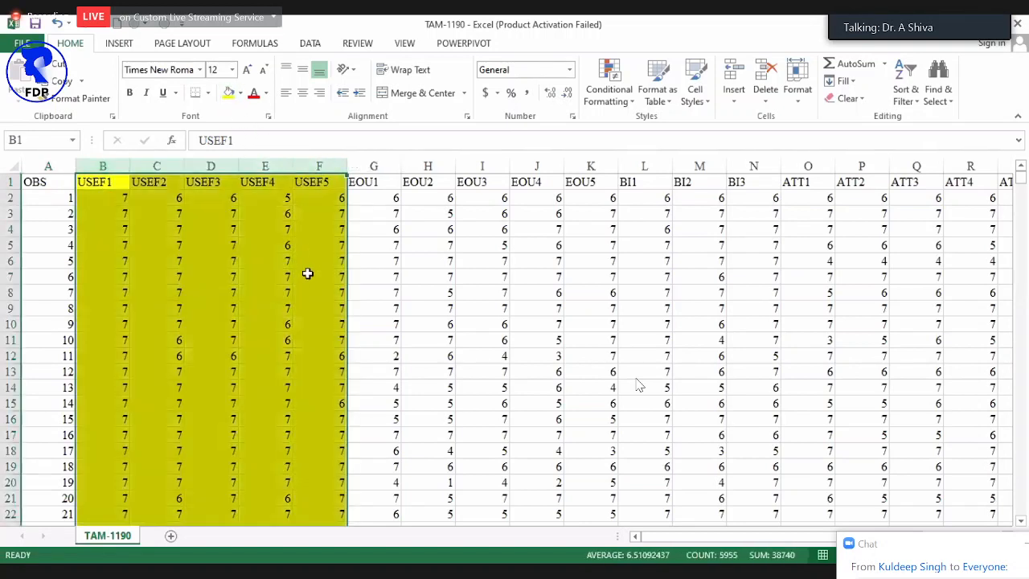
Step: Set the font colour of the EOU1 to EOU5 columns to red
left_click(402, 166)
left_click_drag(404, 166, 572, 170)
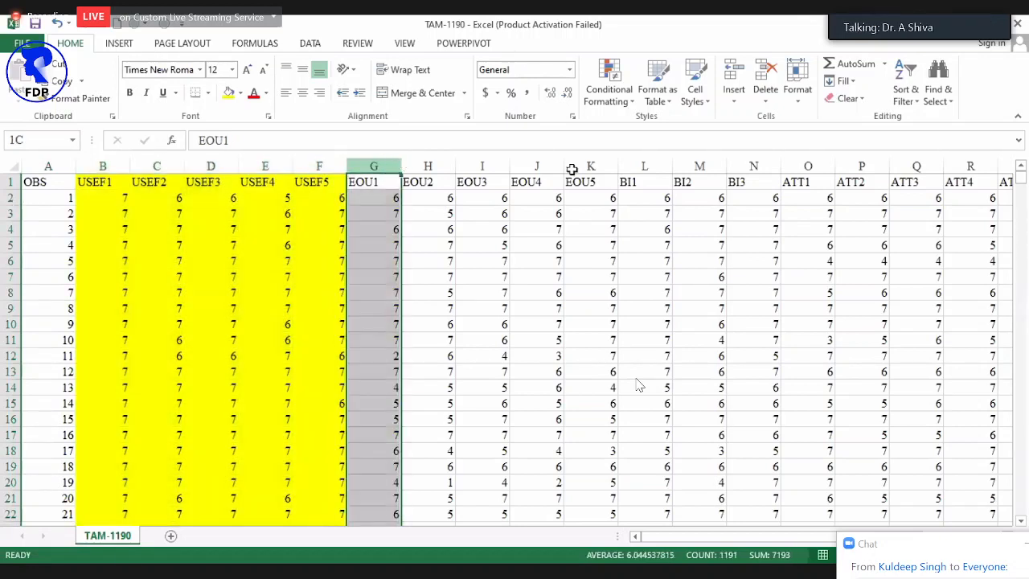
left_click(251, 92)
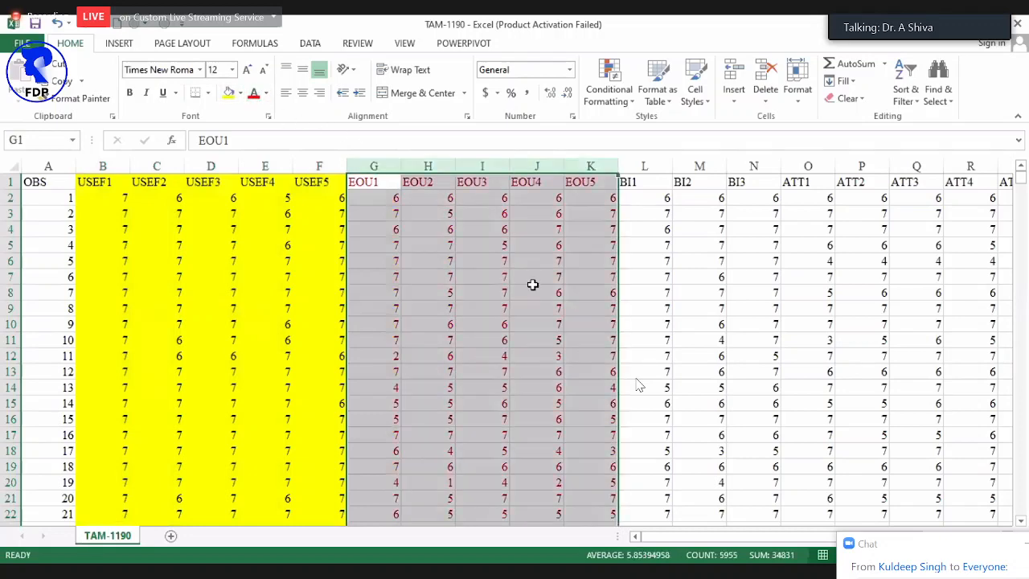
Step: Fill the BI1 to BI3 columns with green
left_click(648, 165)
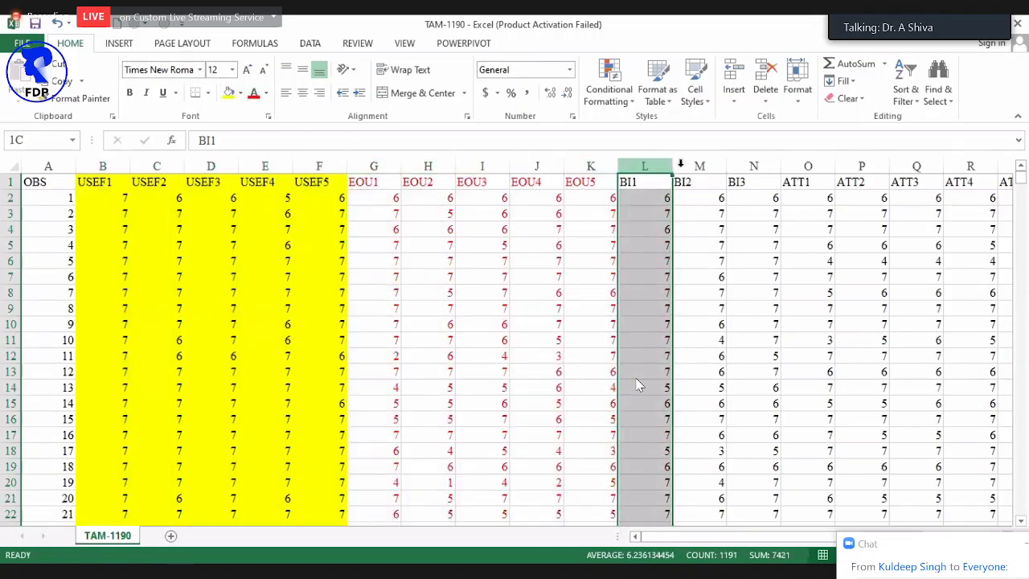
left_click_drag(647, 166, 754, 166)
left_click(241, 95)
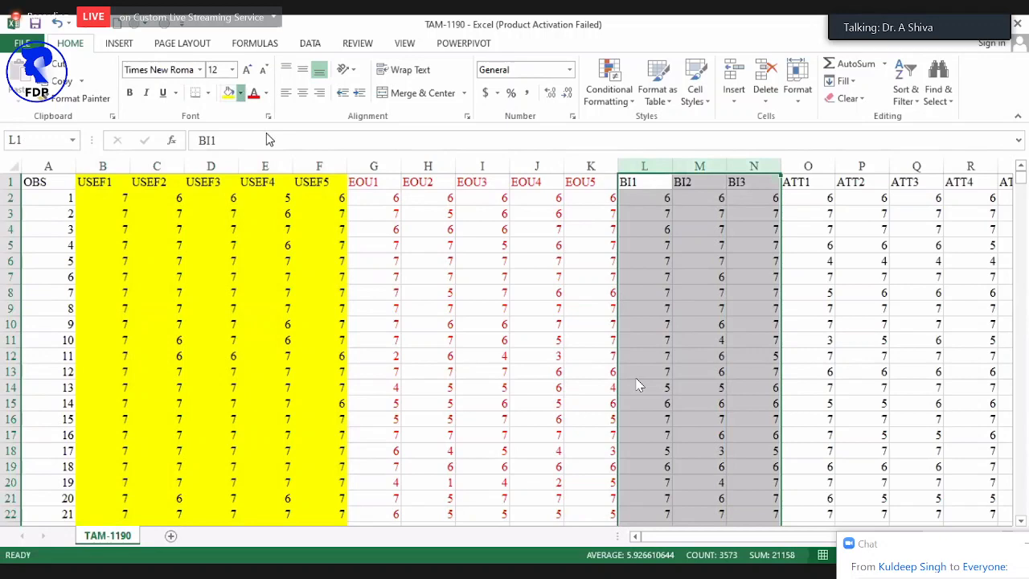
left_click(279, 210)
left_click(764, 262)
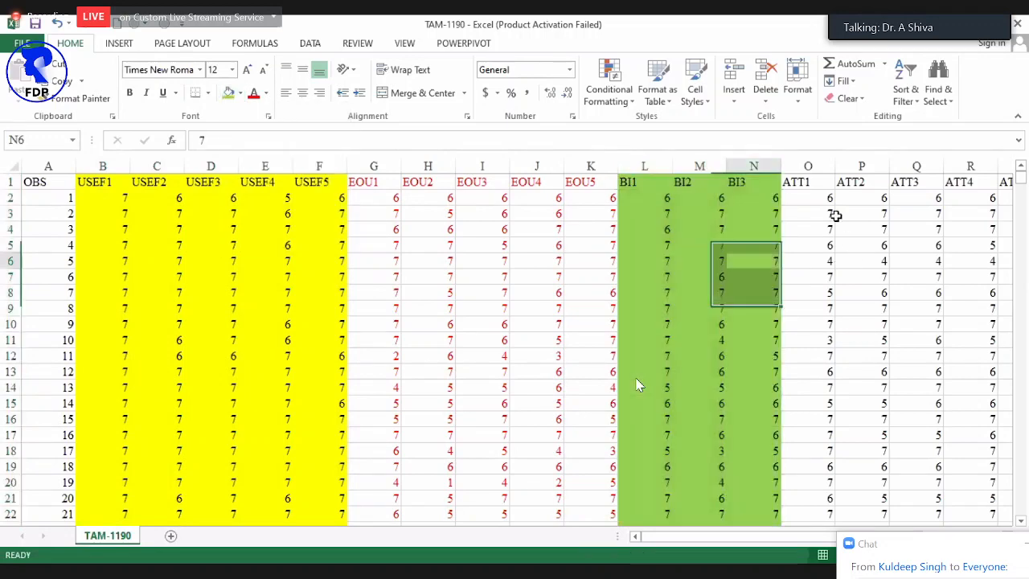
Step: Set the font colour of the ATT1 to ATT5 columns to red
left_click_drag(812, 157, 984, 487)
scroll(639, 385, "right", 2)
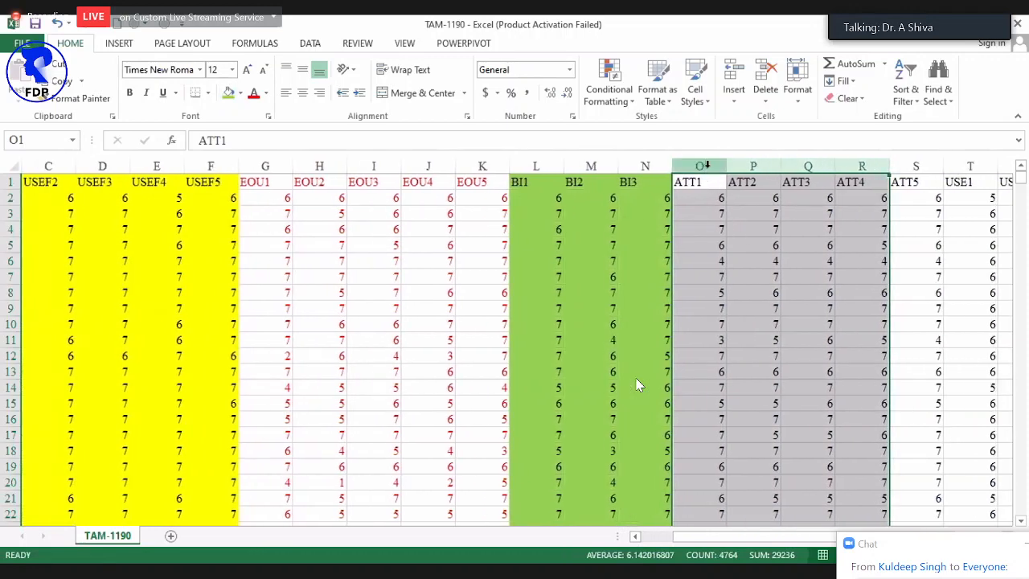
left_click(707, 189)
left_click(8, 181)
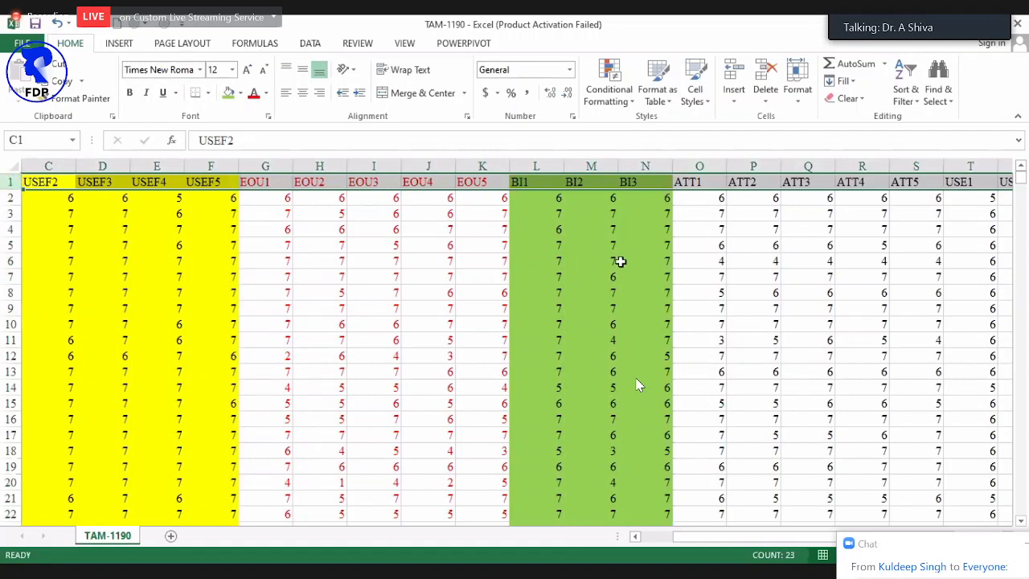
left_click(700, 168)
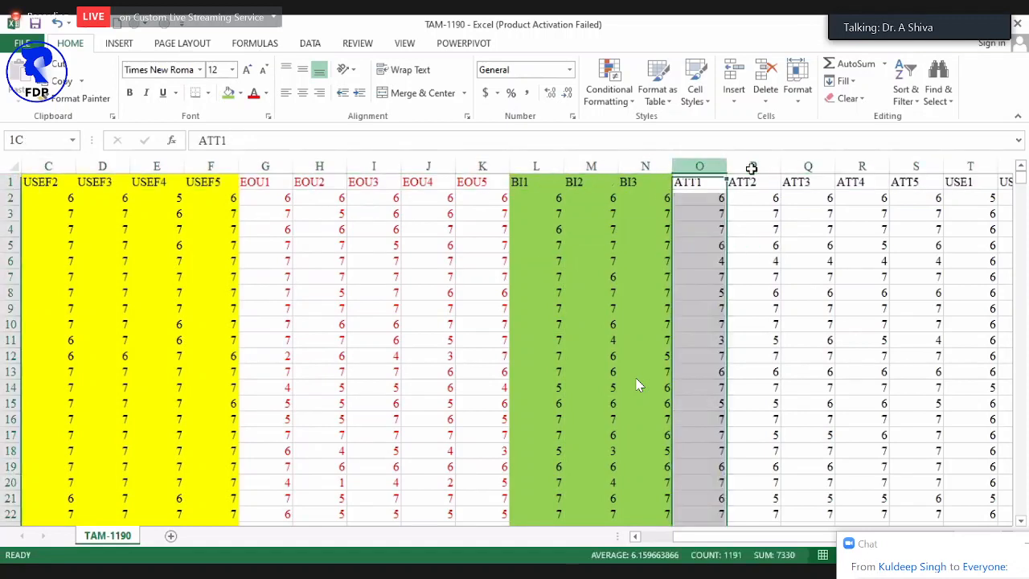
left_click(913, 166, "shift")
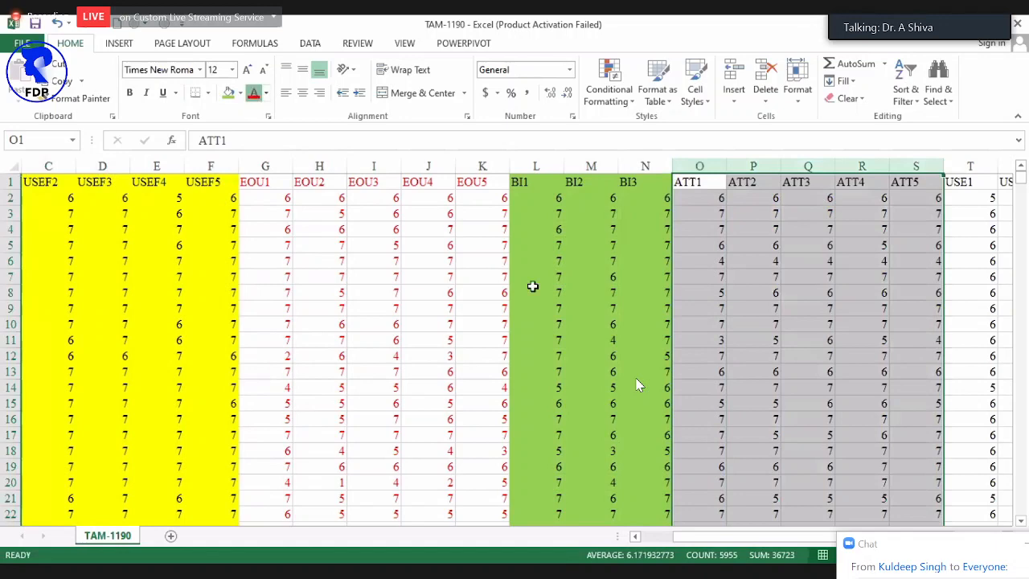
left_click(759, 269)
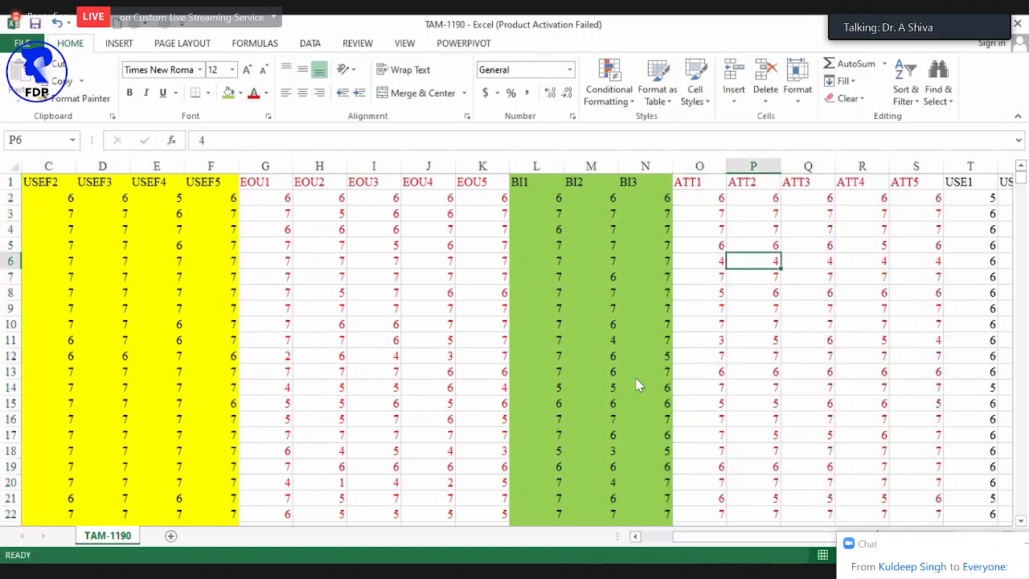
Step: Examine the OBS column and the row holding the responses of observation 1
scroll(195, 309, "left", 2)
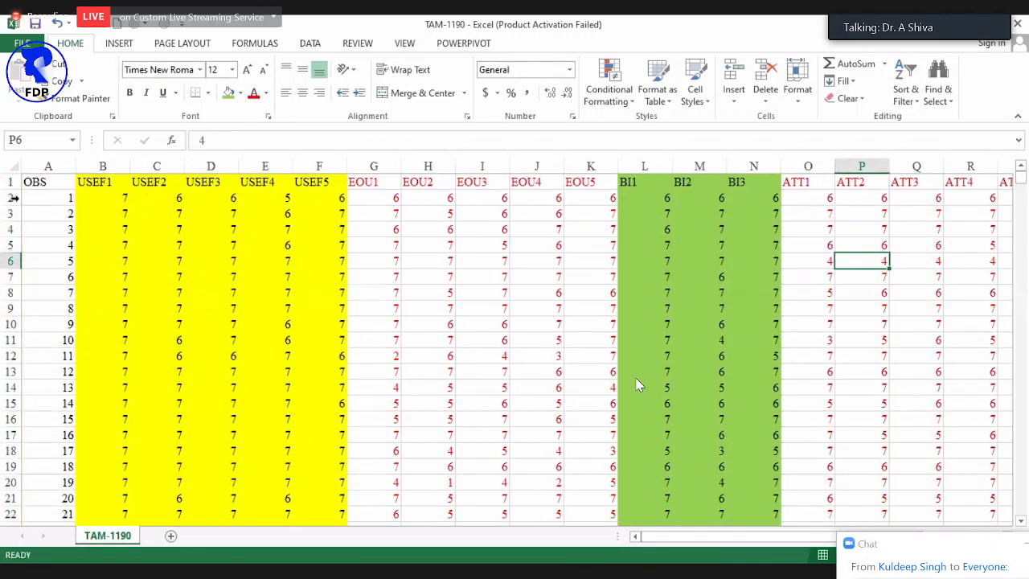
left_click(7, 198)
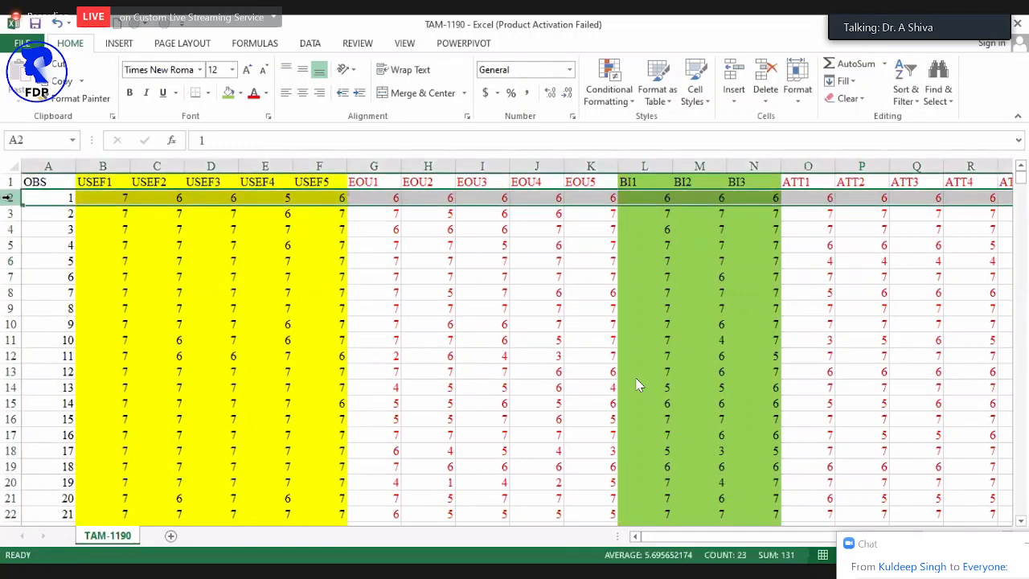
left_click(43, 166)
left_click(6, 201)
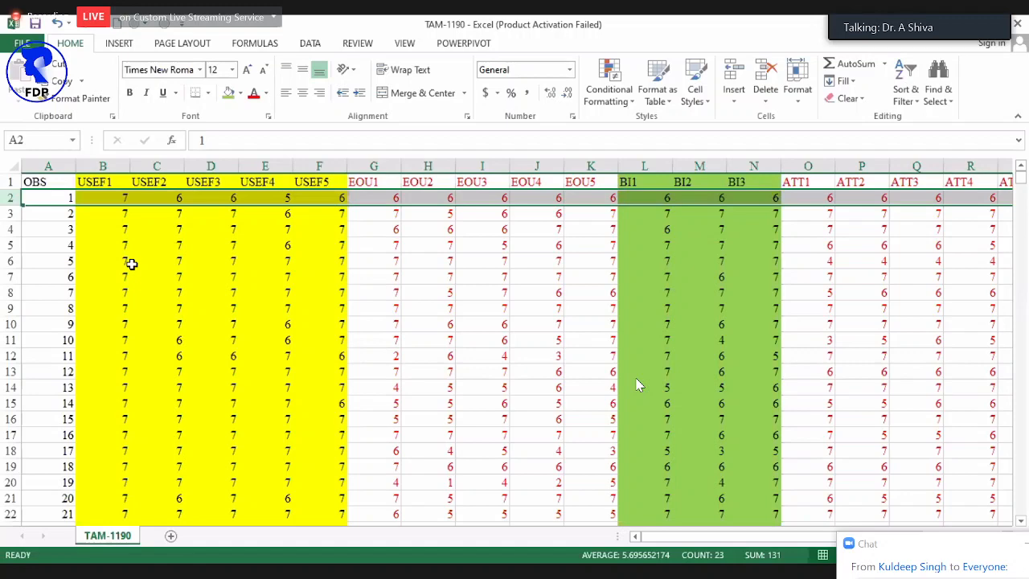
scroll(24, 217, "down", 2)
scroll(24, 219, "up", 2)
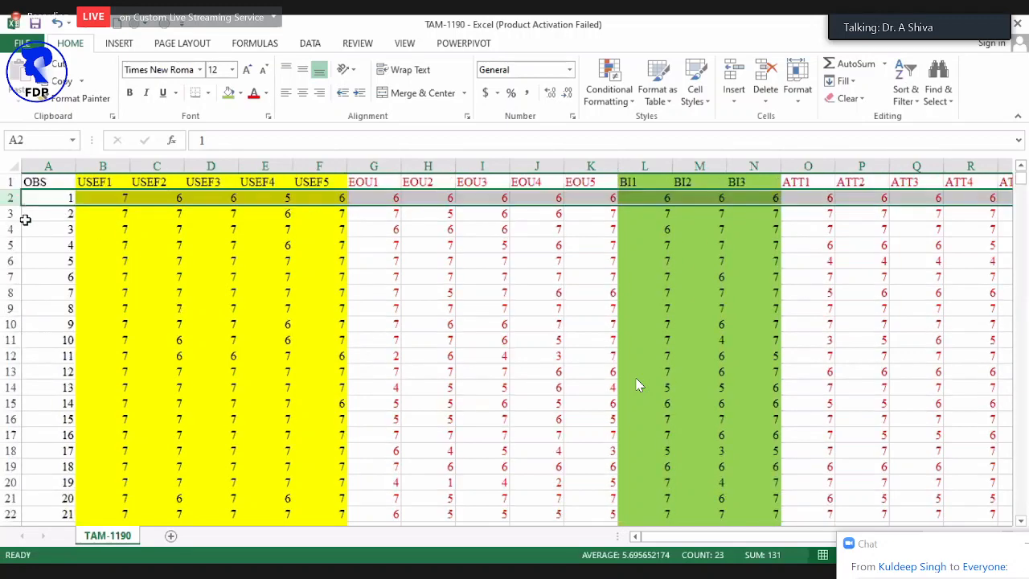
Step: Examine the response rows of observations 8, 14 and 2, one after another
left_click(10, 307)
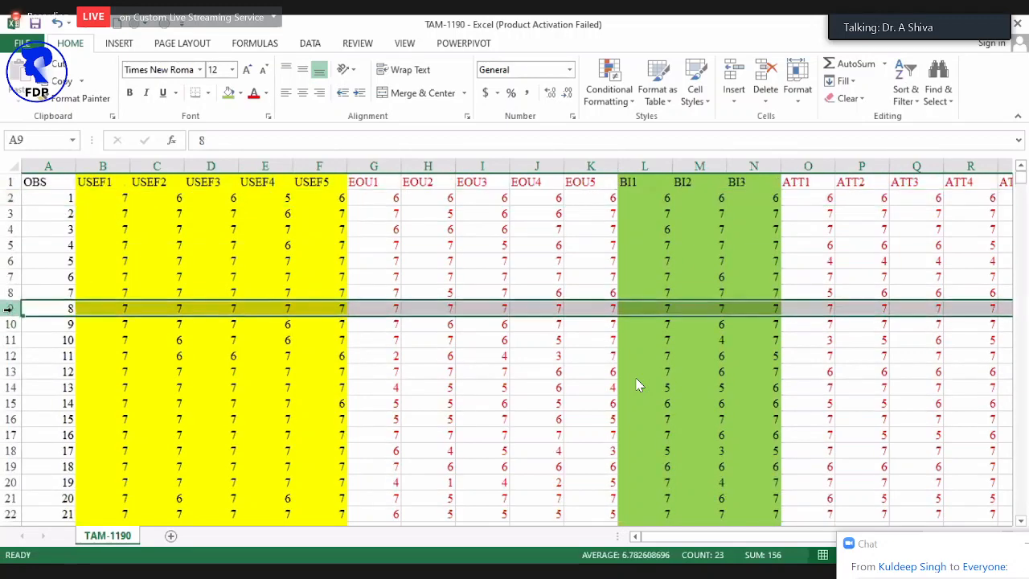
left_click(8, 402)
scroll(81, 352, "down", 4)
scroll(83, 350, "up", 4)
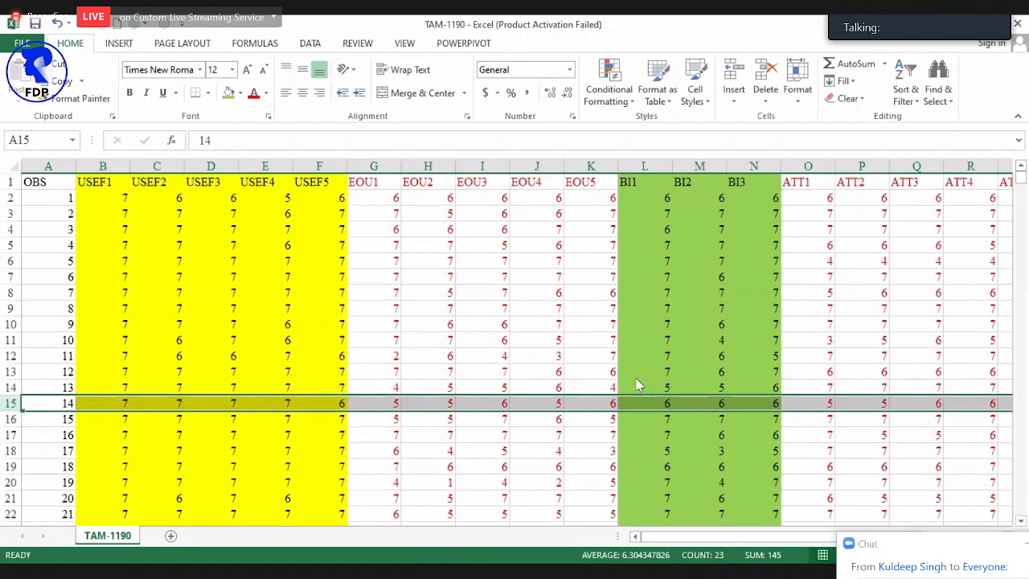
left_click(680, 550)
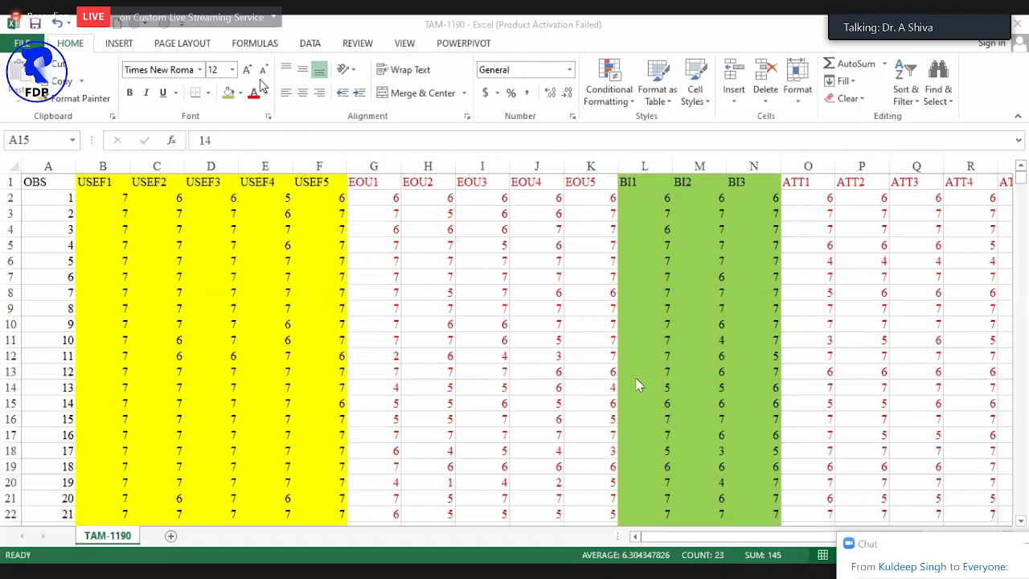
left_click(12, 213)
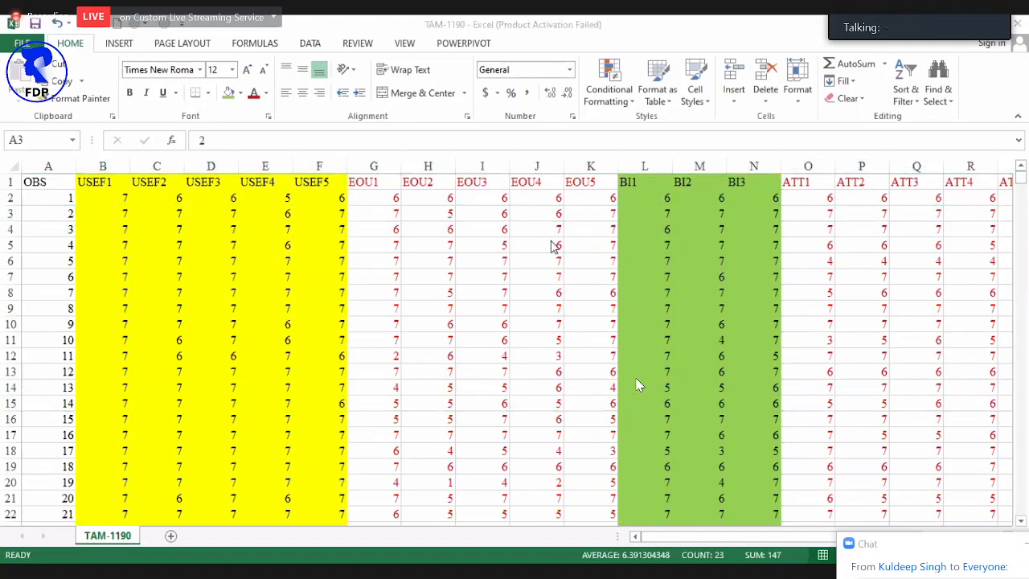
left_click(8, 214)
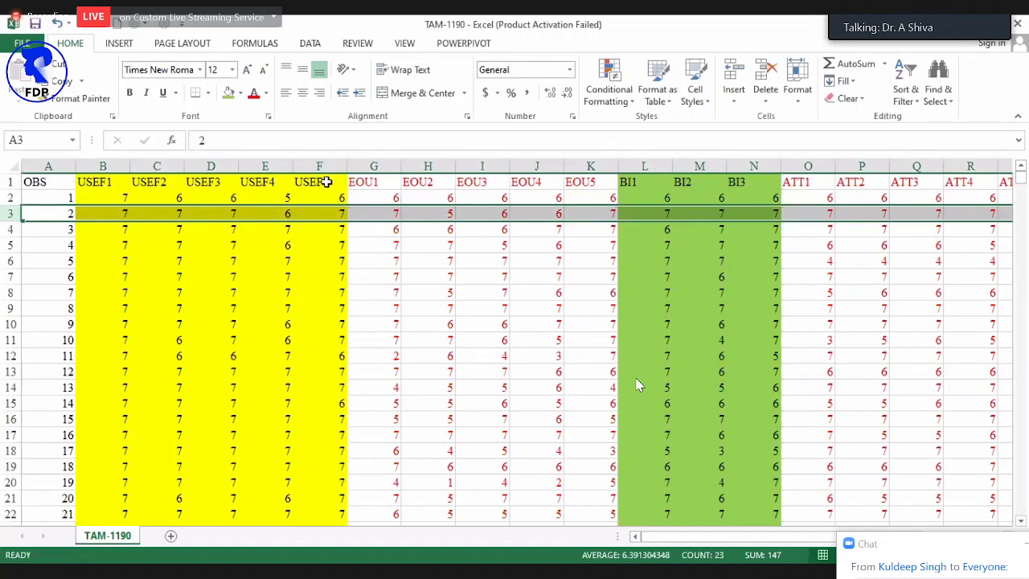
Step: Examine the EOU1, USEF5 and OBS columns and the response row of observation 1
left_click(377, 165)
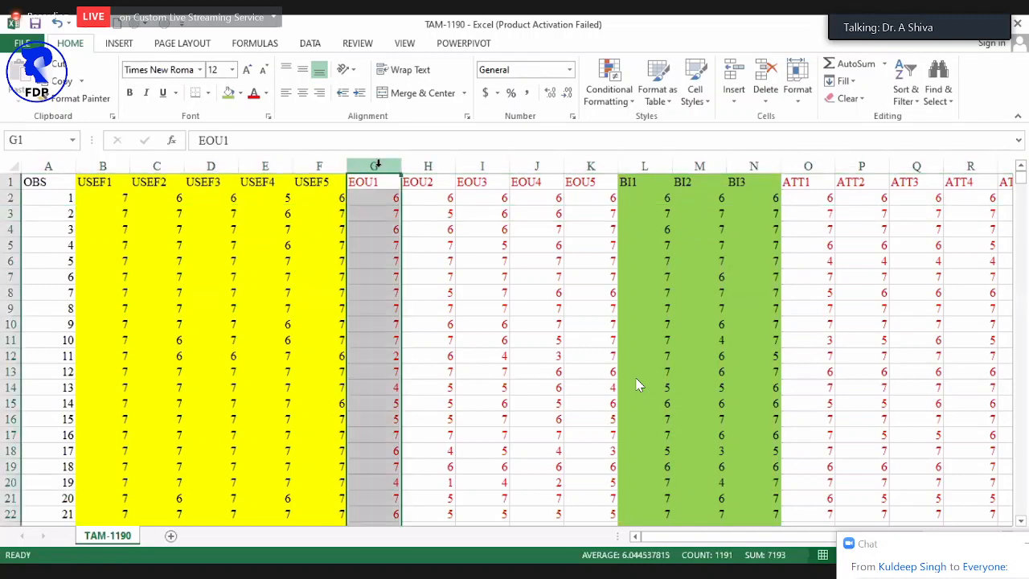
left_click(320, 163)
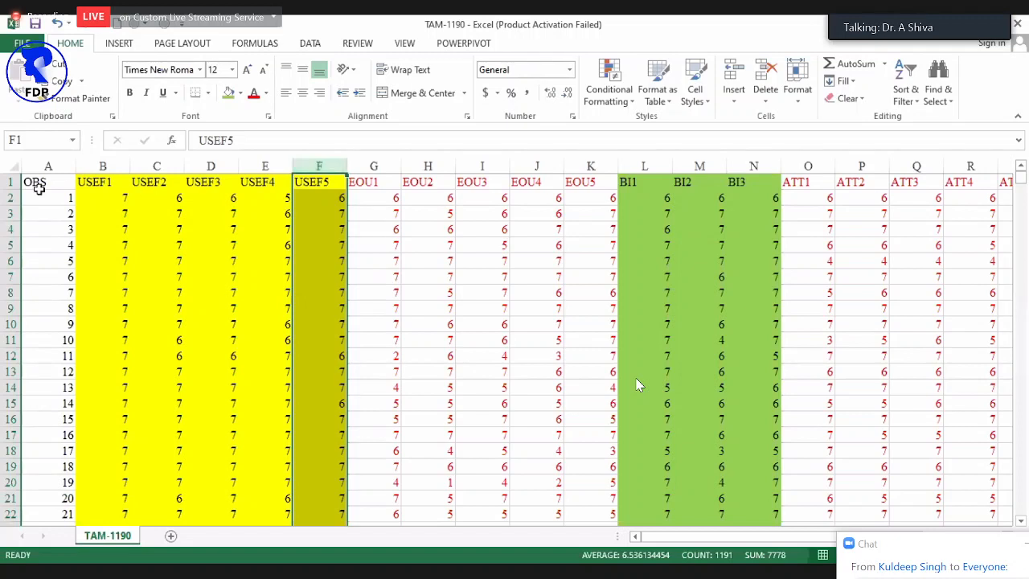
left_click(8, 197)
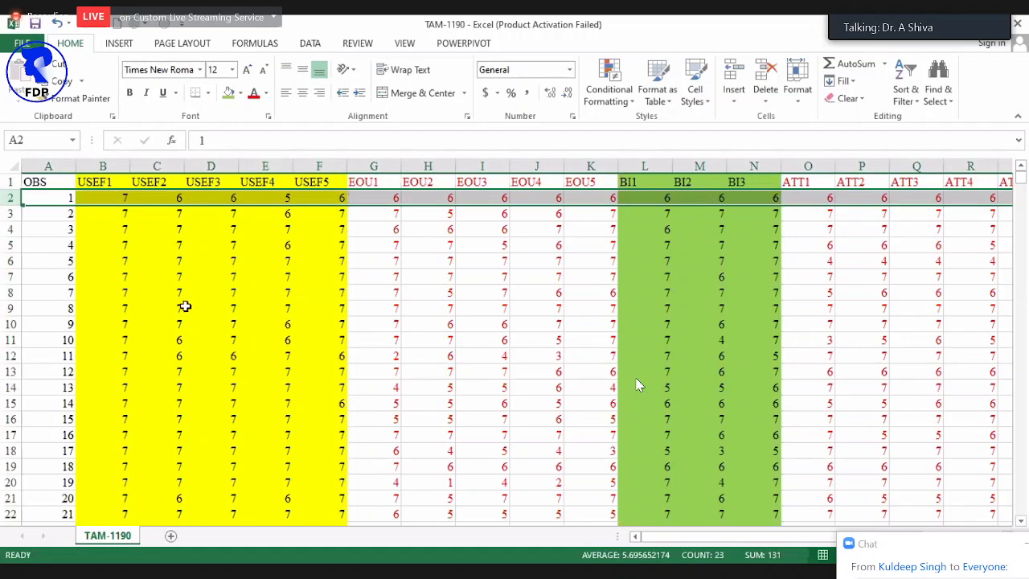
left_click(322, 165)
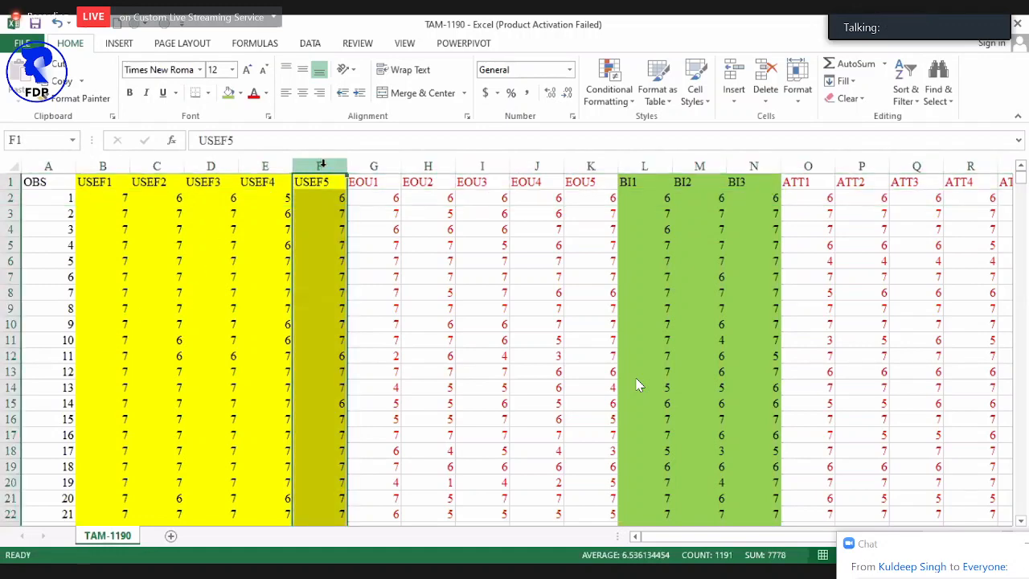
left_click(21, 180)
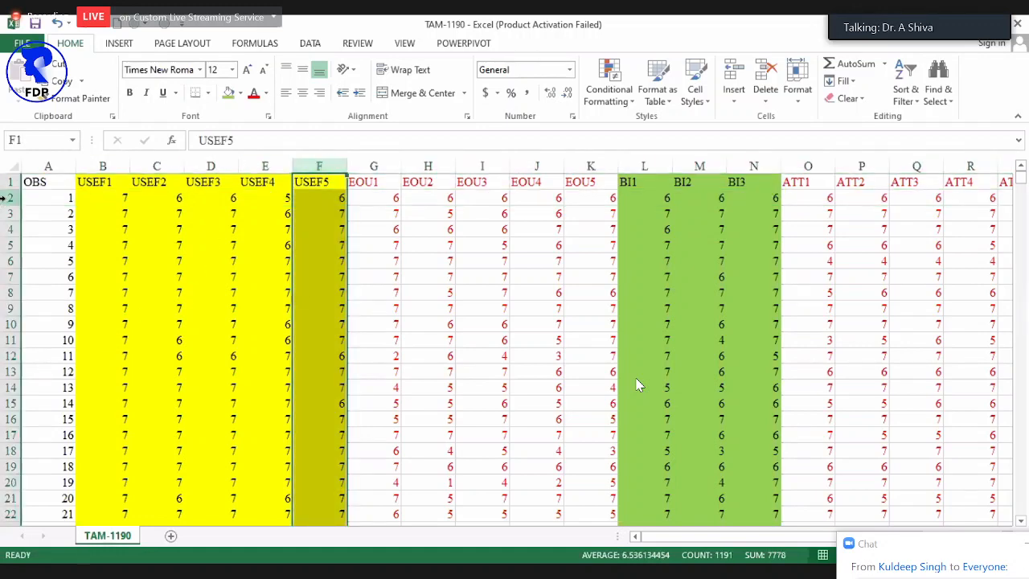
left_click(8, 198)
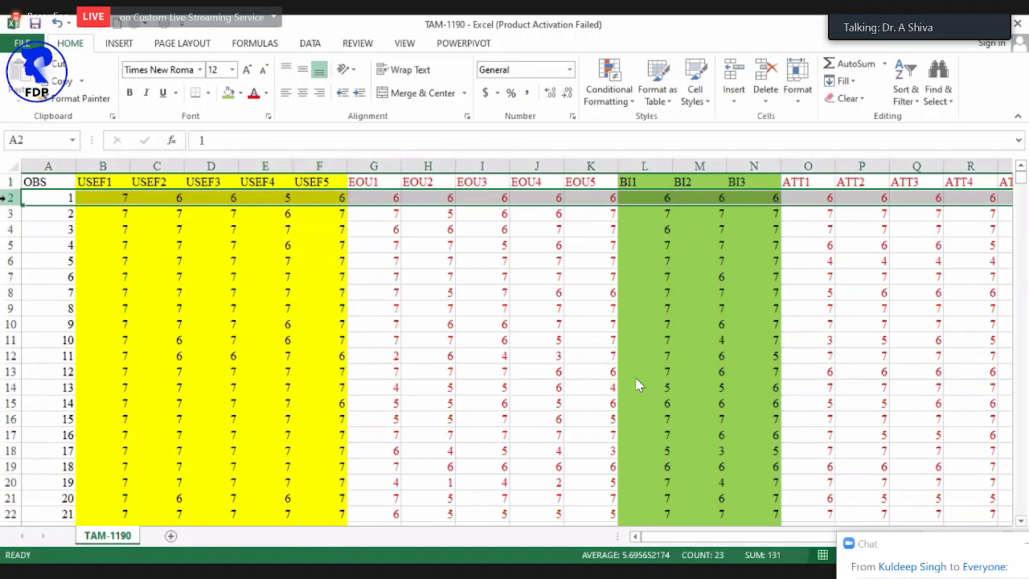
left_click(50, 165)
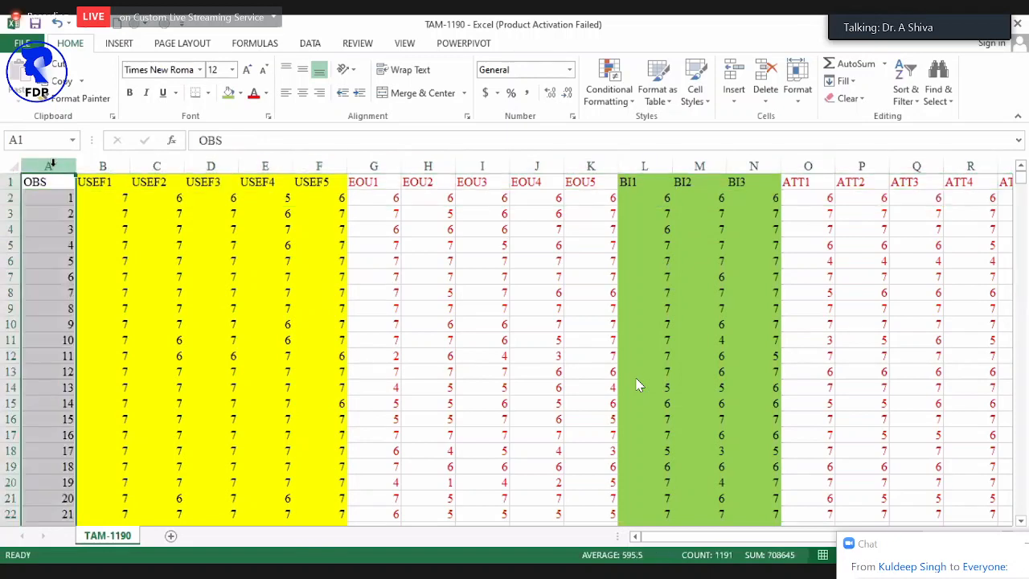
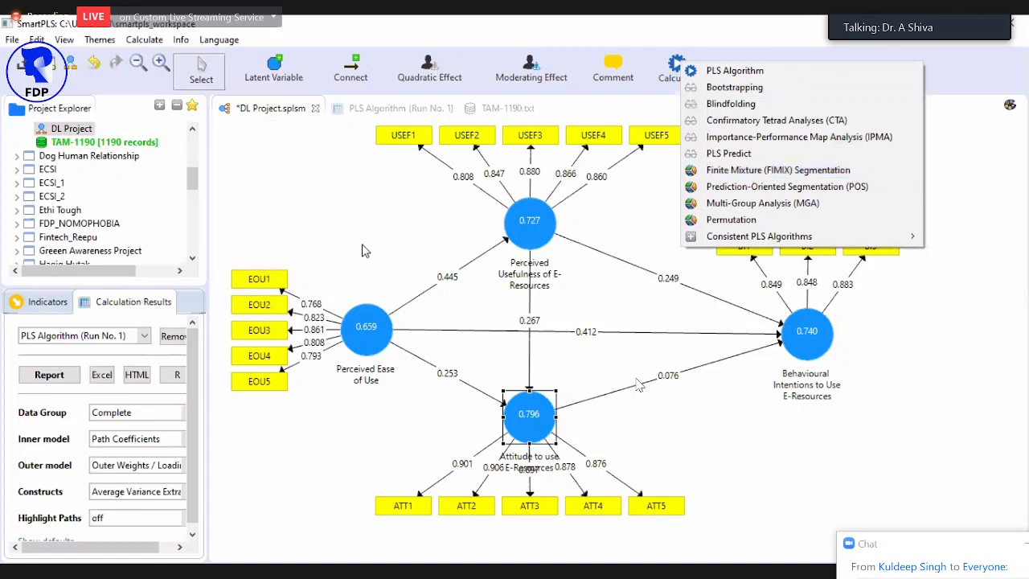
Step: Switch to SmartPLS, check the OBS indicator's statistics in the TAM-1190 data and return to the DL Project path model
left_click(57, 308)
left_click(61, 362)
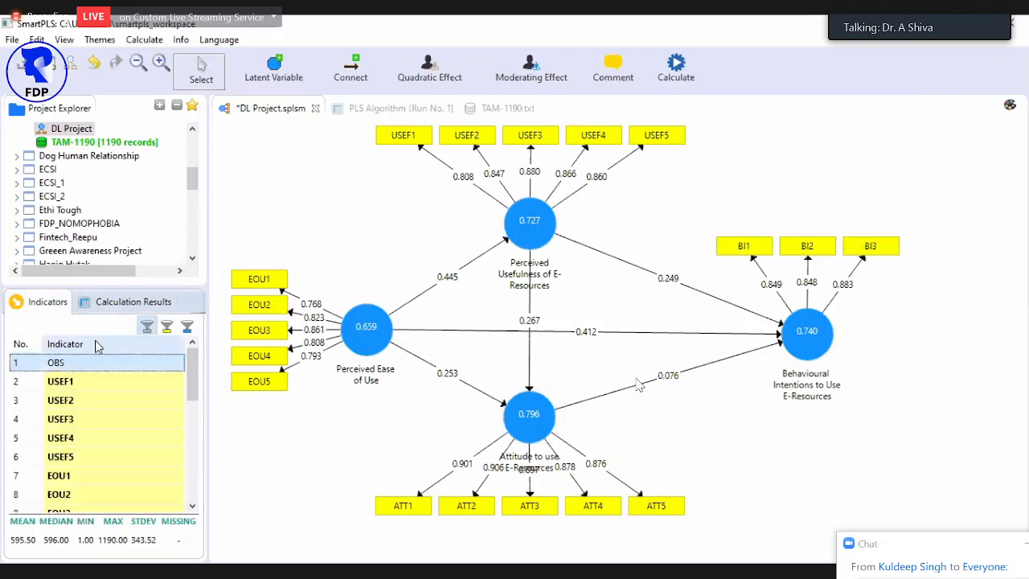
left_click(494, 108)
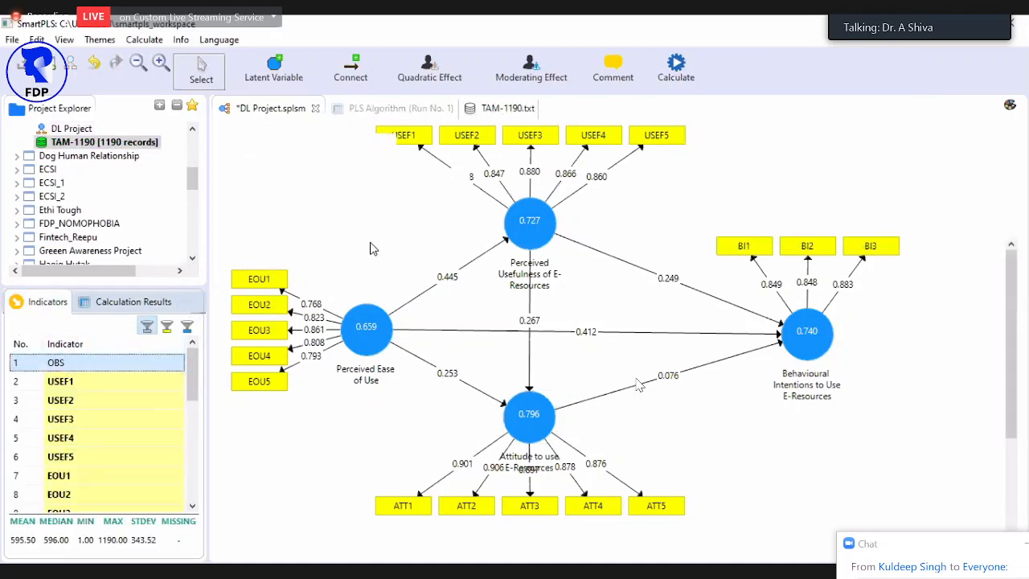
left_click(246, 266)
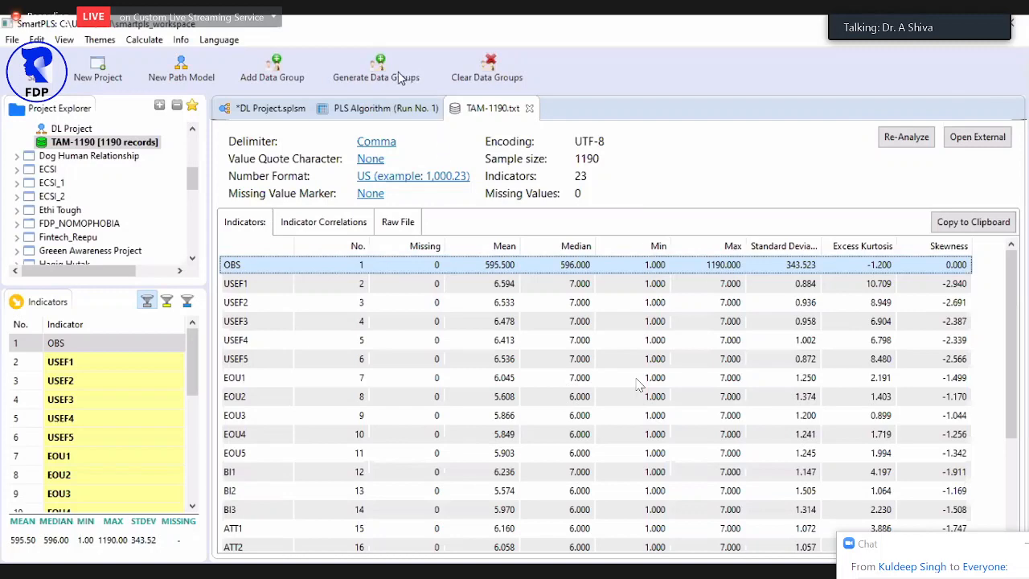
left_click(273, 111)
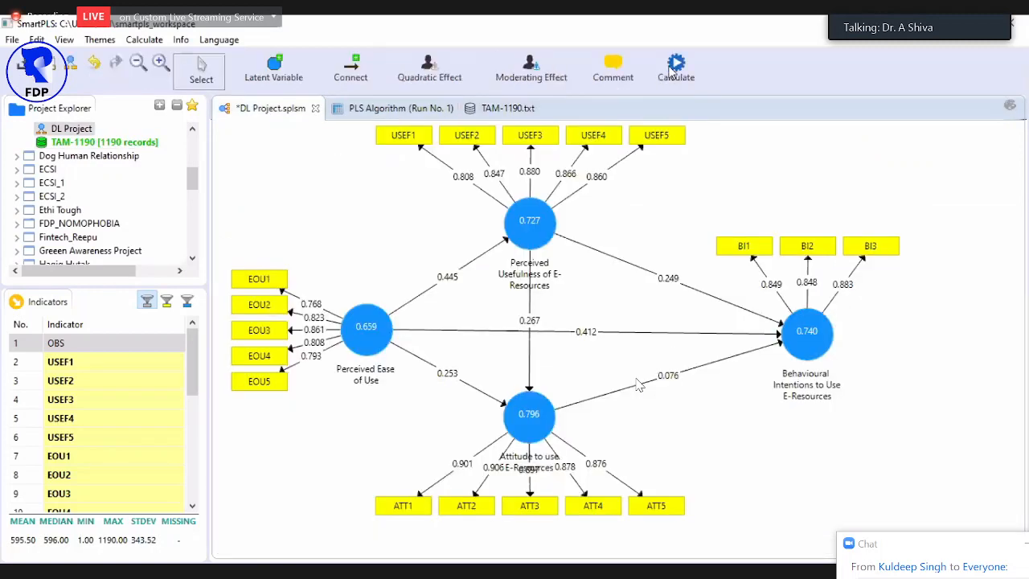
Step: Review the calculation methods available for the DL Project model, including PLS Algorithm and Consistent PLS Algorithms
left_click(678, 70)
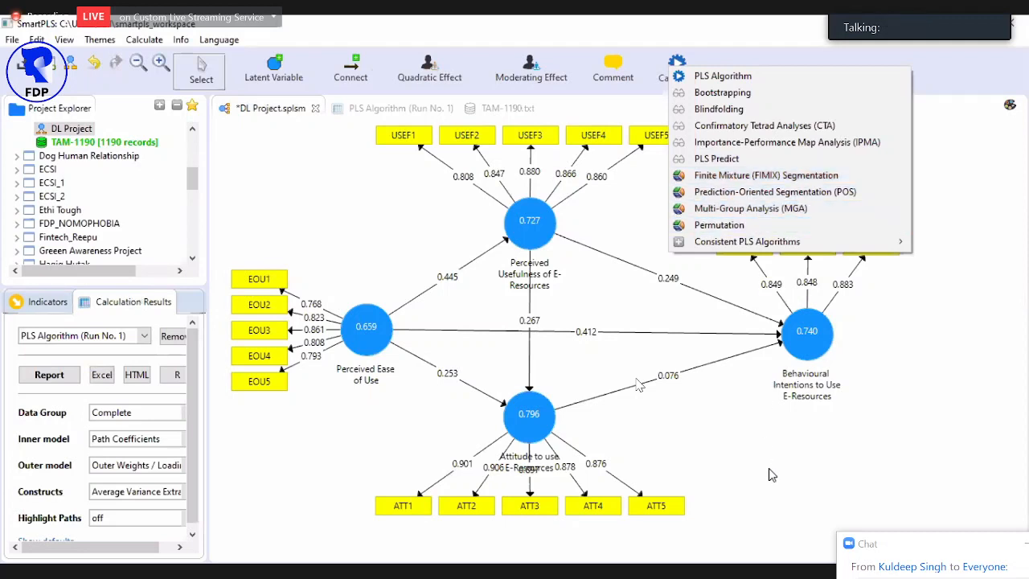
left_click(782, 451)
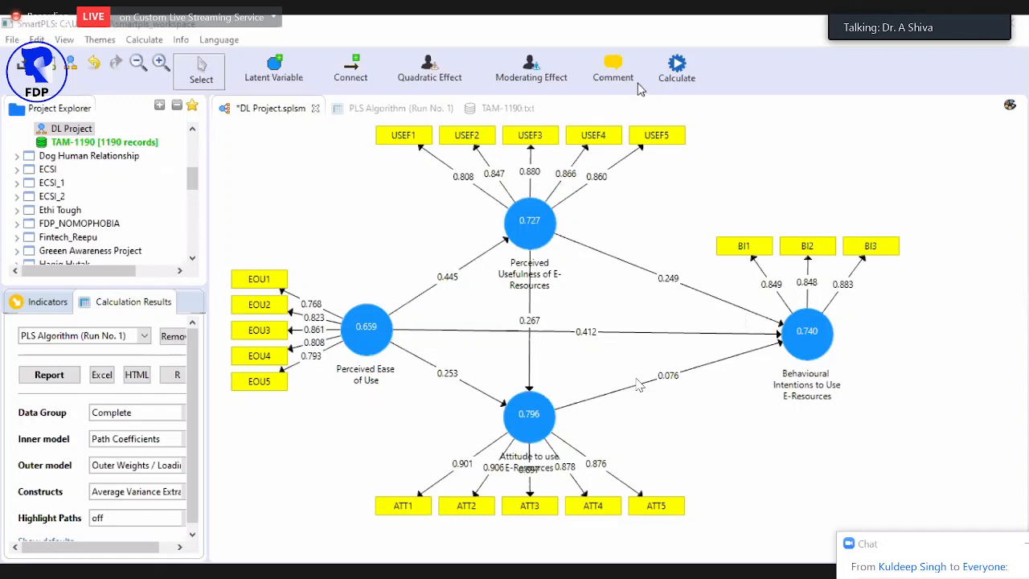
left_click(674, 71)
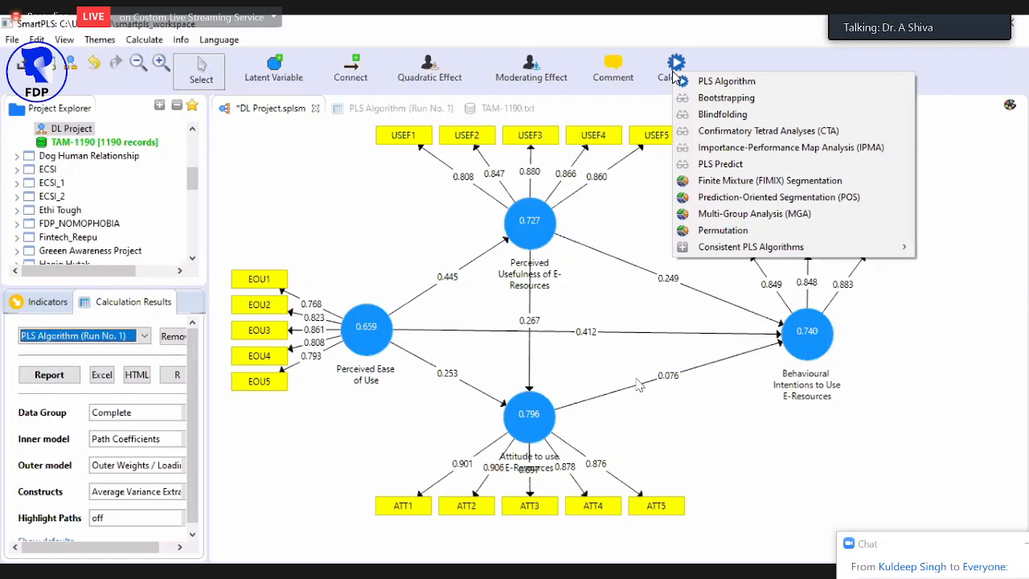
mouse_move(715, 251)
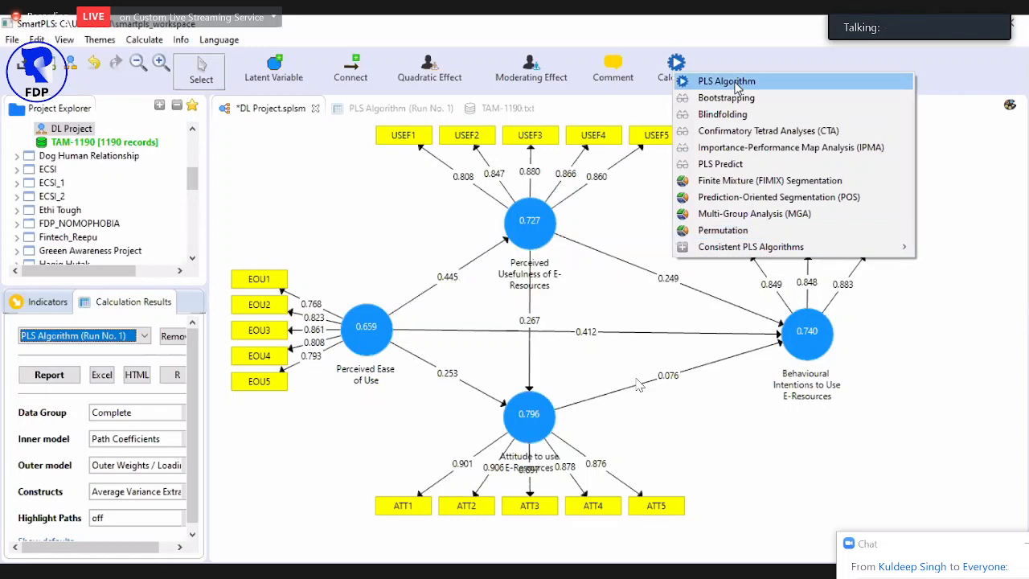
left_click(400, 209)
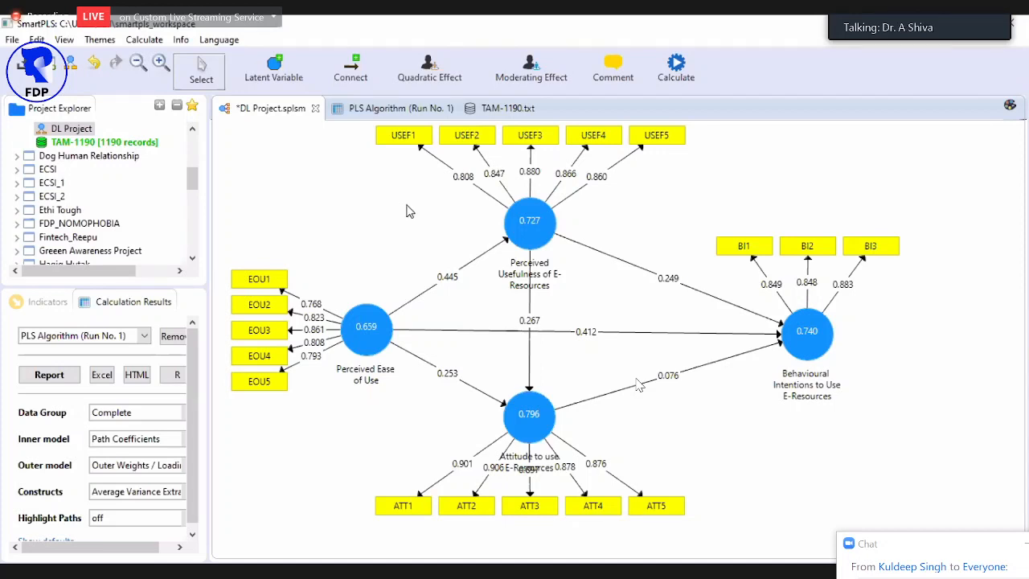
Step: Switch the Perceived Usefulness of E-Resources construct to formative measurement and compare it with Perceived Ease of Use
right_click(534, 223)
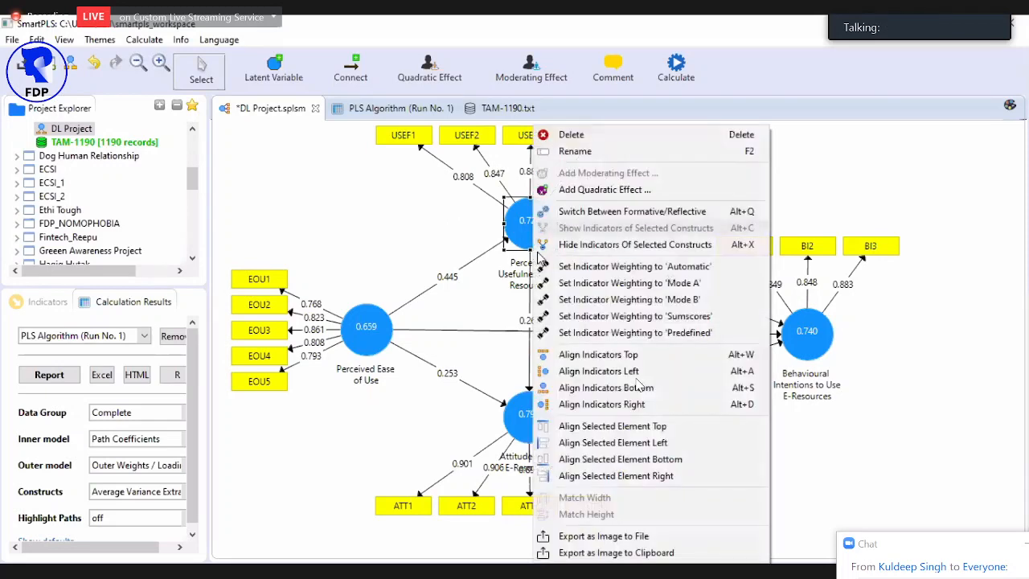
left_click(573, 212)
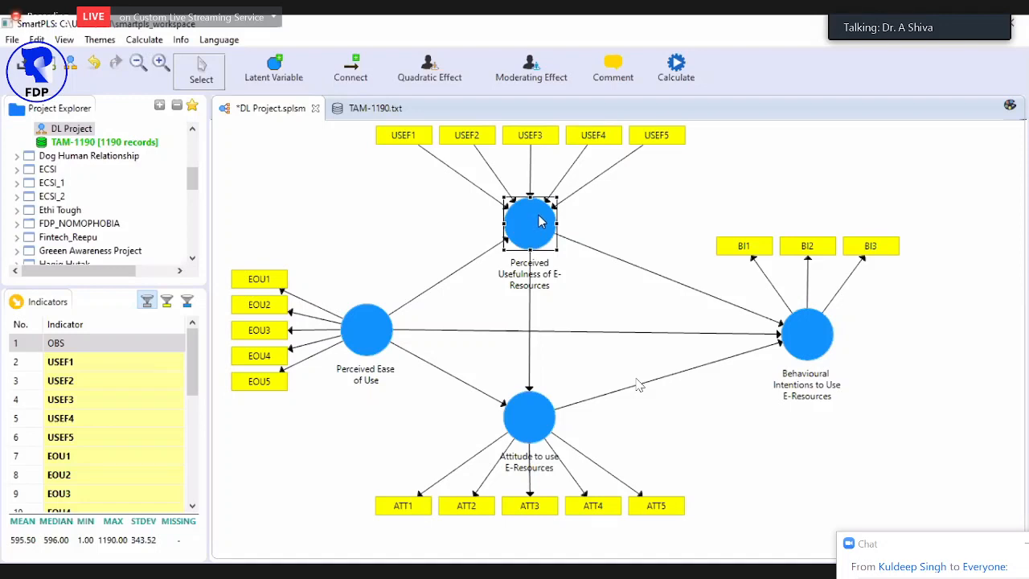
left_click(369, 339)
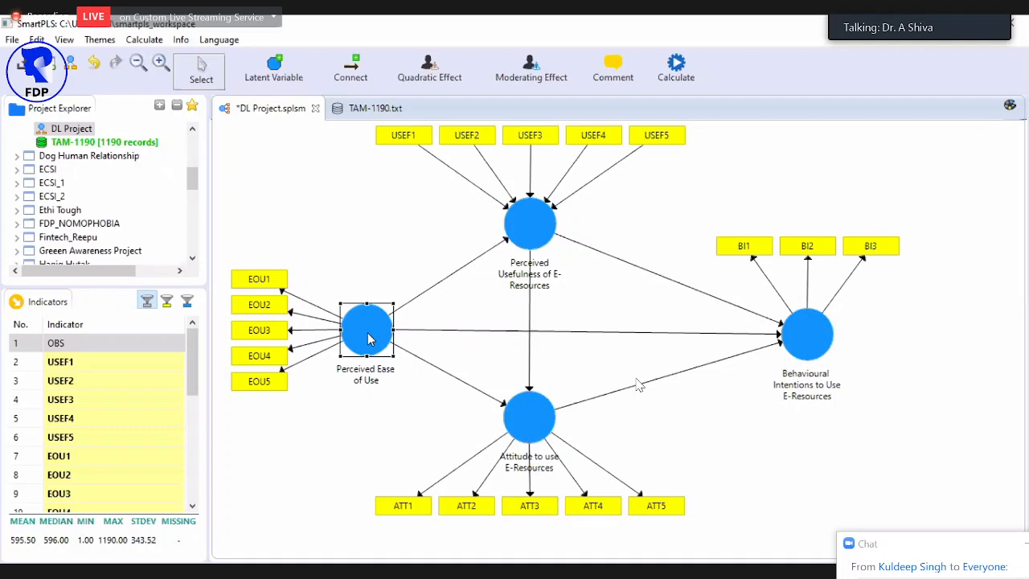
Step: Switch the Perceived Usefulness of E-Resources construct back to reflective measurement
left_click(512, 232)
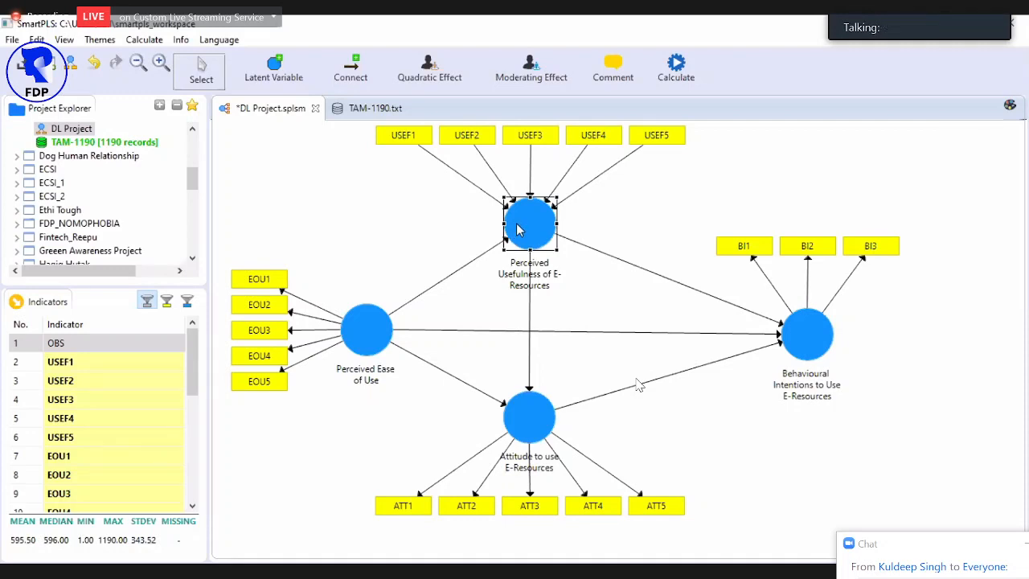
right_click(519, 230)
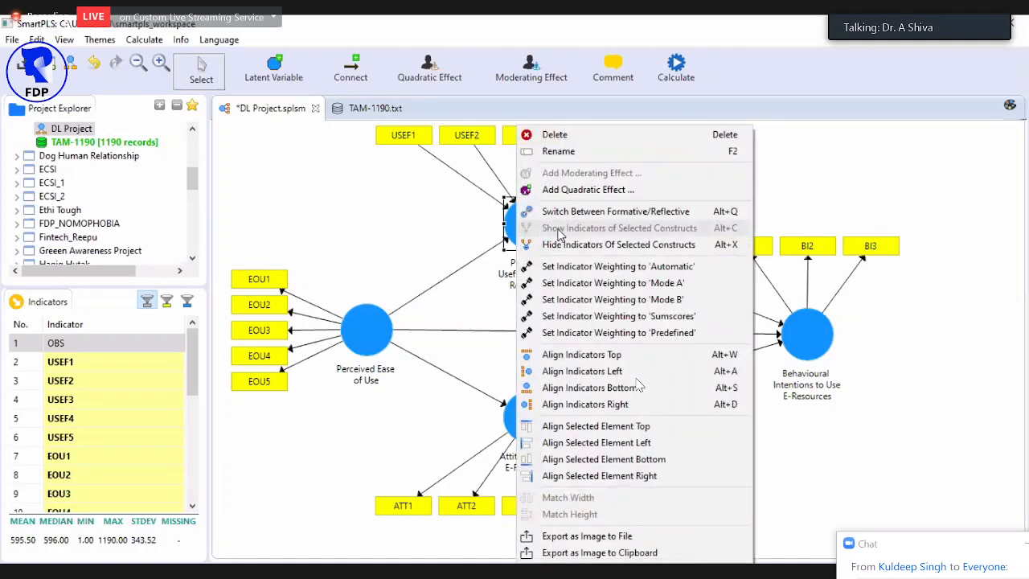
left_click(531, 212)
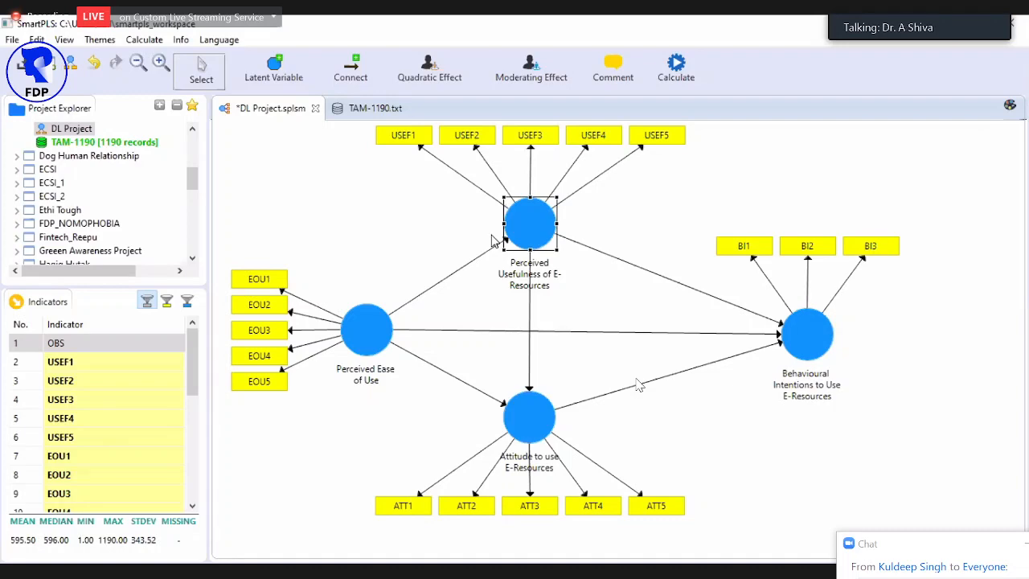
Step: Examine the indicator correlations of the TAM-1190 data and return to the DL Project path model
left_click(362, 112)
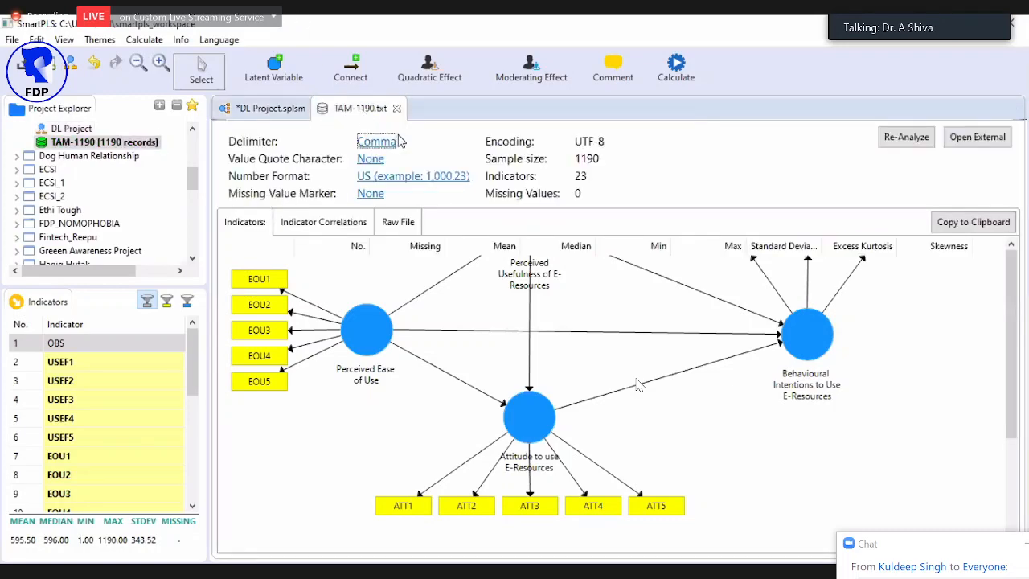
left_click(334, 225)
scroll(392, 335, "down", 3)
scroll(391, 336, "up", 3)
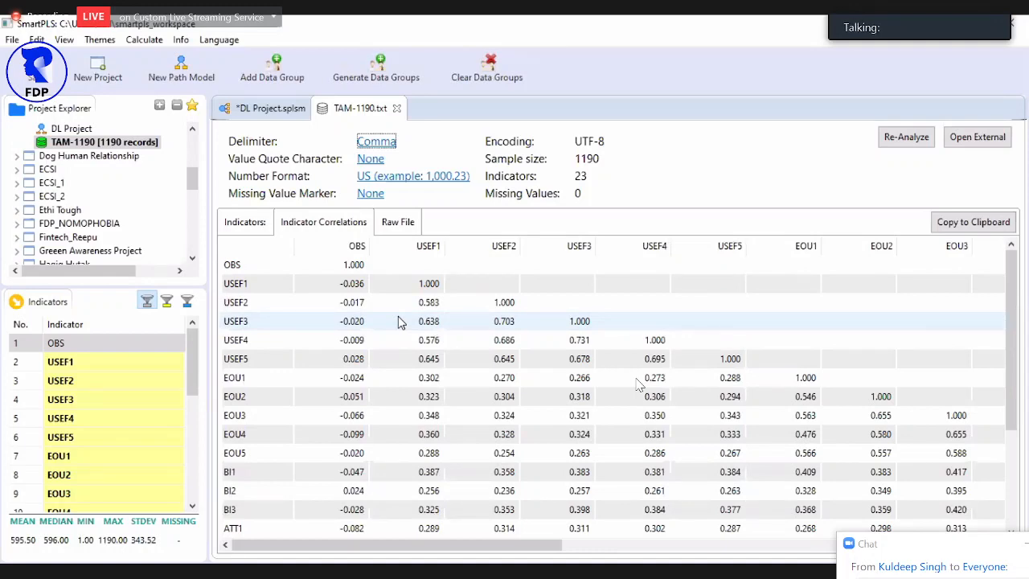
left_click(253, 111)
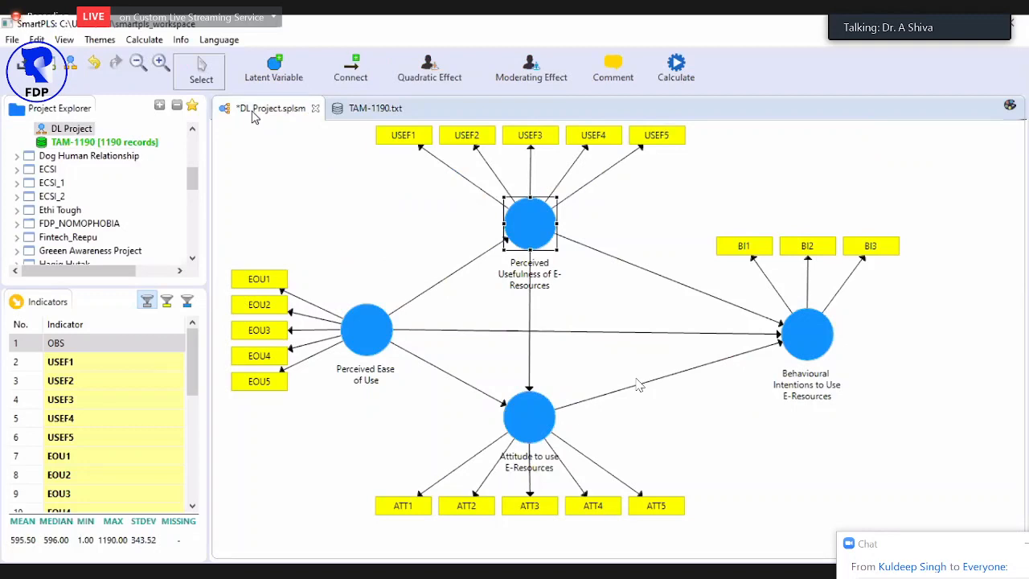
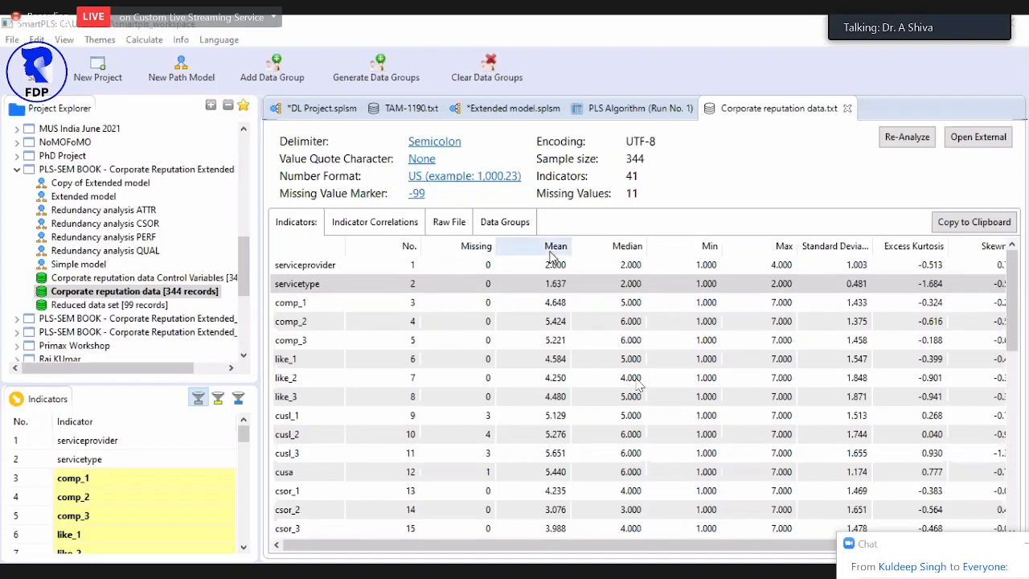
Step: Clear the Postpaid Users and Prepaid Users data groups from the corporate reputation data and return to its indicator list
left_click(509, 231)
left_click(487, 71)
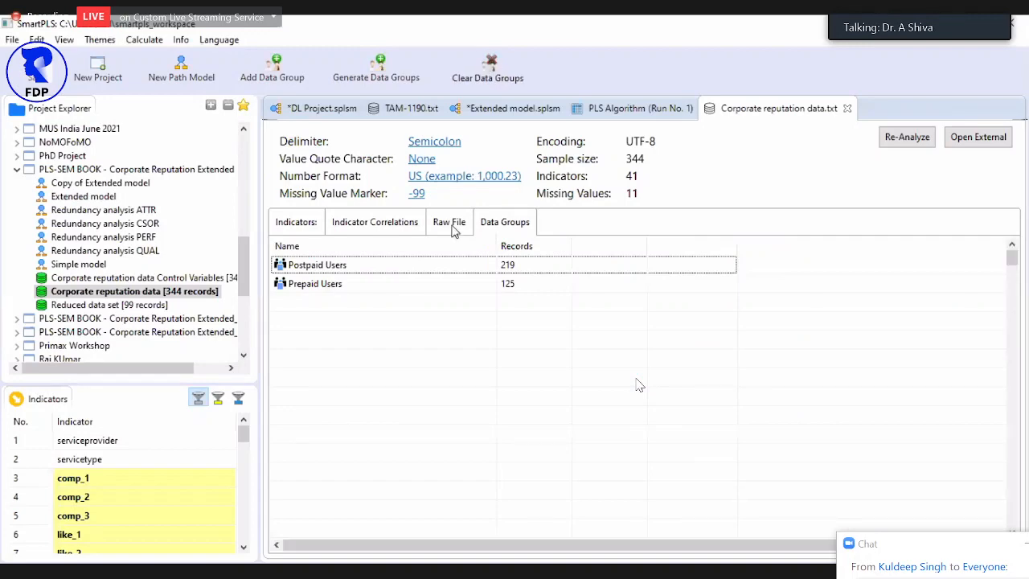
left_click(455, 223)
left_click(296, 223)
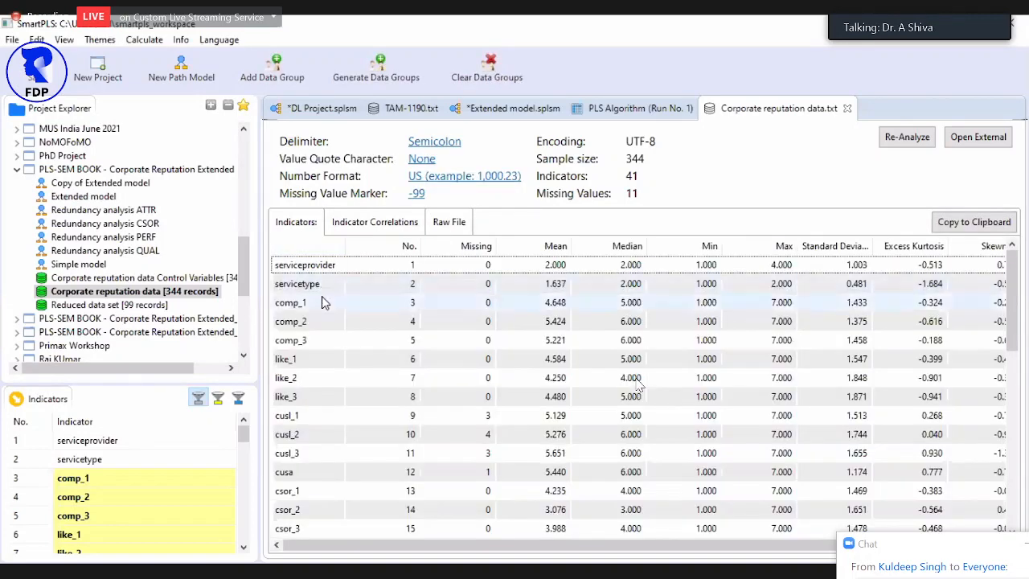
Step: Check the servicetype indicator in the corporate reputation data and view the complete path diagram of the Extended model
left_click(302, 288)
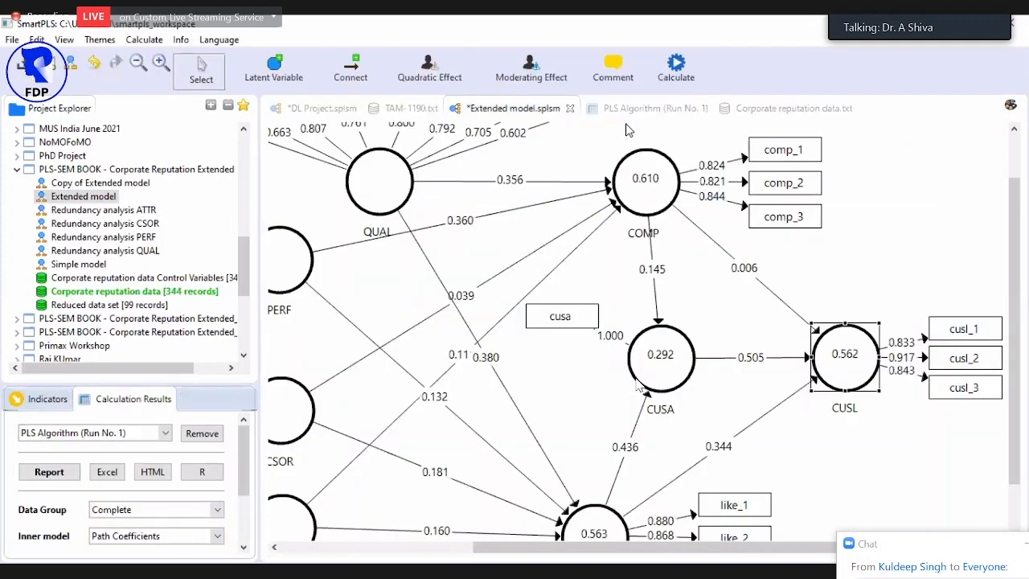
left_click(137, 64)
left_click(137, 63)
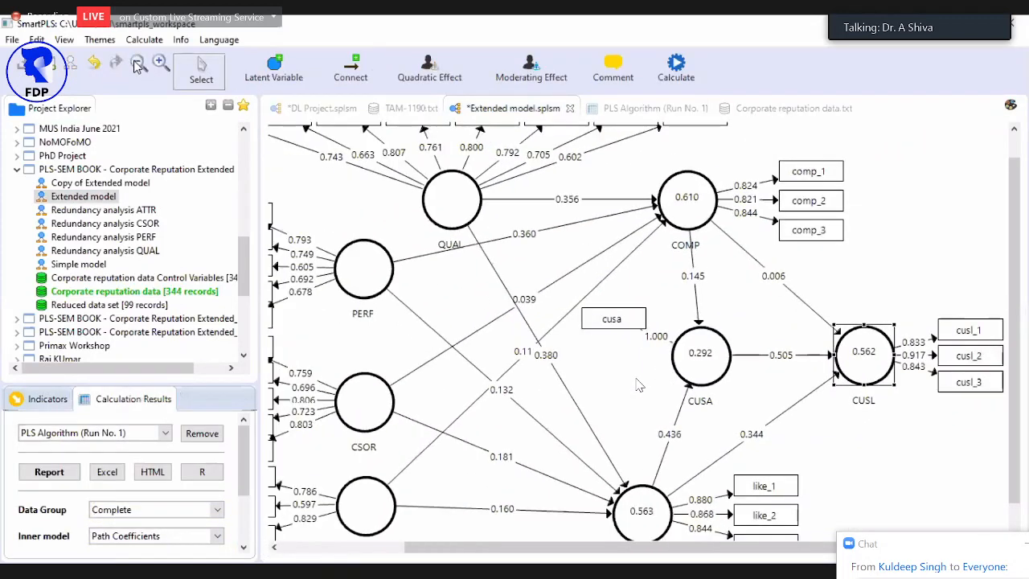
left_click(138, 63)
left_click(137, 63)
left_click(138, 62)
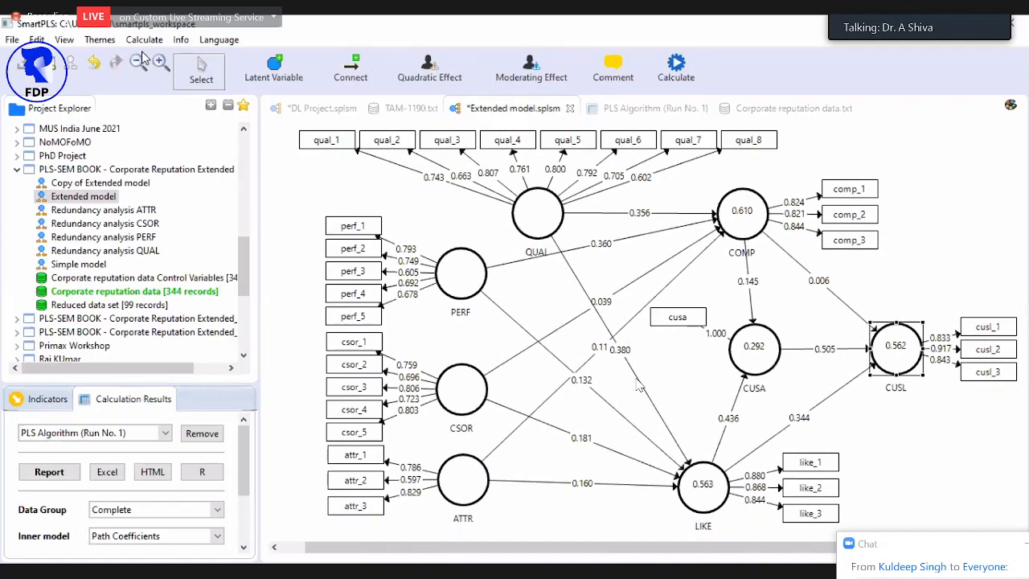
Step: Start generating data groups from the corporate reputation data with the name prefix "Type of SIM Card"
left_click(730, 111)
left_click(313, 287)
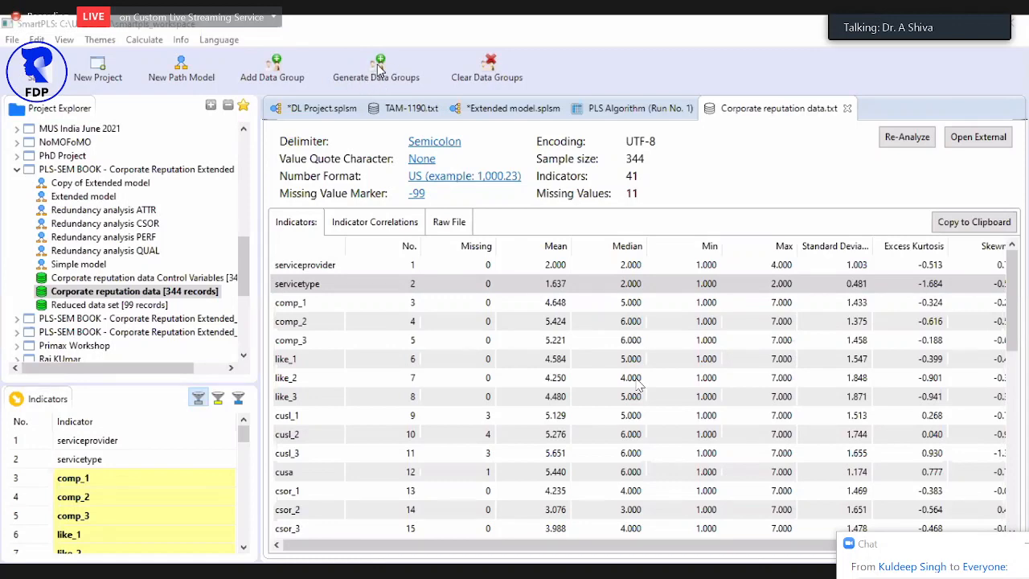
left_click(380, 70)
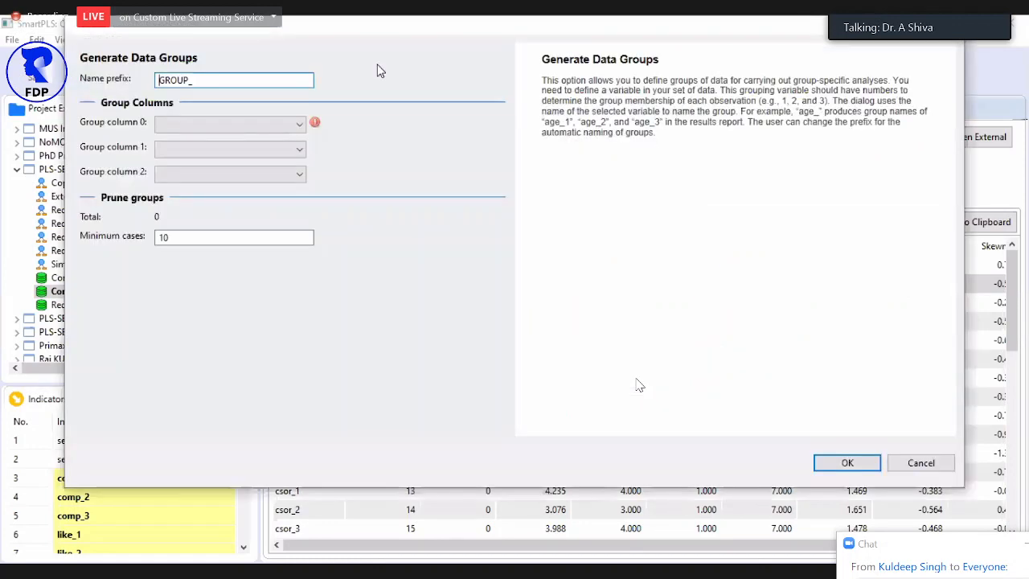
key("Delete")
key("Delete")
key("Delete")
key("Delete")
key("Delete")
key("Delete")
type("Ty")
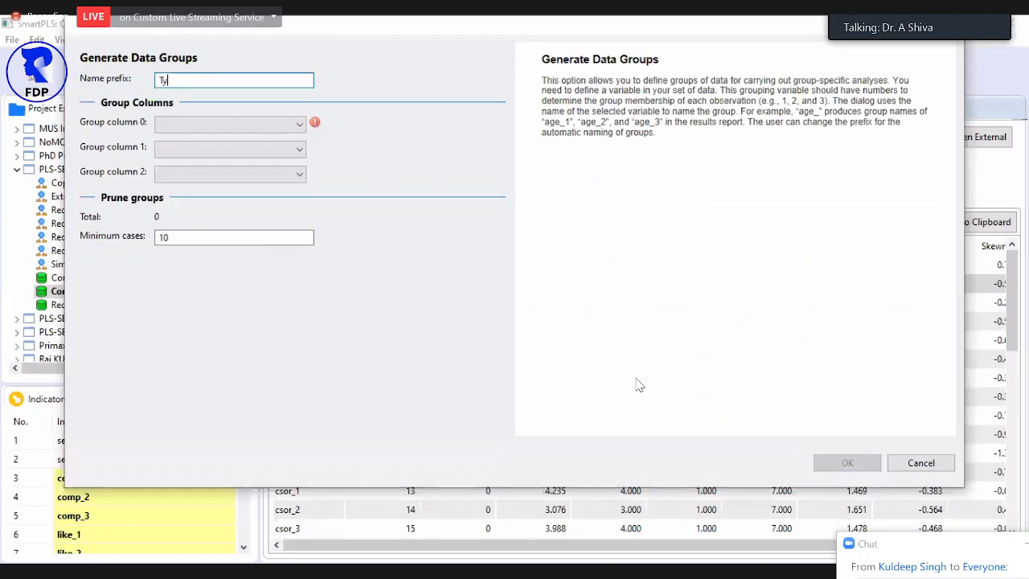
type("pe of SlM Card")
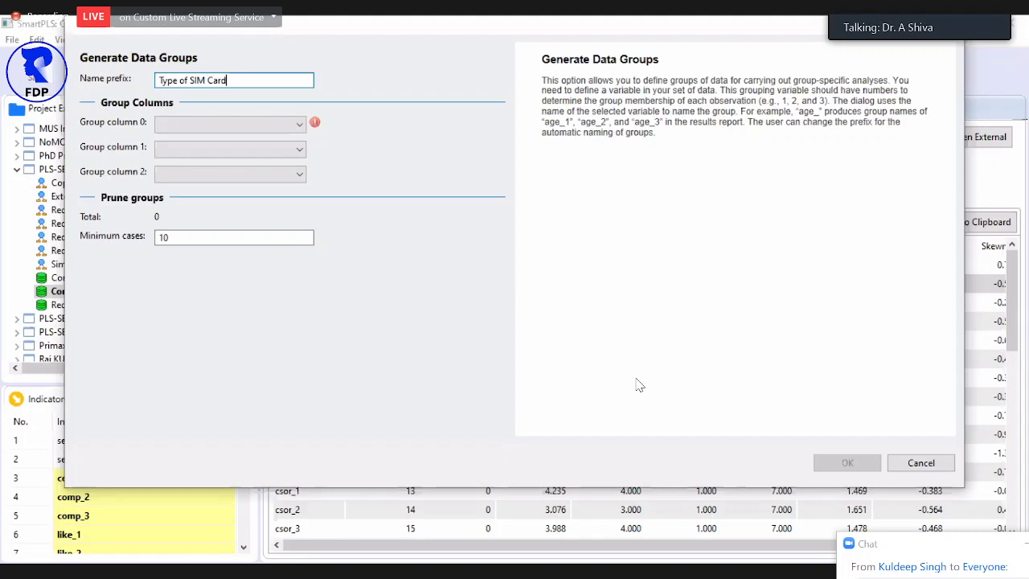
Step: Shorten the name prefix of the data groups to "Type of SIM"
key("BackSpace")
key("BackSpace")
key("BackSpace")
key("BackSpace")
key("BackSpace")
key("BackSpace")
key("BackSpace")
key("BackSpace")
key("BackSpace")
key("BackSpace")
key("BackSpace")
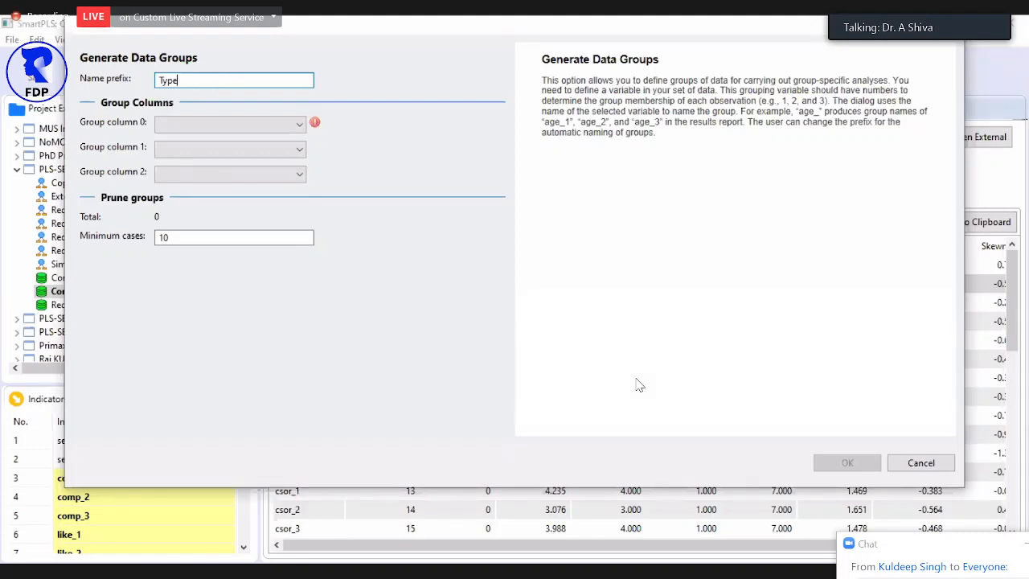
type("of ")
type("Course")
key("BackSpace")
key("BackSpace")
key("BackSpace")
key("BackSpace")
key("BackSpace")
key("BackSpace")
type("SIM")
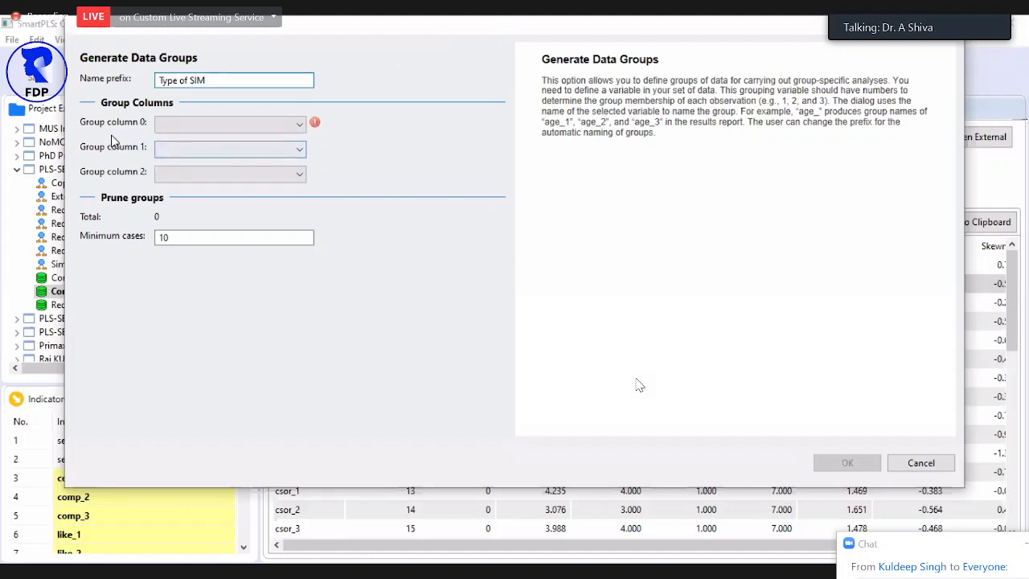
Step: Choose servicetype as the first group column and generate the data groups
left_click(301, 129)
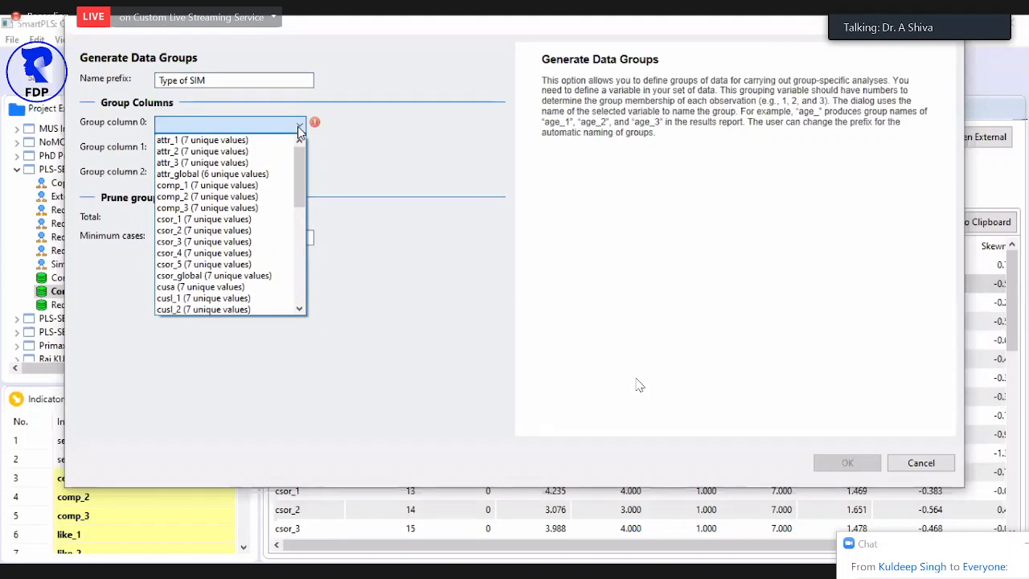
left_click_drag(299, 160, 298, 250)
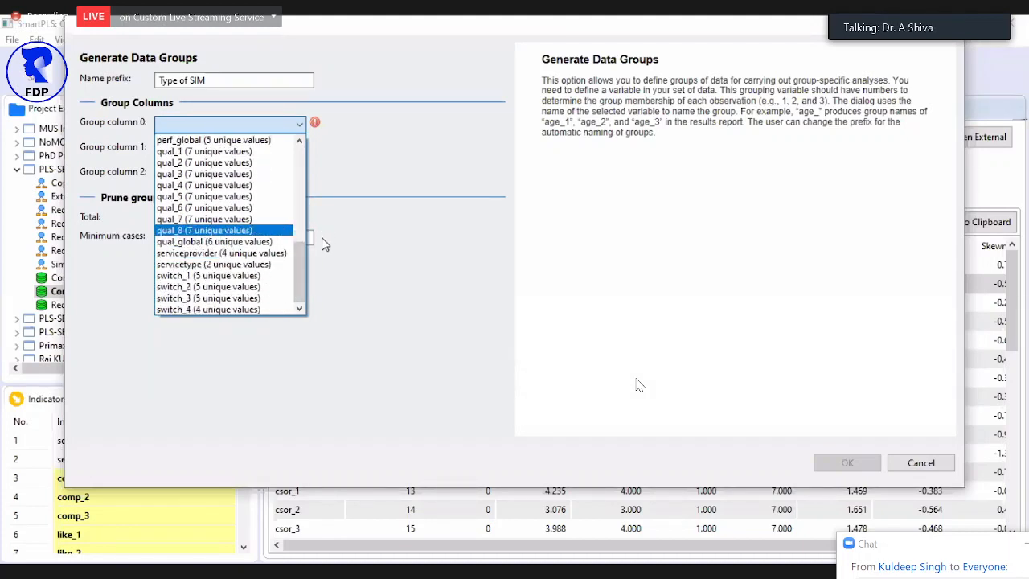
left_click(260, 273)
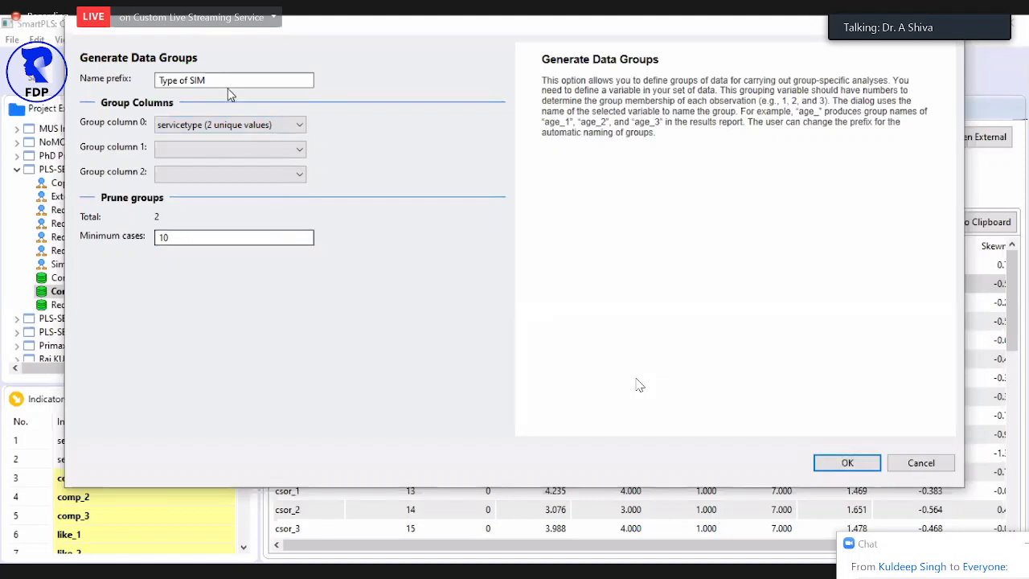
left_click_drag(212, 80, 127, 85)
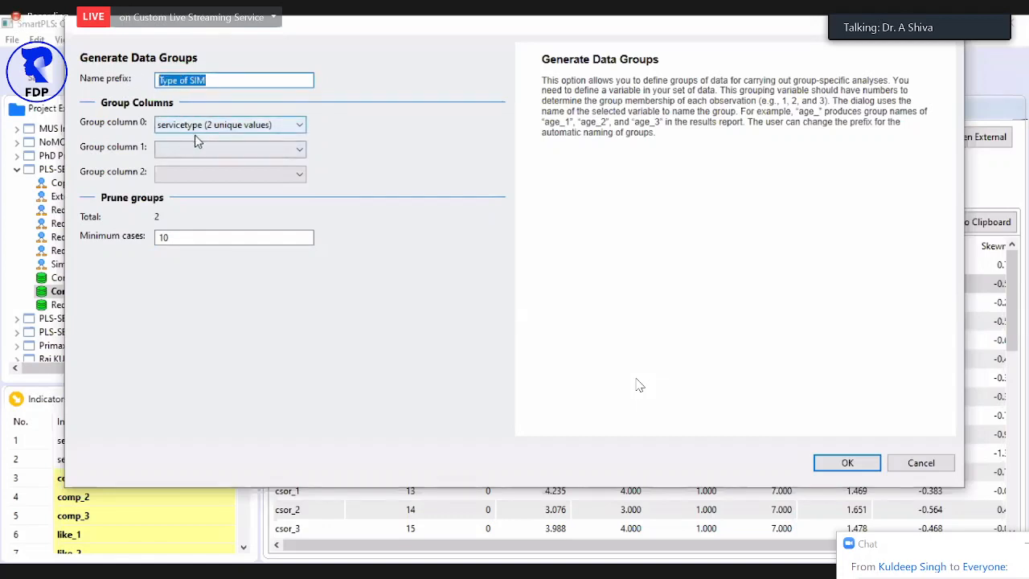
left_click(845, 471)
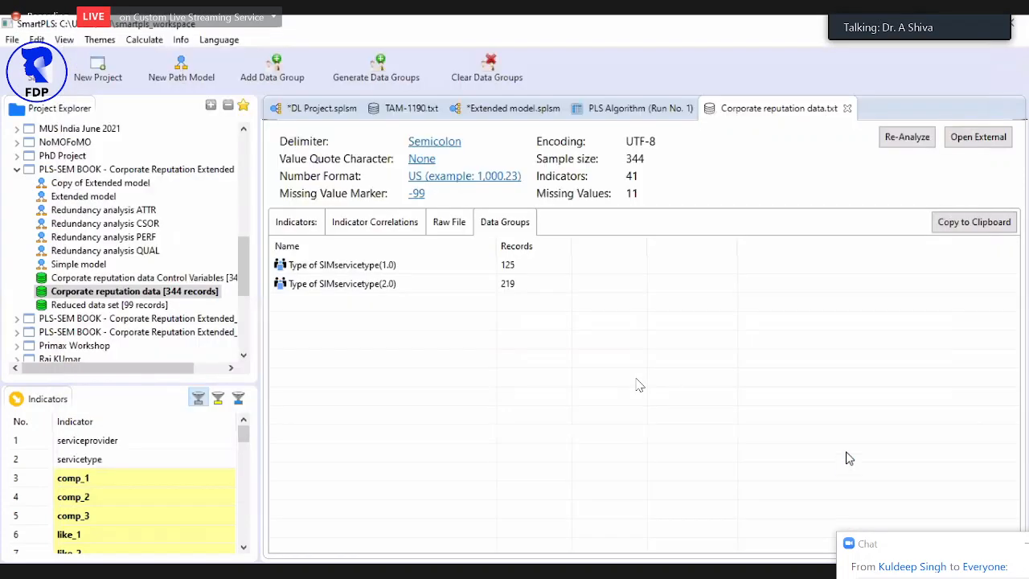
Step: Clear the two generated servicetype data groups from the corporate reputation data
left_click(566, 272)
left_click(431, 345)
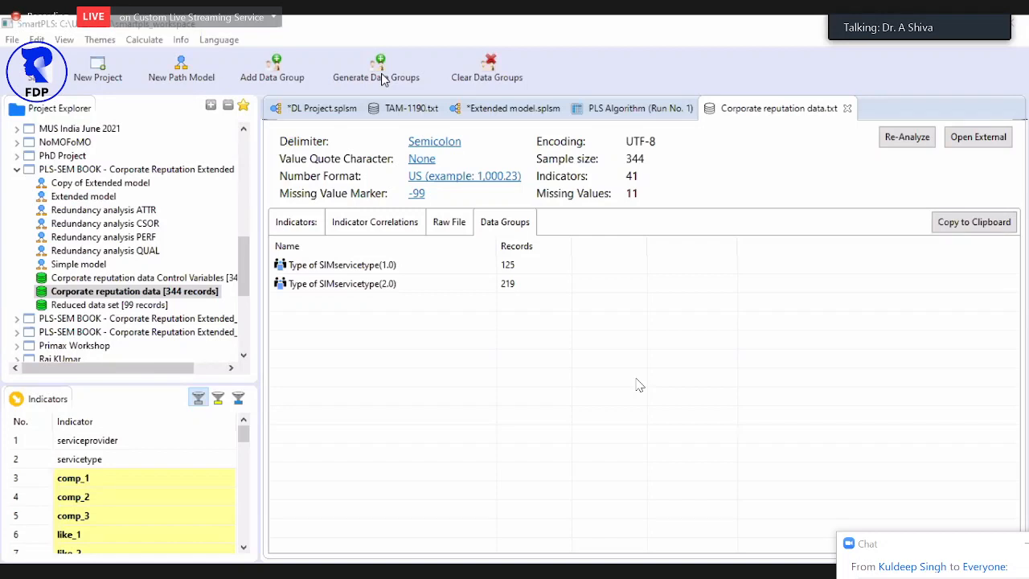
left_click(492, 68)
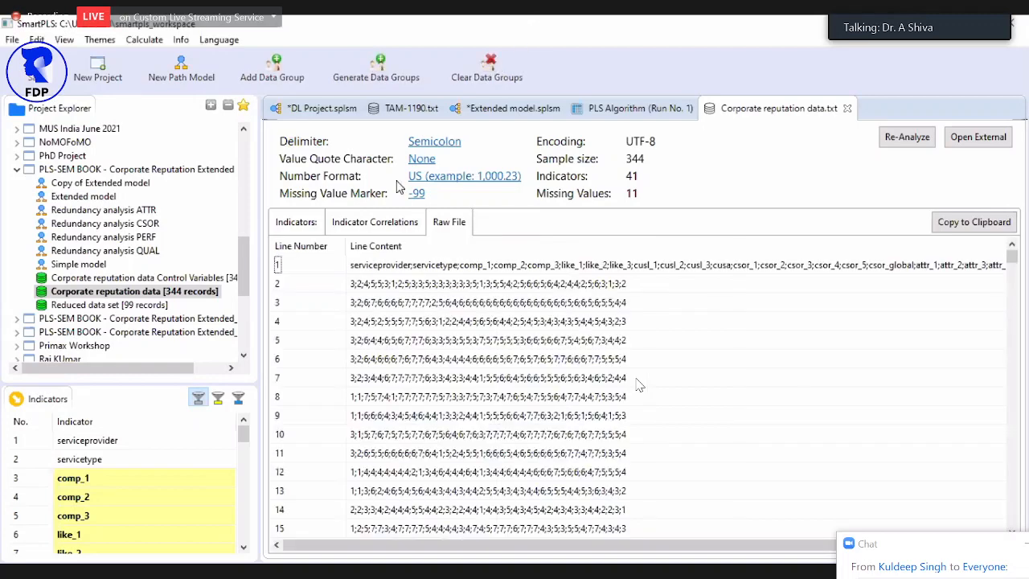
Step: Start a new data group generation for the corporate reputation data with the name prefix "Type of SIM"
left_click(393, 77)
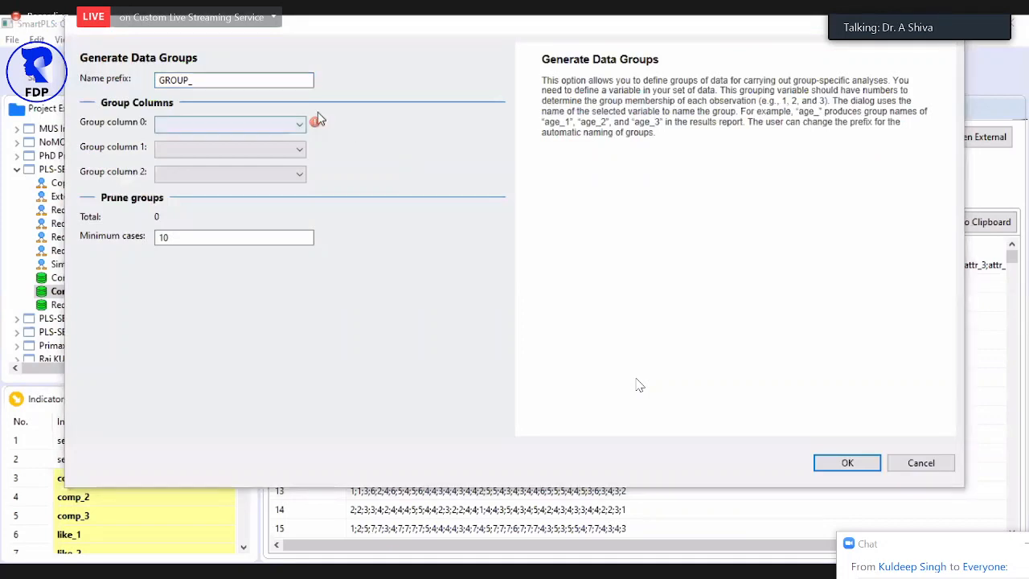
key("ctrl+a")
type("TYoe")
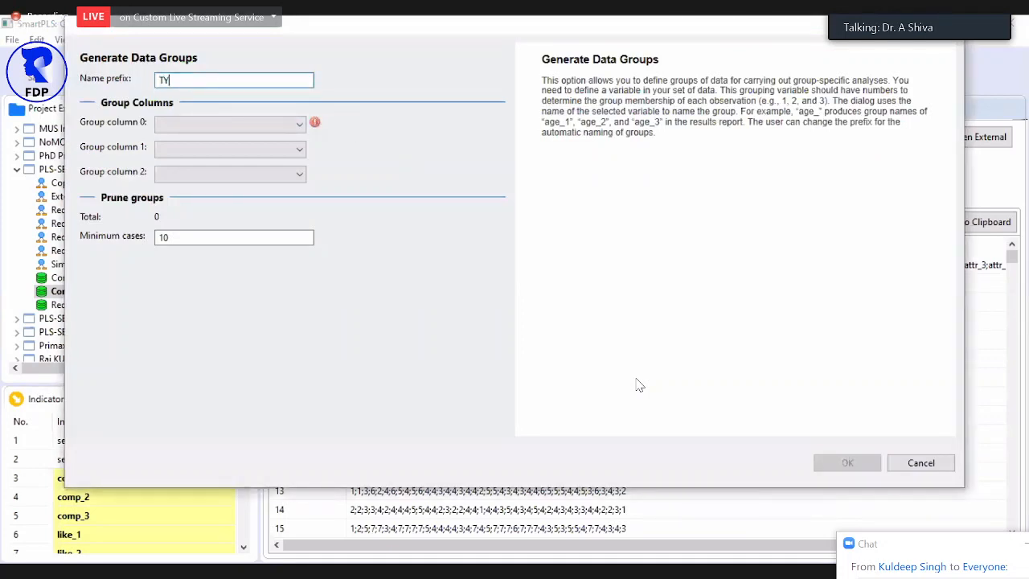
key("BackSpace")
key("BackSpace")
key("BackSpace")
type("ype of SIM")
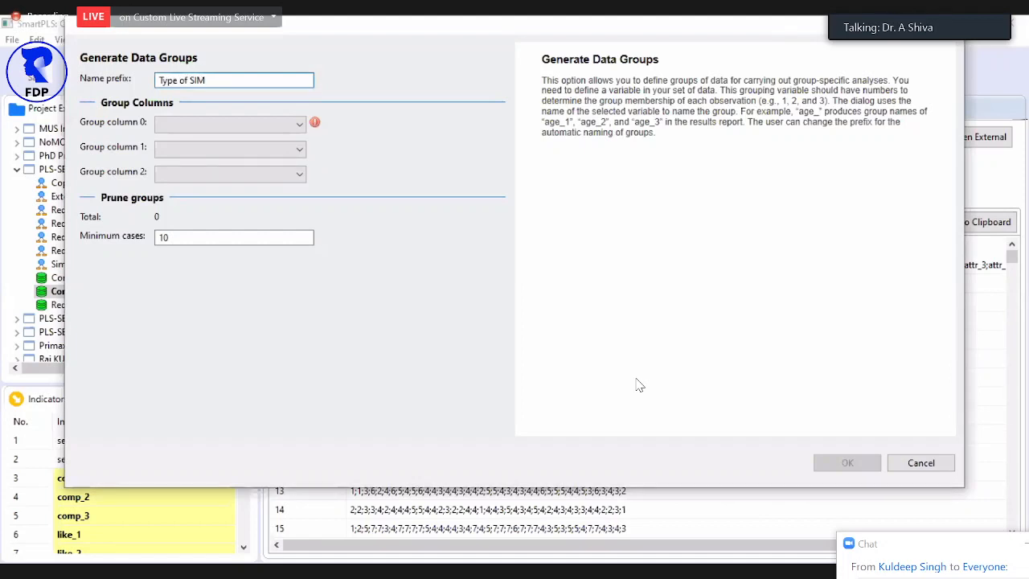
Step: Set group column 0 to servicetype and generate the data groups with the minimum of 10 cases
left_click(282, 126)
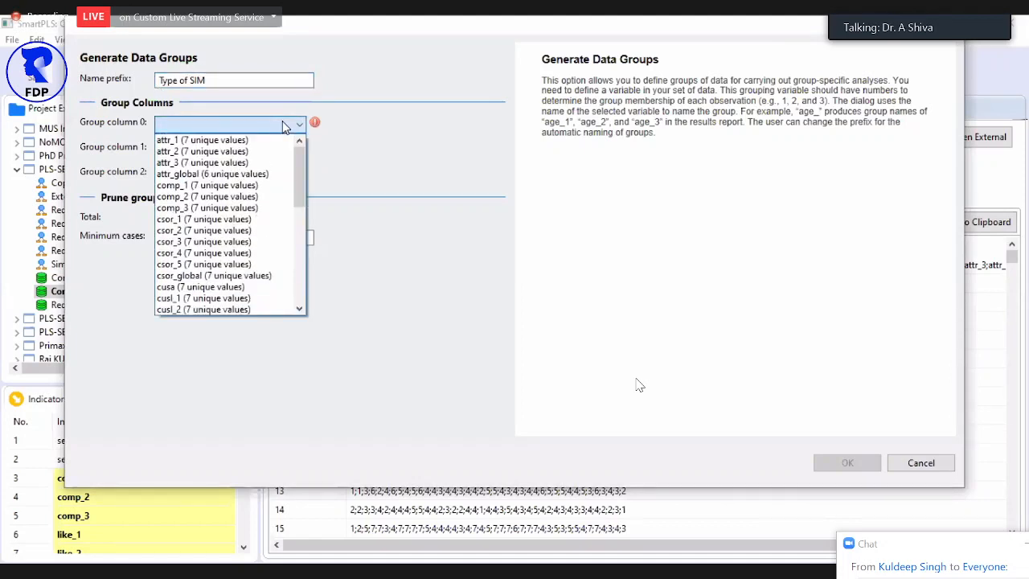
left_click_drag(301, 188, 298, 288)
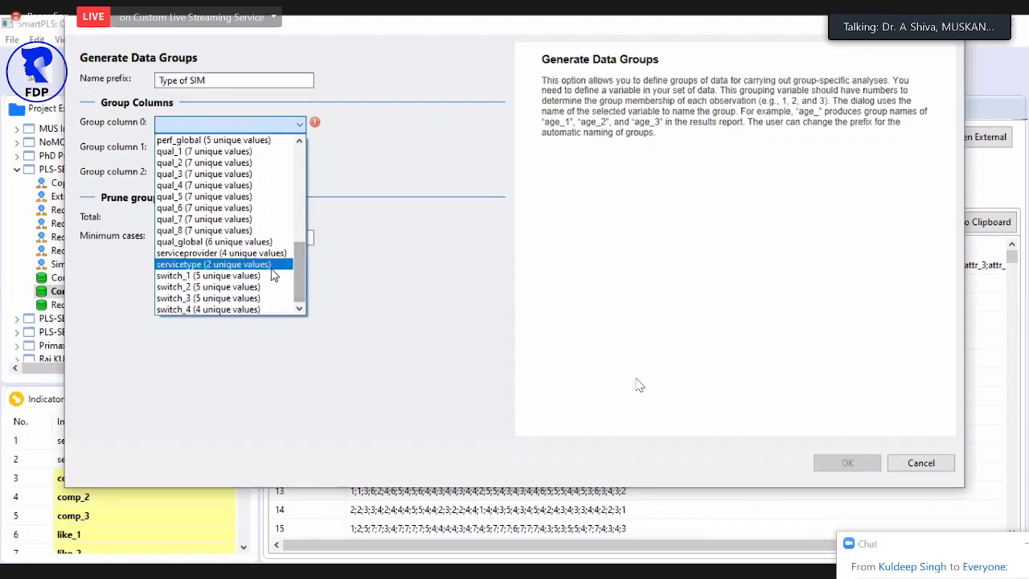
left_click(263, 269)
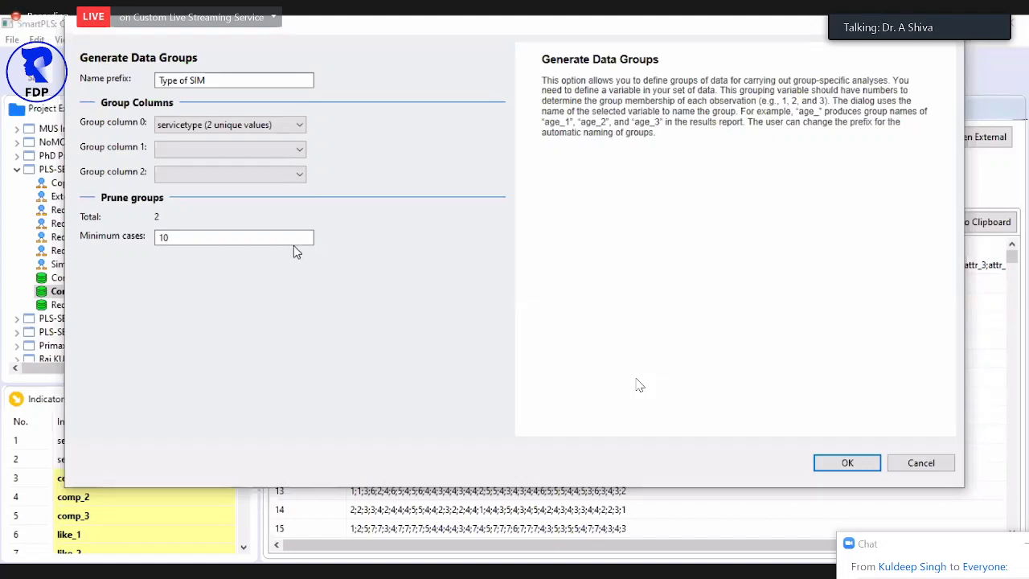
left_click(847, 463)
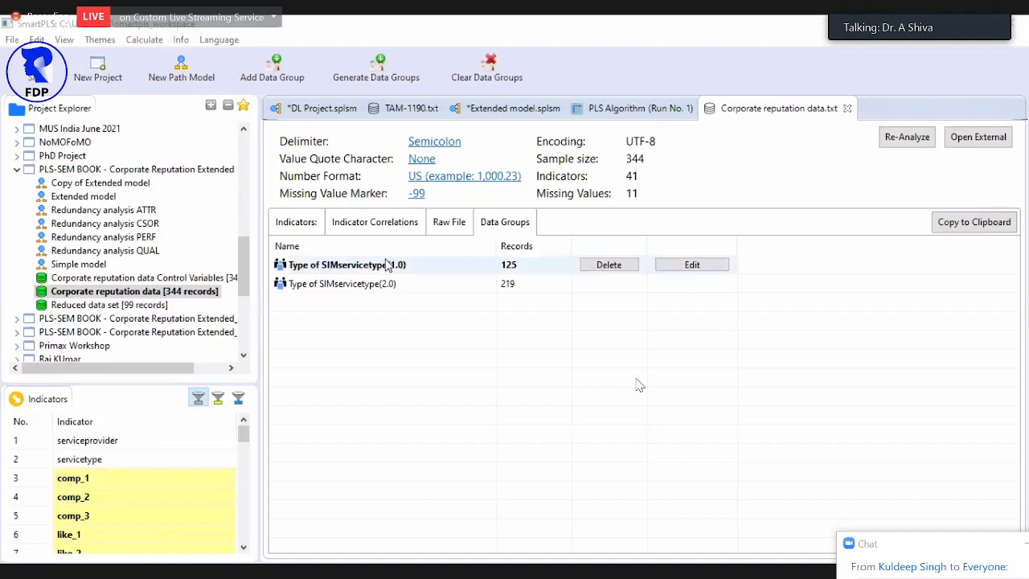
Step: Rename the data group for servicetype 1.0 as "Prepaid SIM"
mouse_move(517, 253)
left_click(689, 264)
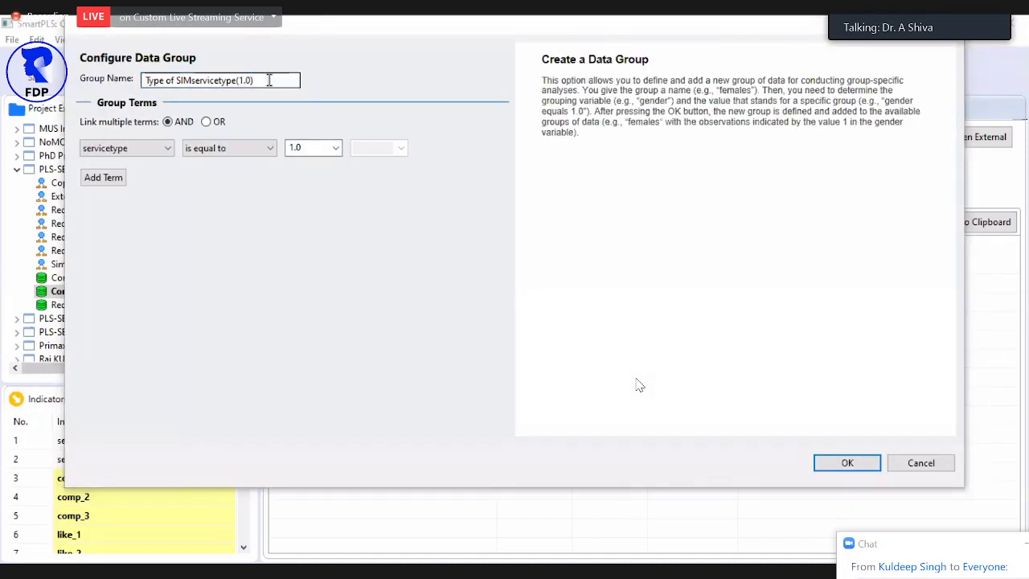
left_click_drag(268, 81, 91, 75)
type("Pr")
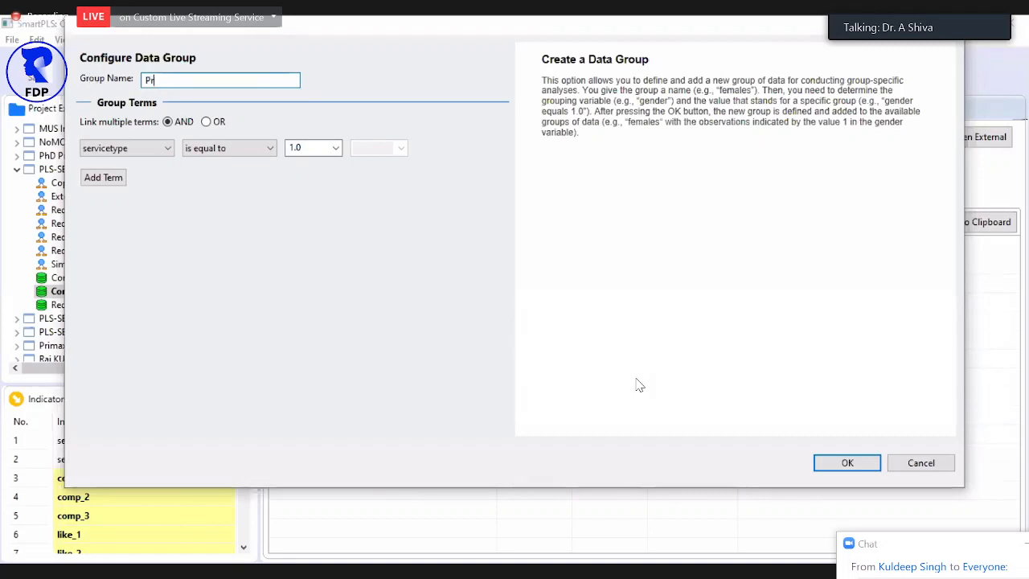
type("epaid SIM")
left_click(837, 464)
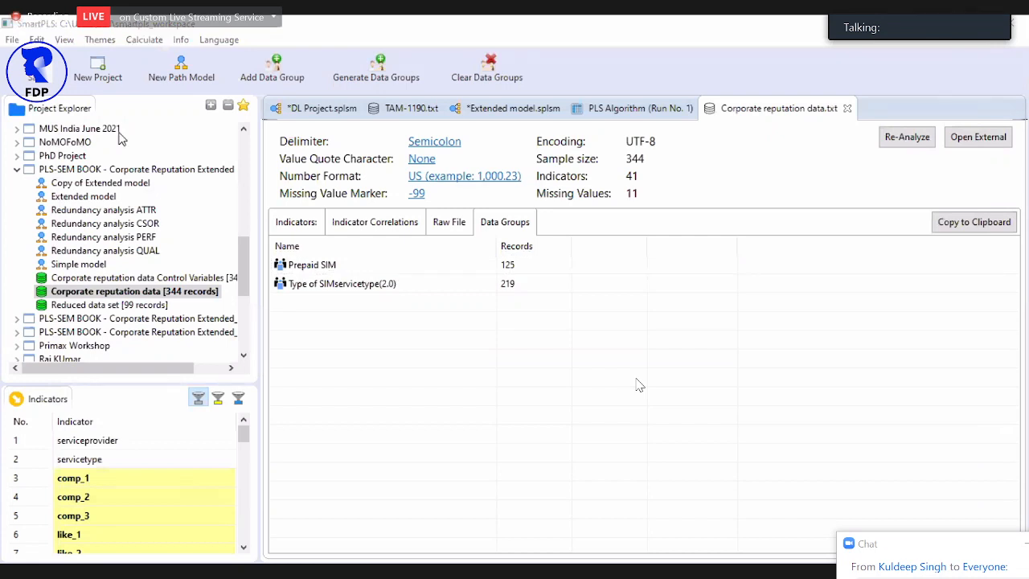
Step: Rename the data group for servicetype 2.0 as "Postpaid SIM"
left_click(685, 286)
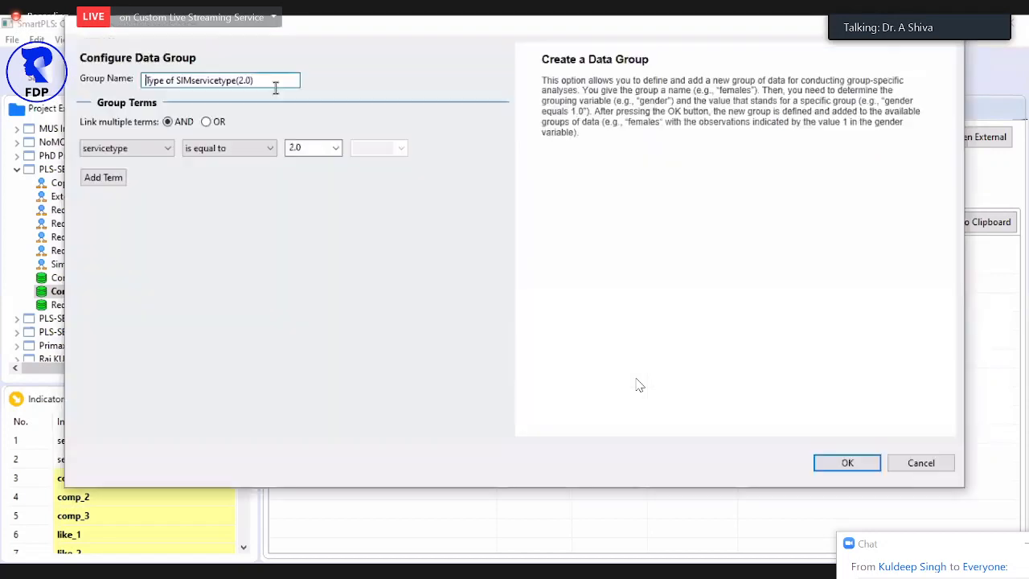
left_click_drag(276, 82, 84, 77)
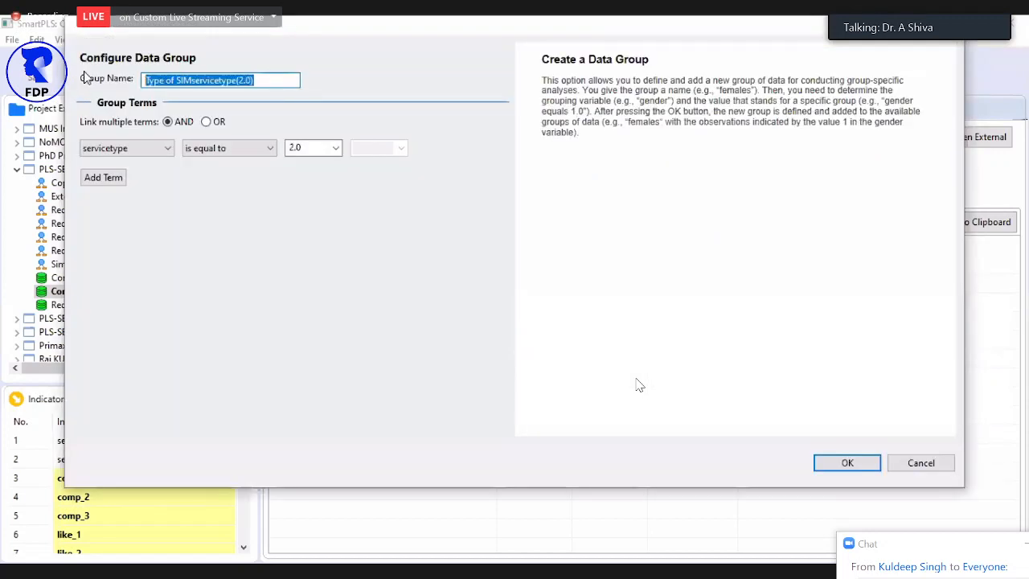
type("Postpia")
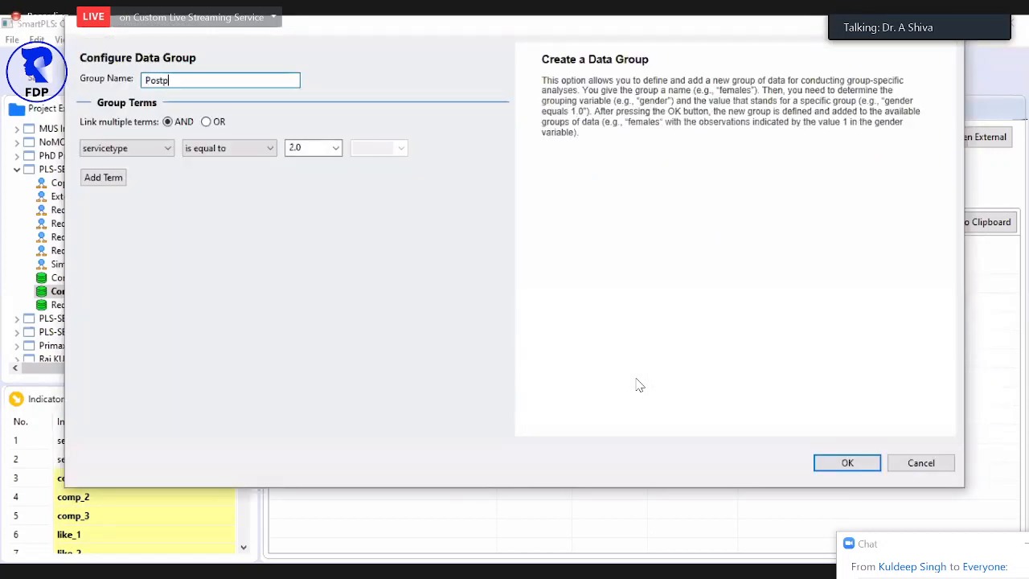
key("BackSpace")
key("BackSpace")
type("aid SIM")
left_click(849, 464)
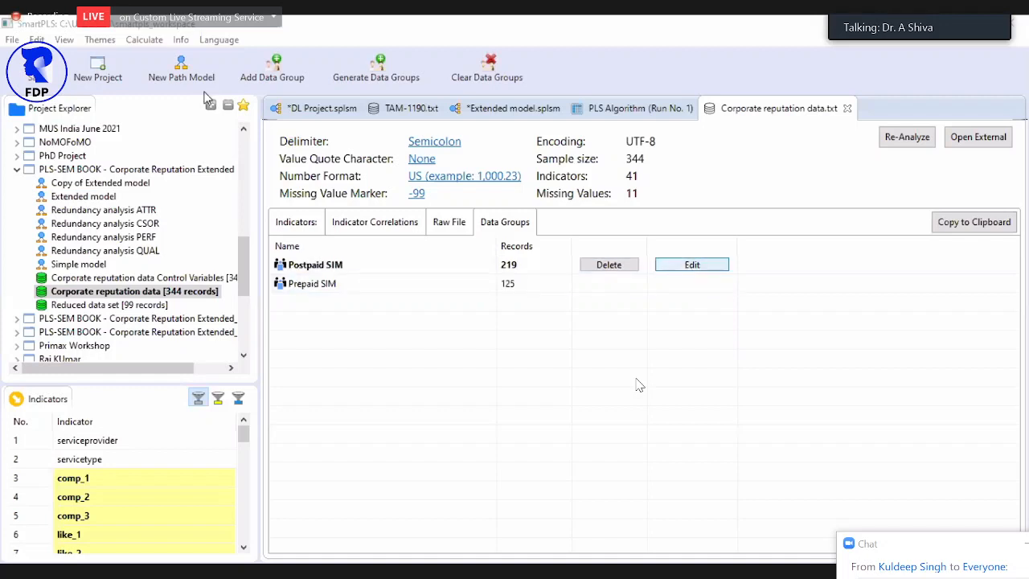
left_click(690, 265)
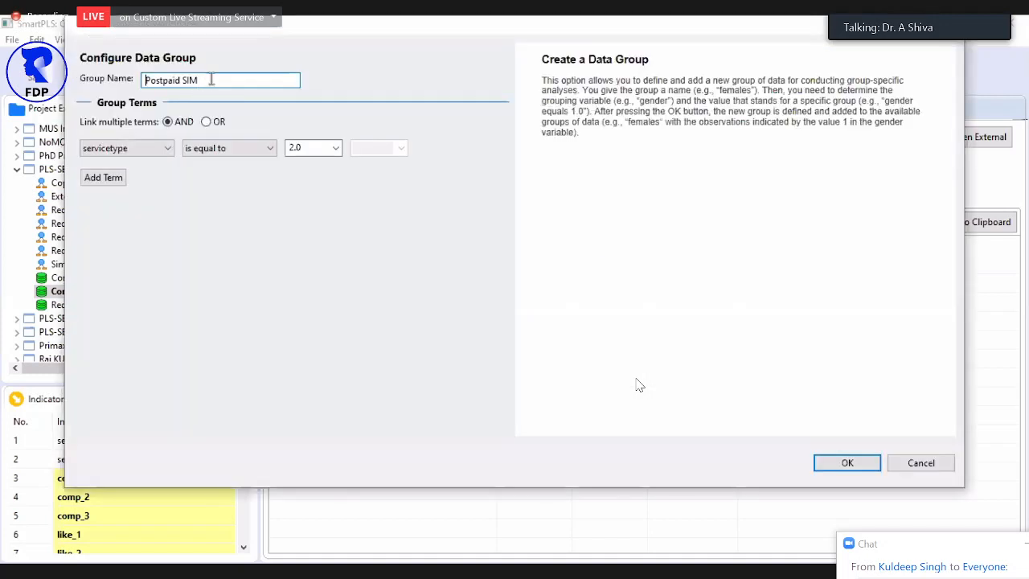
key("Return")
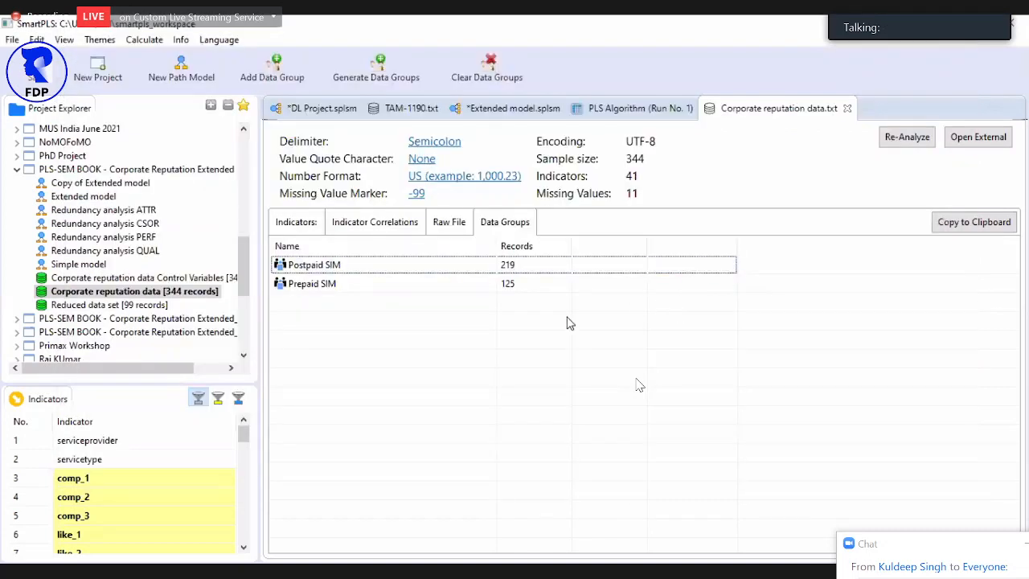
Step: Run a Multi-Group Analysis (MGA) on the Extended model with Prepaid SIM in Groups A and Postpaid SIM in Groups B
left_click(508, 111)
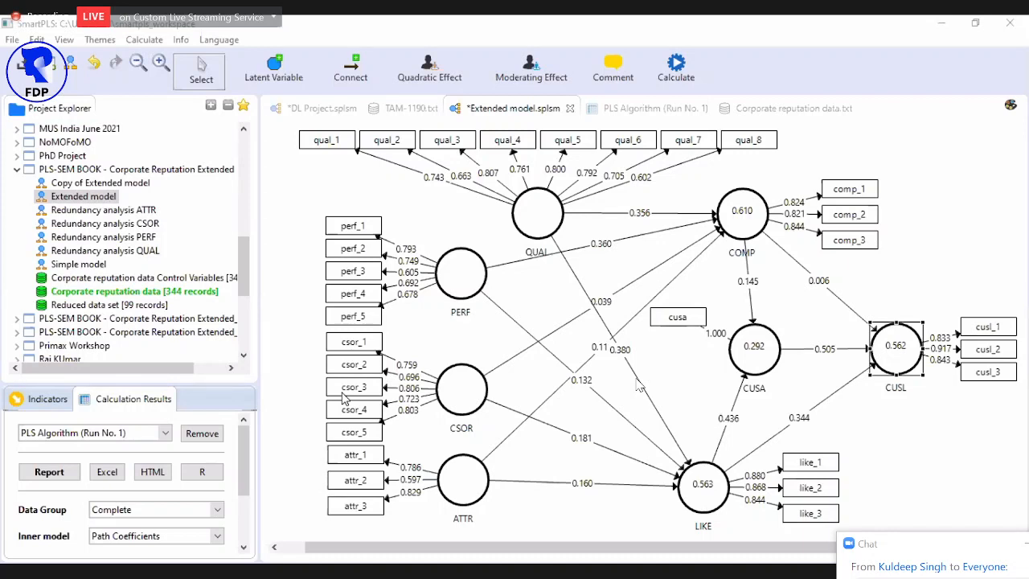
left_click(674, 65)
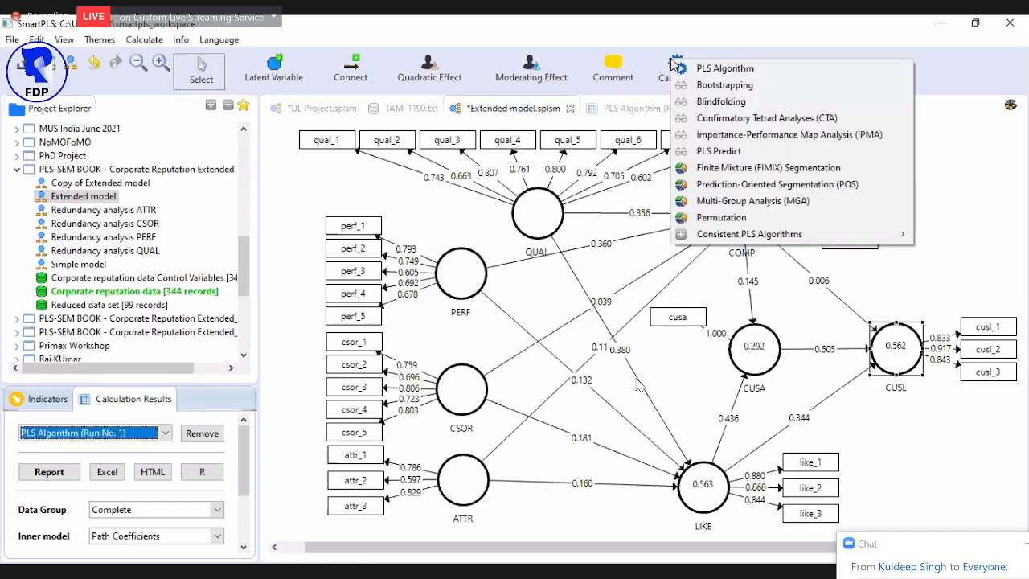
left_click(732, 208)
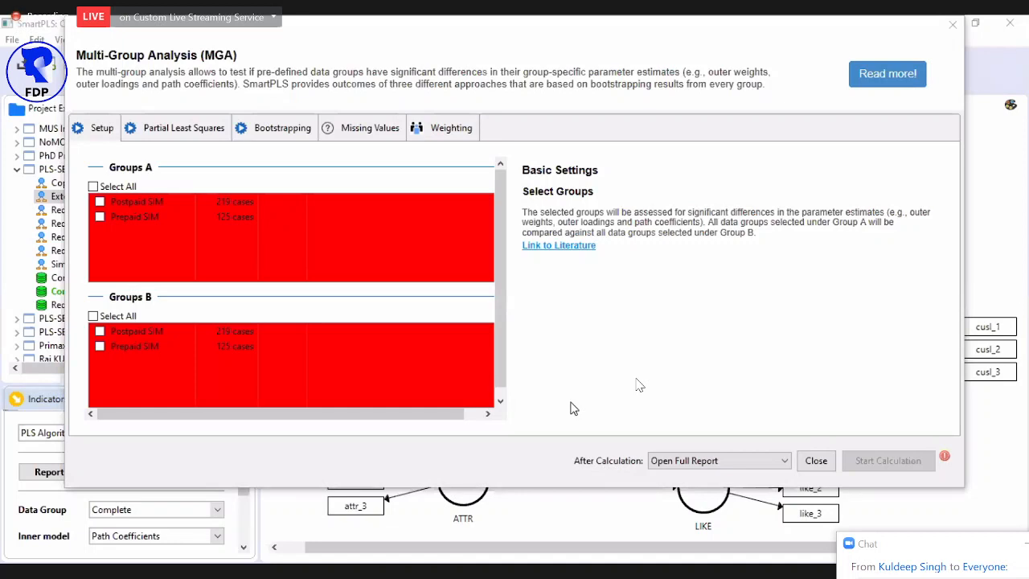
left_click(101, 217)
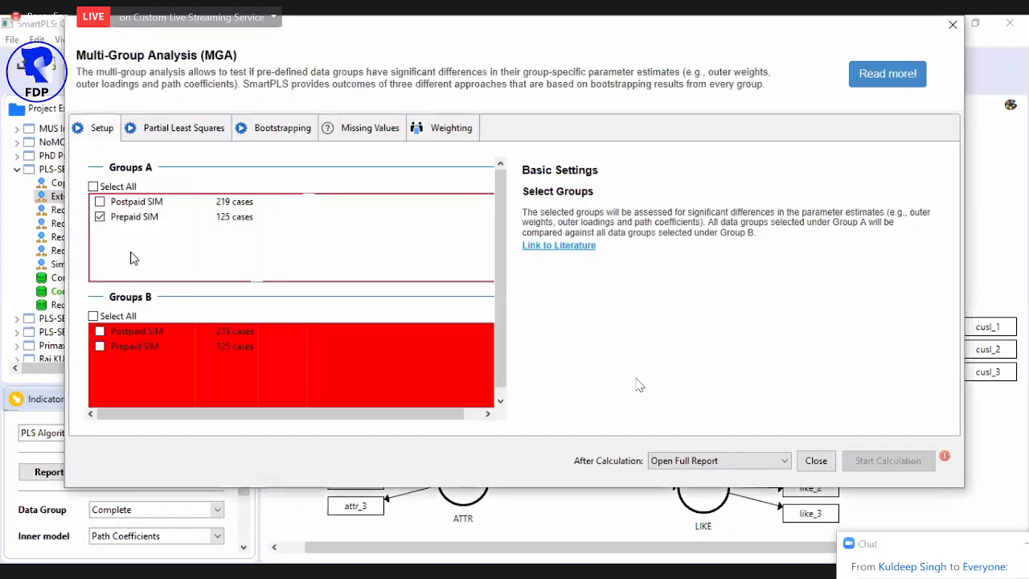
left_click(100, 331)
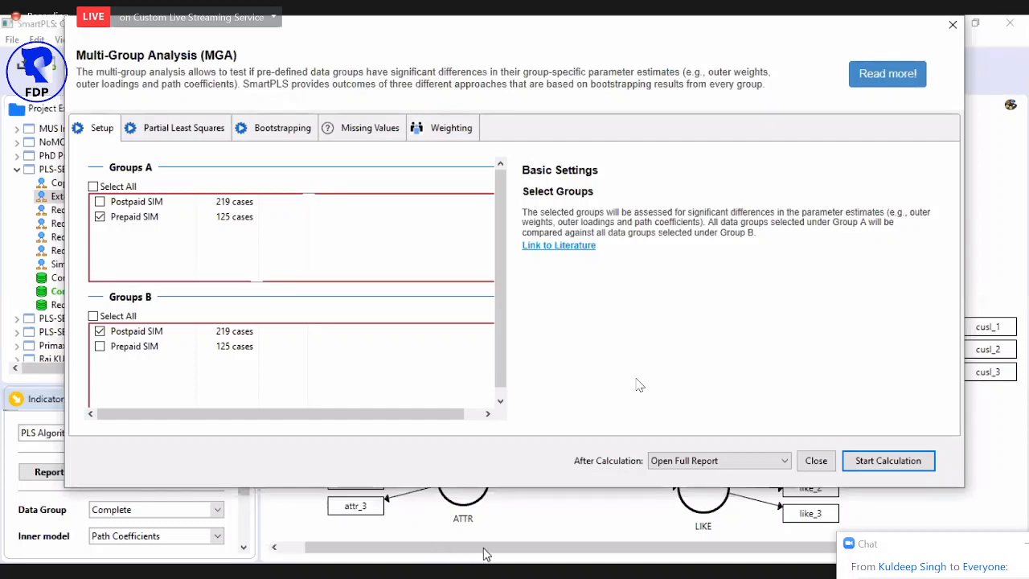
left_click(888, 461)
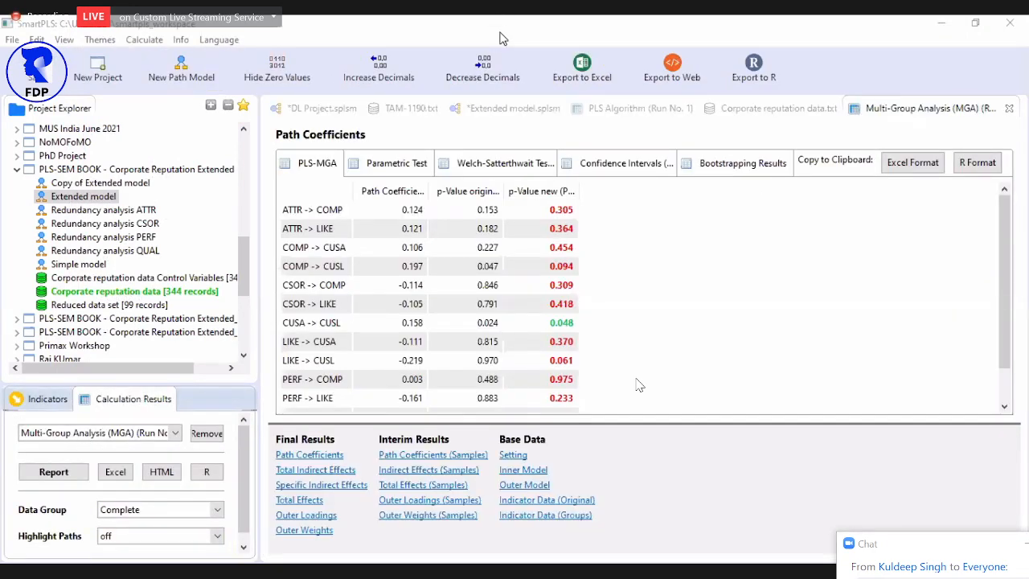
Step: Widen the PLS-MGA table's path coefficient difference and new p-value columns to show full headings, and collapse the original p-value column
left_click(508, 113)
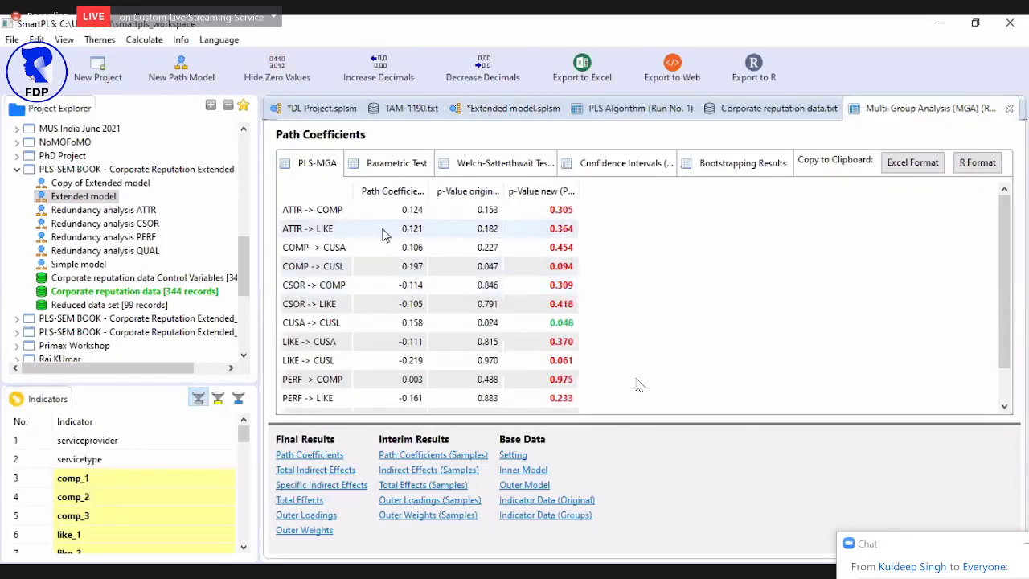
left_click_drag(358, 191, 410, 192)
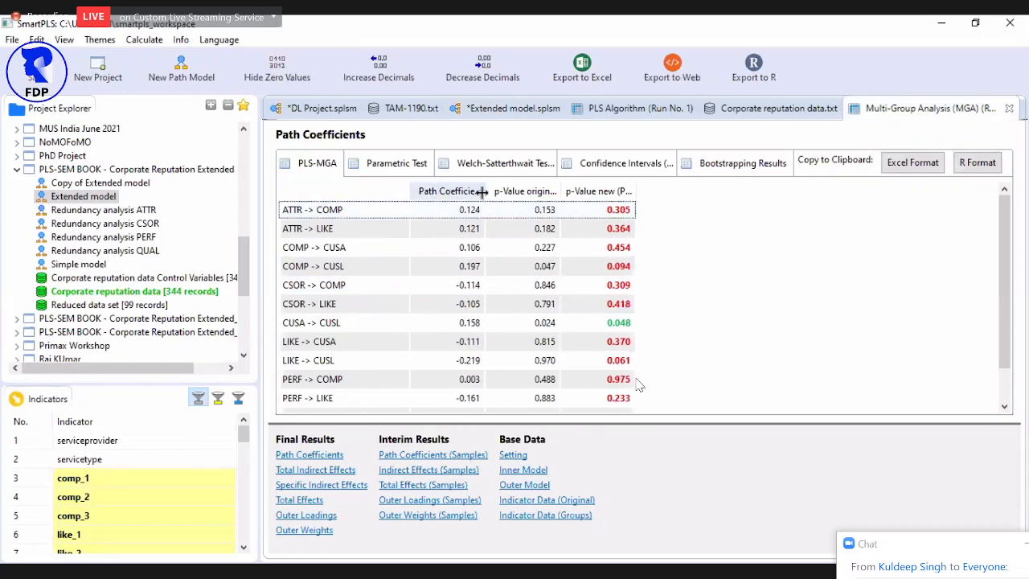
left_click_drag(492, 190, 643, 195)
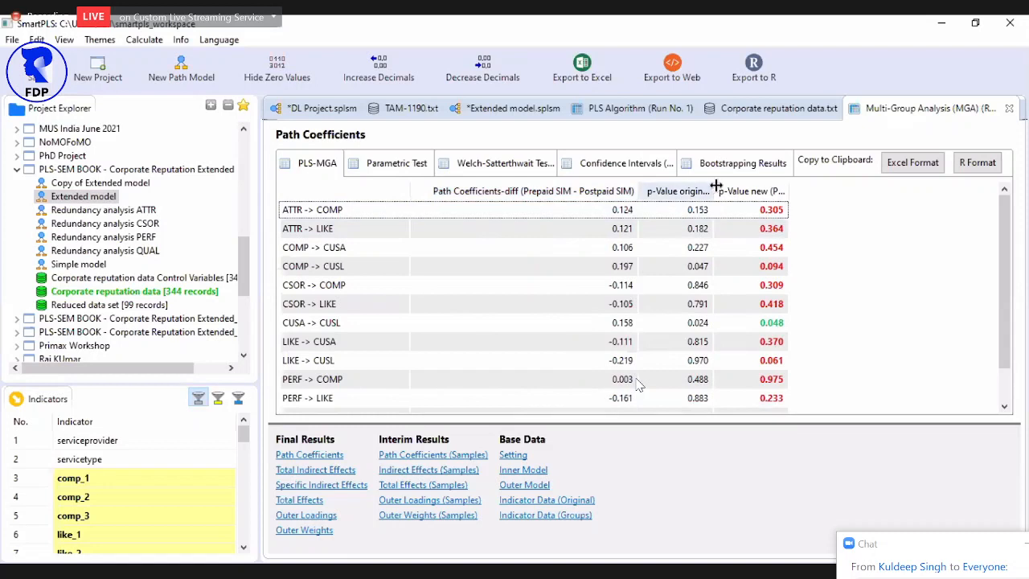
left_click_drag(709, 192, 648, 193)
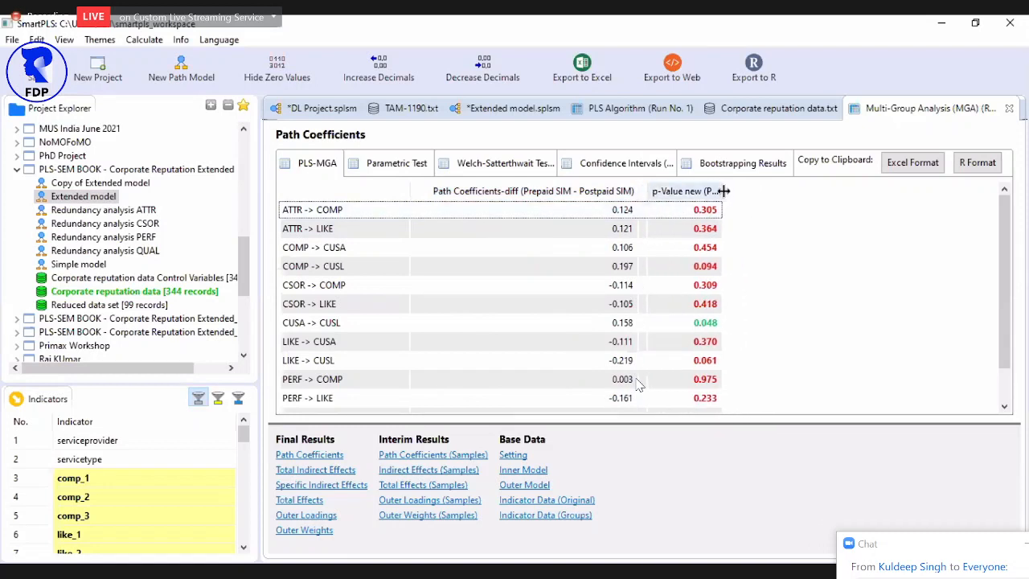
left_click_drag(730, 191, 868, 196)
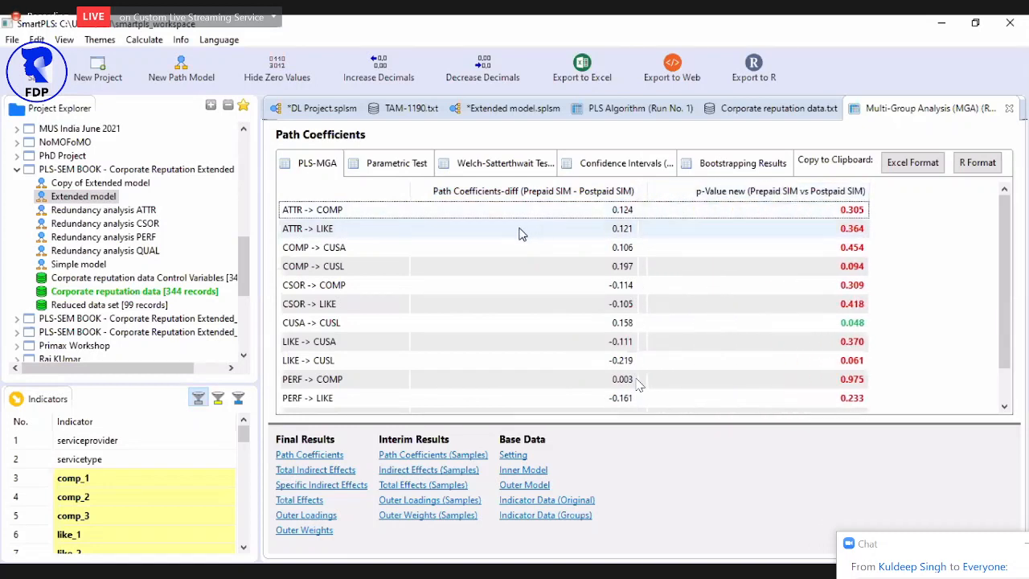
Step: Examine the path coefficient difference and new p-value of ATTR -> COMP in the PLS-MGA results
left_click(320, 214)
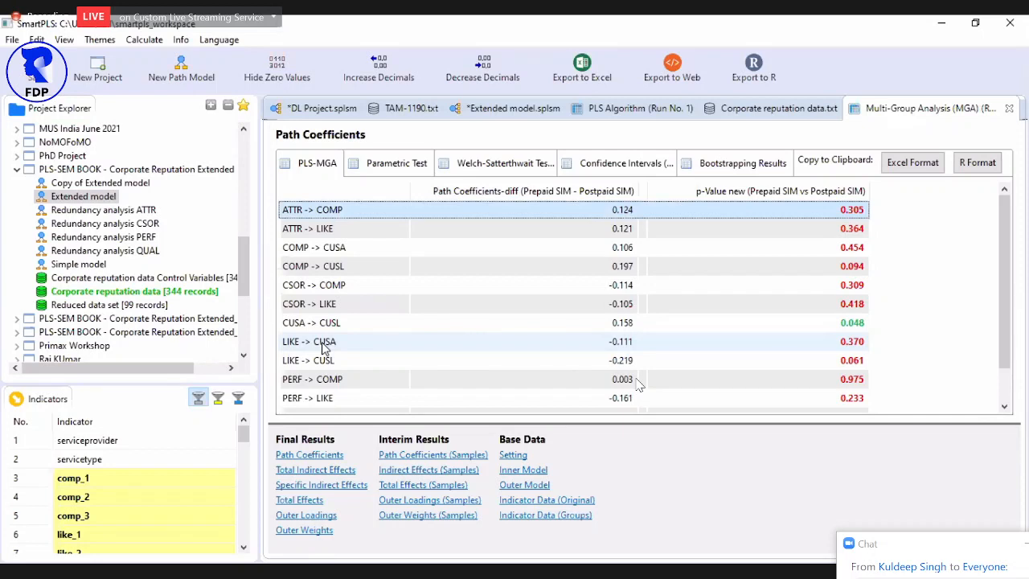
key("alt+Tab")
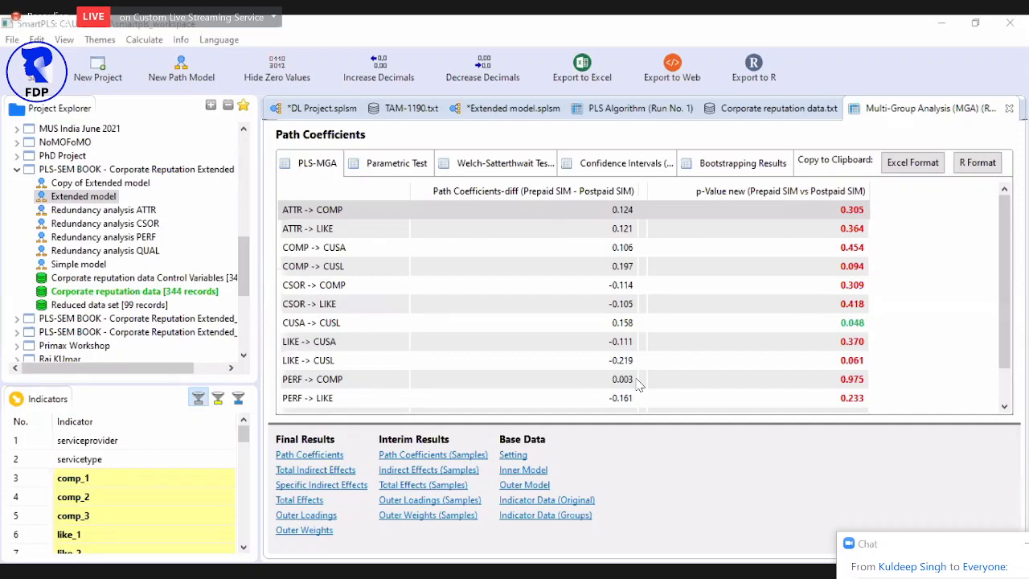
left_click(312, 215)
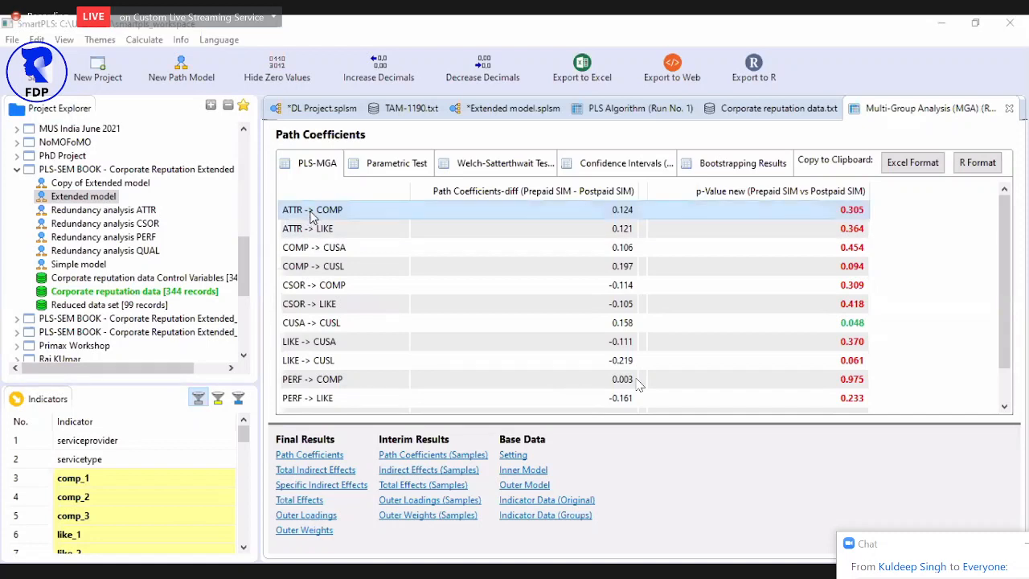
left_click(312, 215)
left_click(336, 210)
left_click(819, 215)
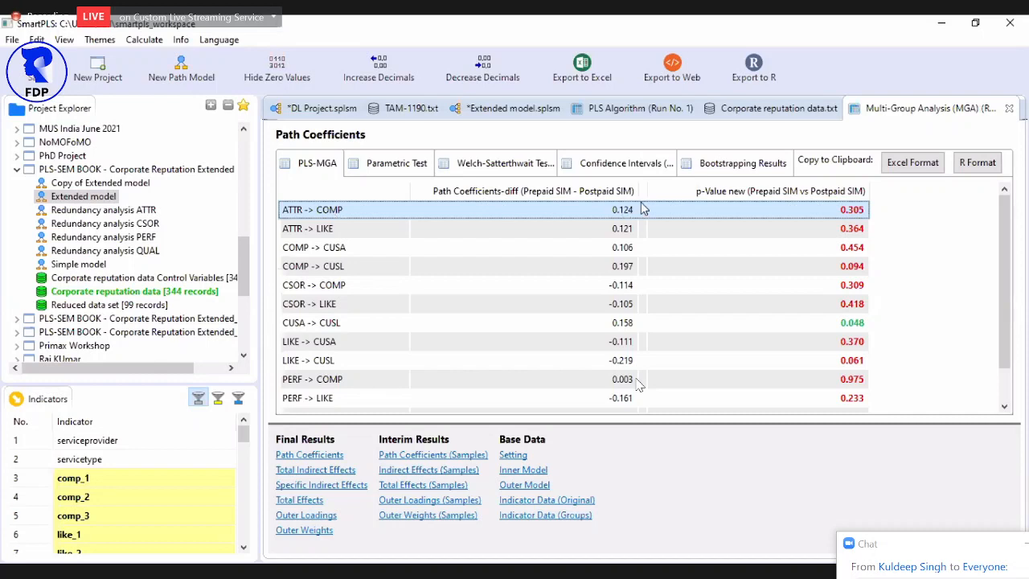
Step: Widen the original path coefficient columns for Postpaid SIM and Prepaid SIM in the bootstrapping results and compare them with the PLS-MGA differences
left_click(743, 162)
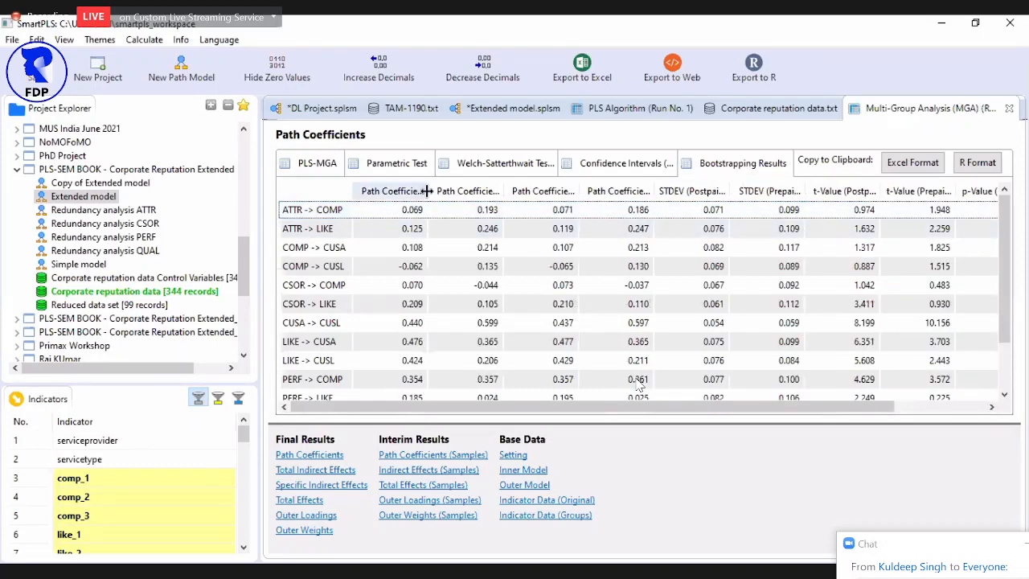
left_click_drag(427, 193, 551, 197)
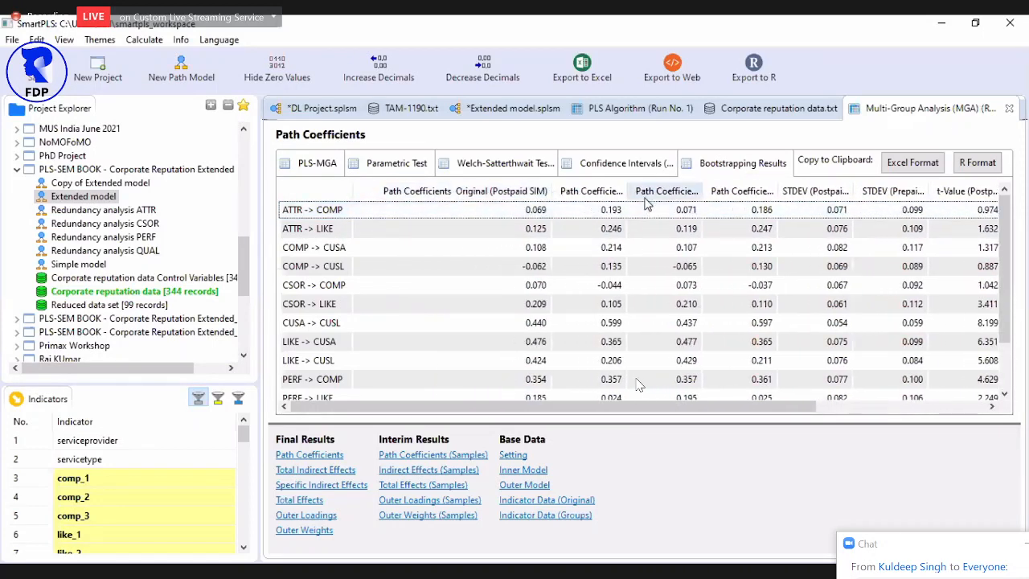
left_click_drag(626, 196, 738, 193)
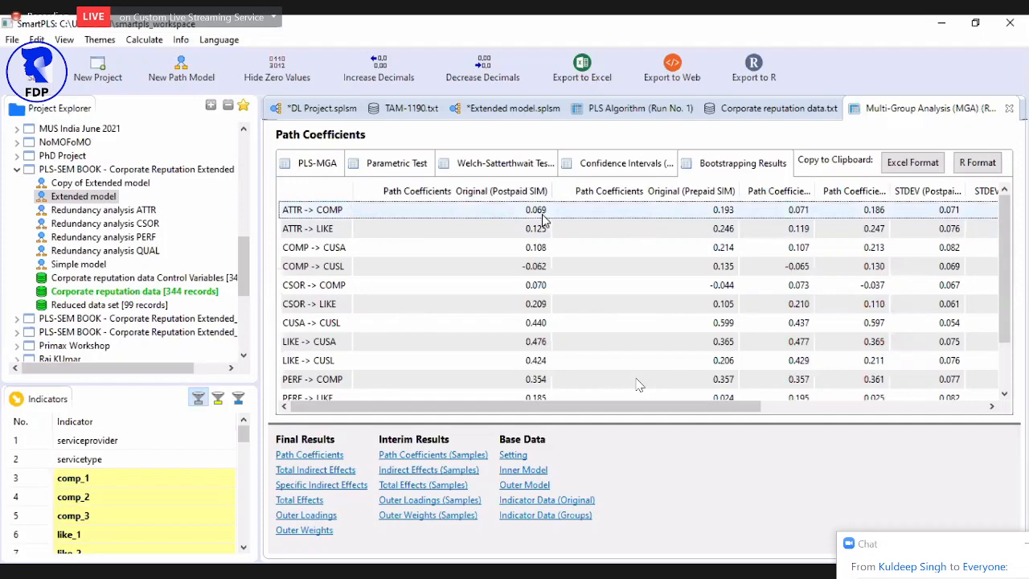
left_click(322, 166)
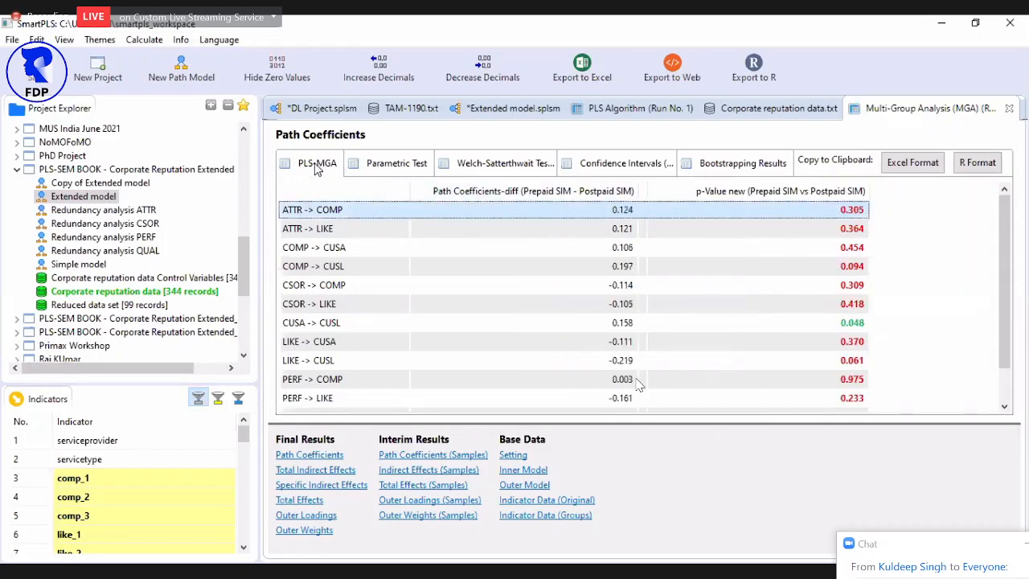
left_click(747, 168)
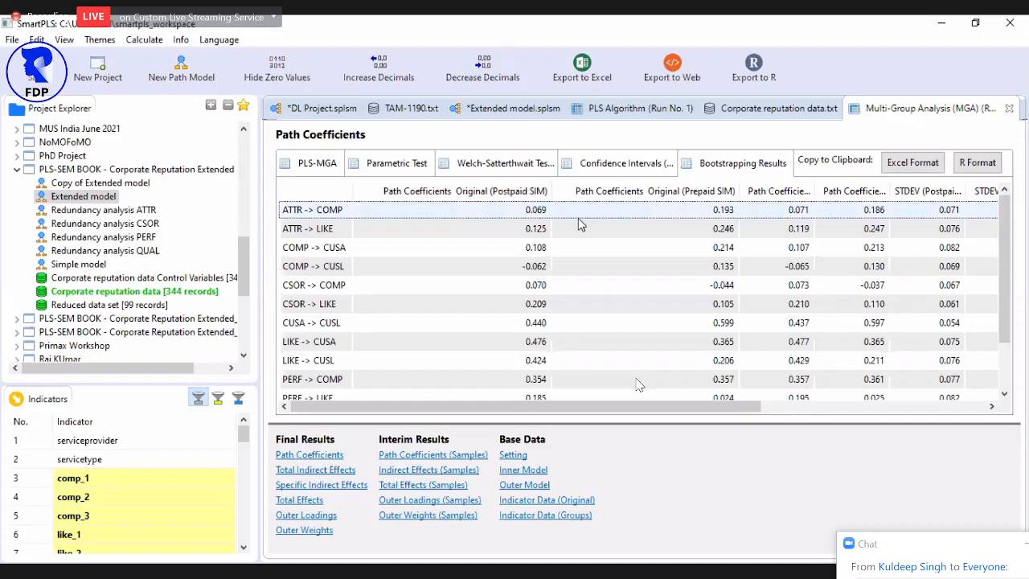
Step: Sort the PLS-MGA results by the new p-value in ascending order
left_click(309, 166)
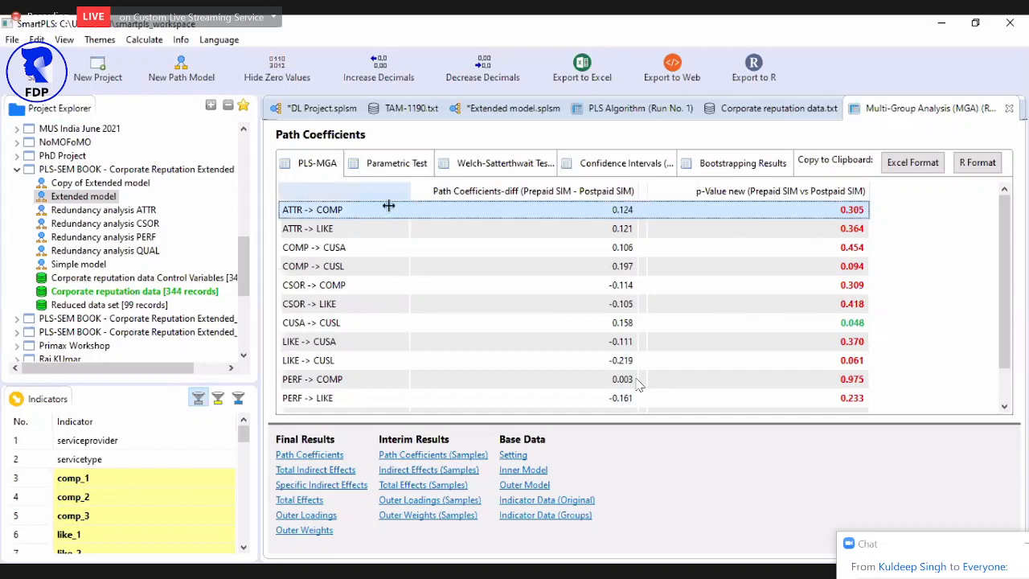
left_click(842, 193)
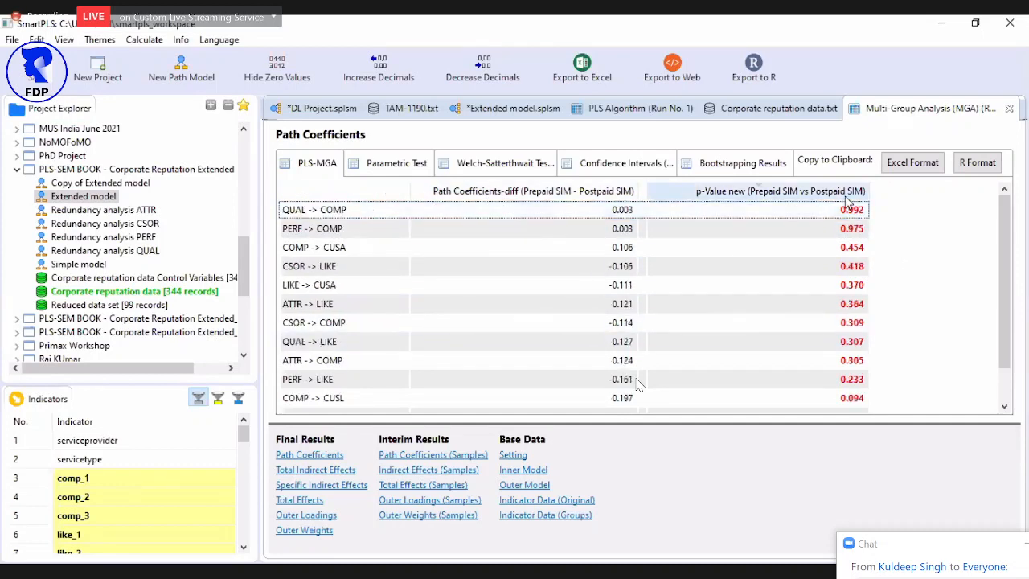
left_click(842, 193)
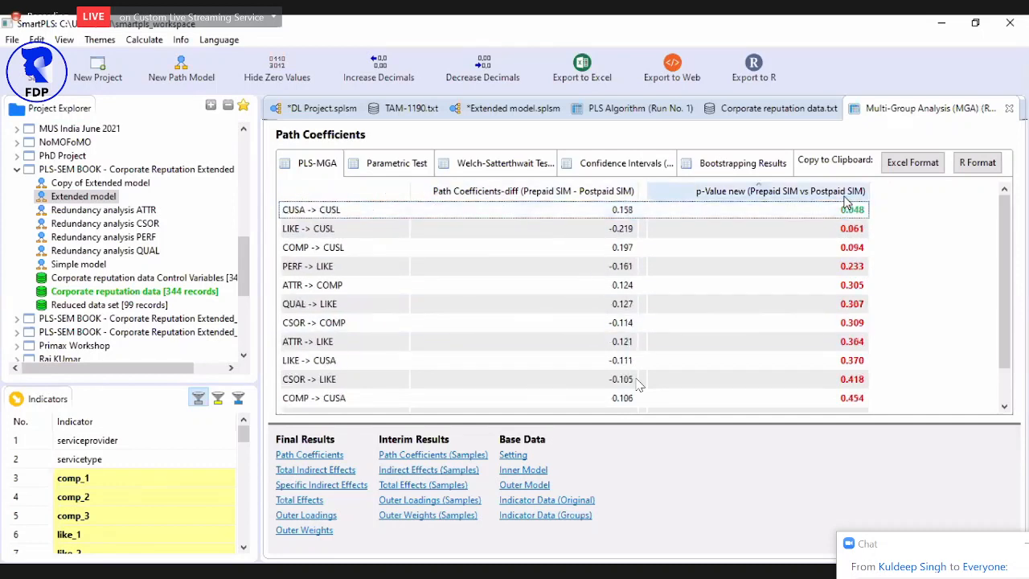
Step: Examine the path coefficient differences and new p-values of CUSA -> CUSL, LIKE -> CUSL and PERF -> LIKE in the PLS-MGA results
left_click(348, 213)
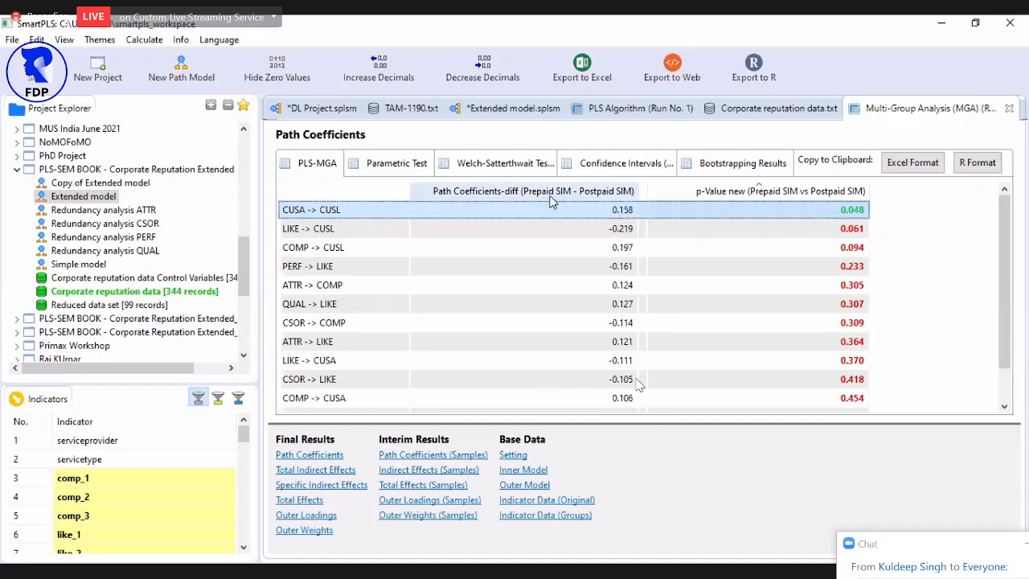
left_click(616, 229)
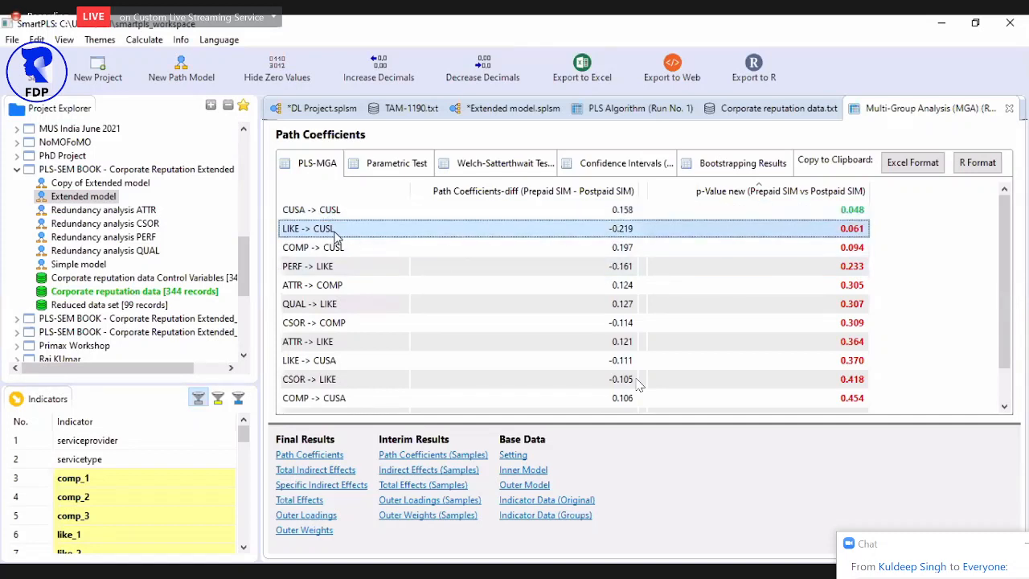
left_click(621, 212)
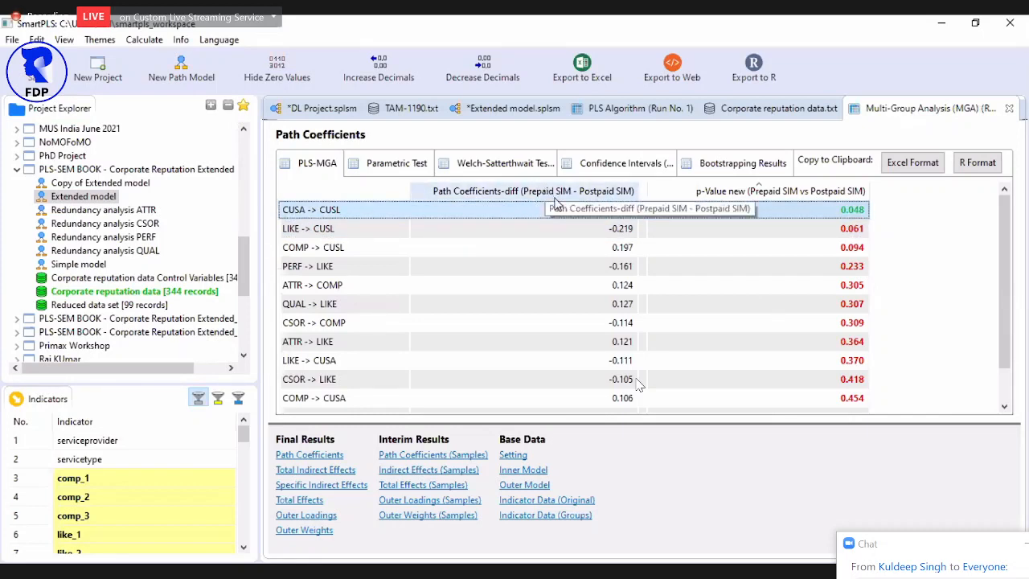
left_click(629, 231)
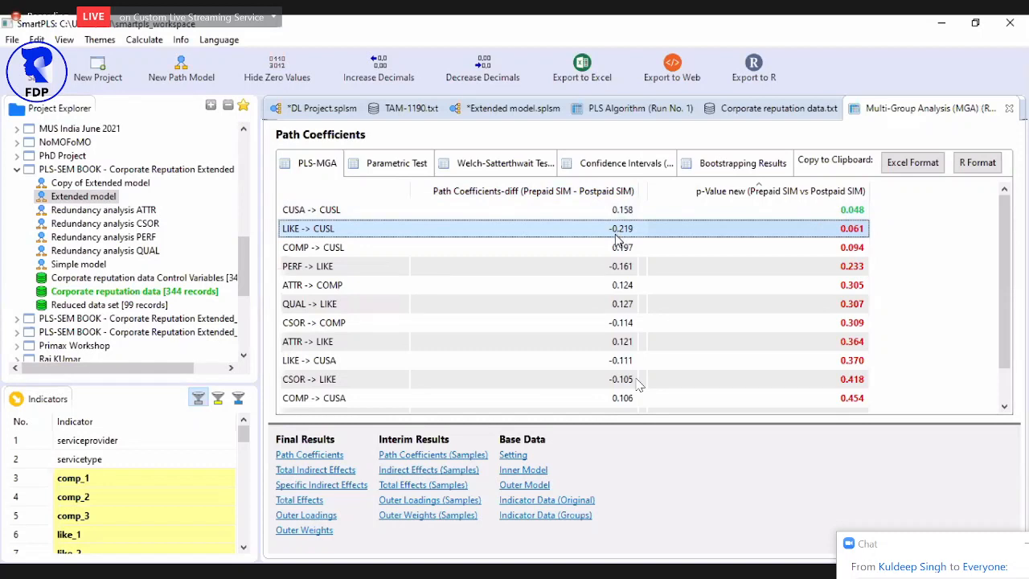
left_click(818, 215)
left_click(815, 228)
left_click(809, 210)
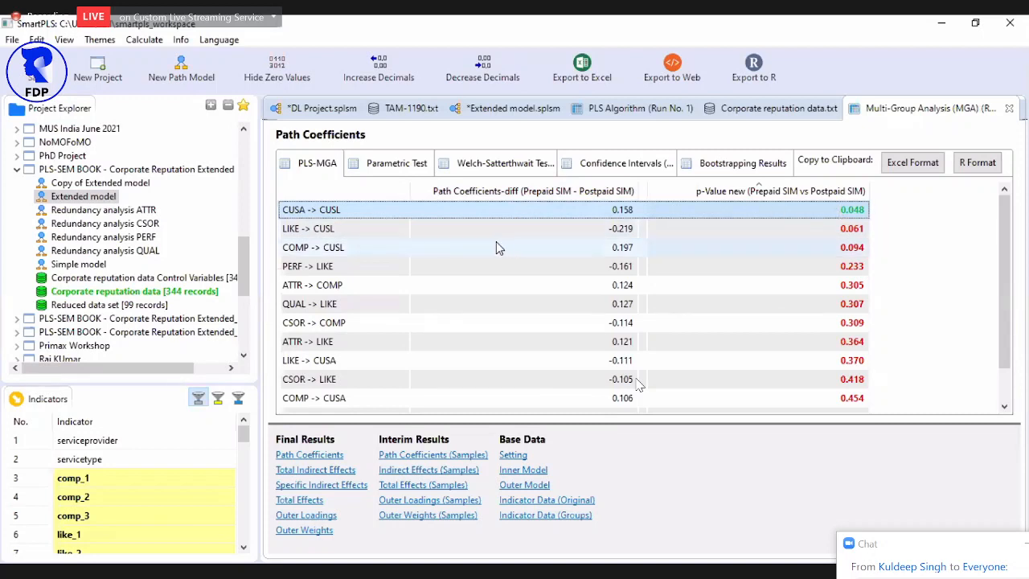
left_click(404, 231)
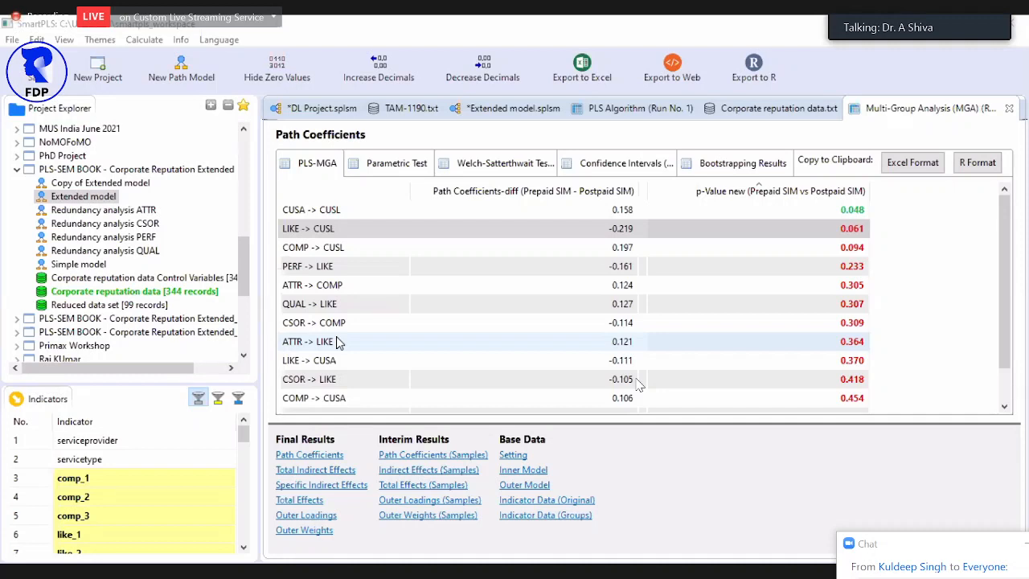
left_click(307, 269)
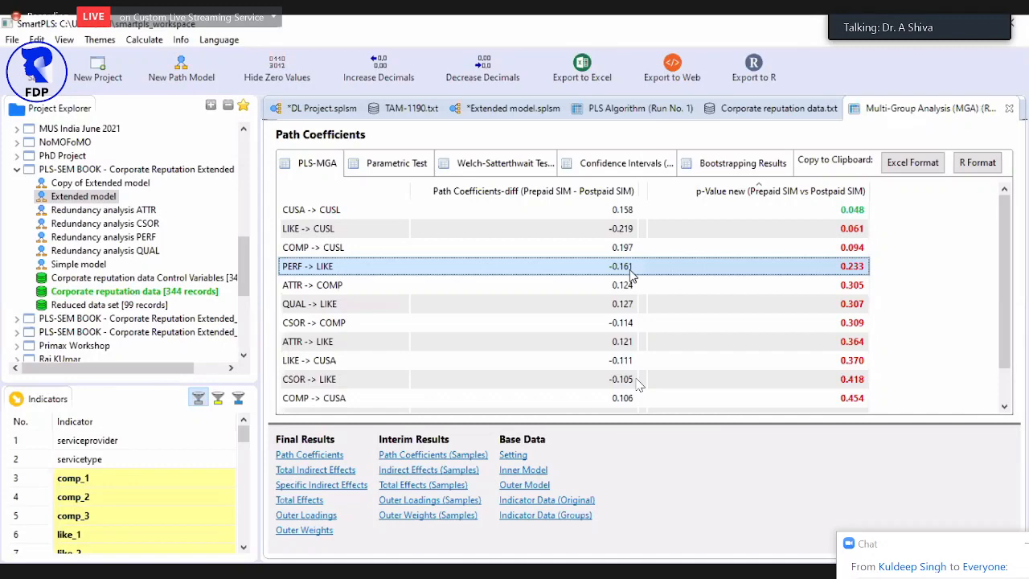
Step: Check the Extended model diagram and the SIM data groups against the analysis's bootstrapping and PLS-MGA results
left_click(526, 109)
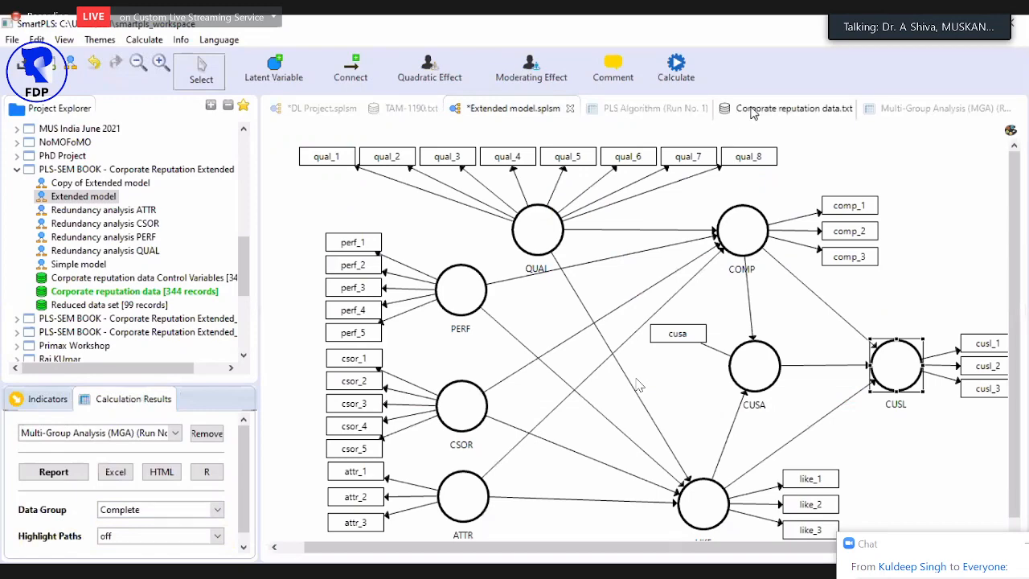
left_click(753, 110)
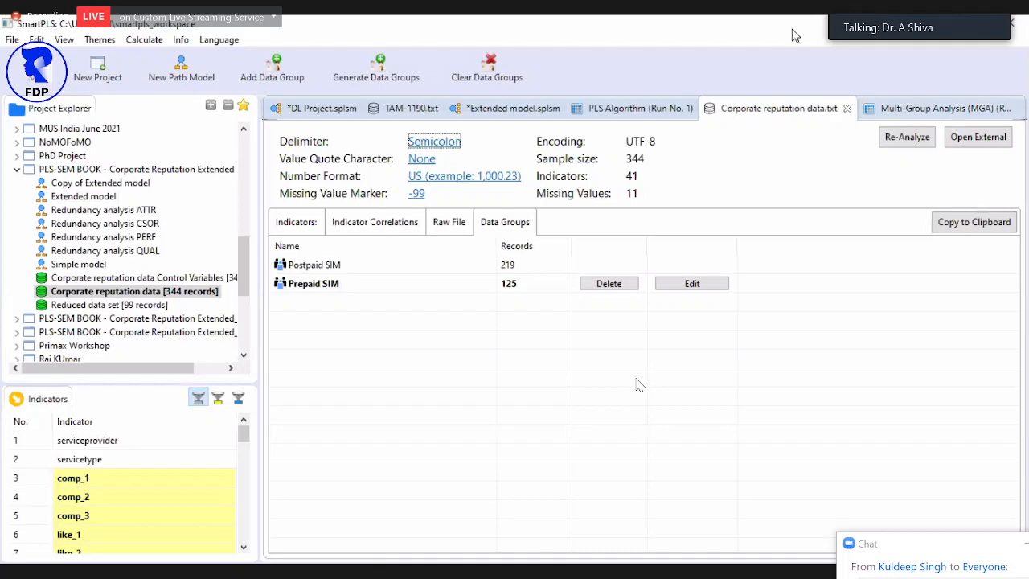
left_click(941, 109)
left_click(733, 164)
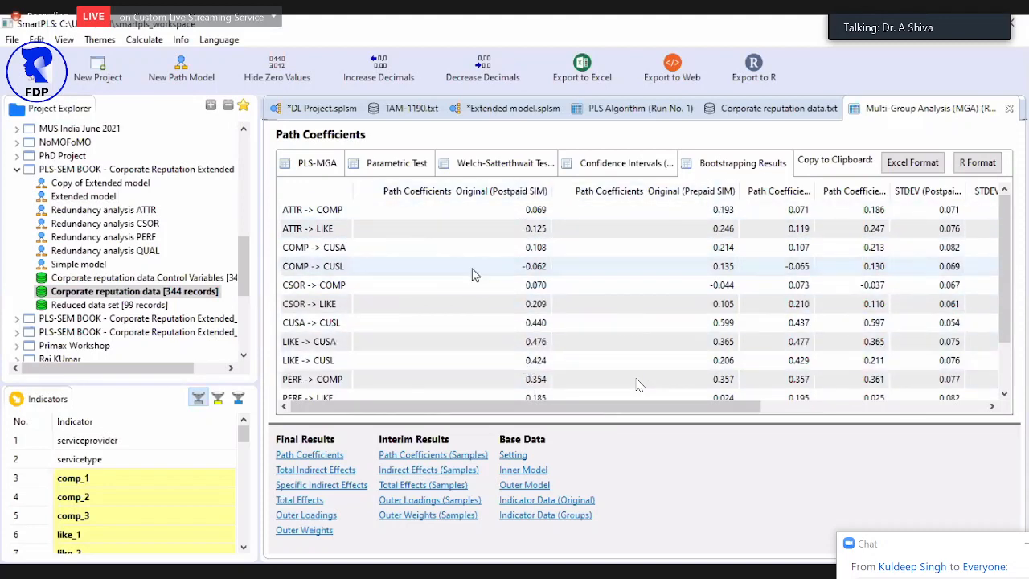
left_click(299, 163)
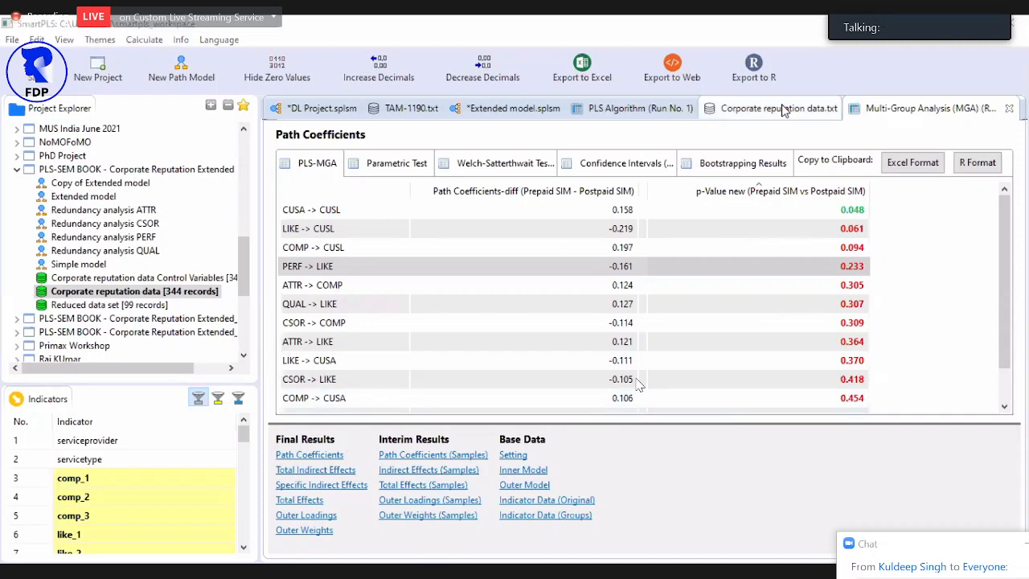
Step: Review the serviceprovider and servicetype indicators in the Corporate reputation data
left_click(748, 115)
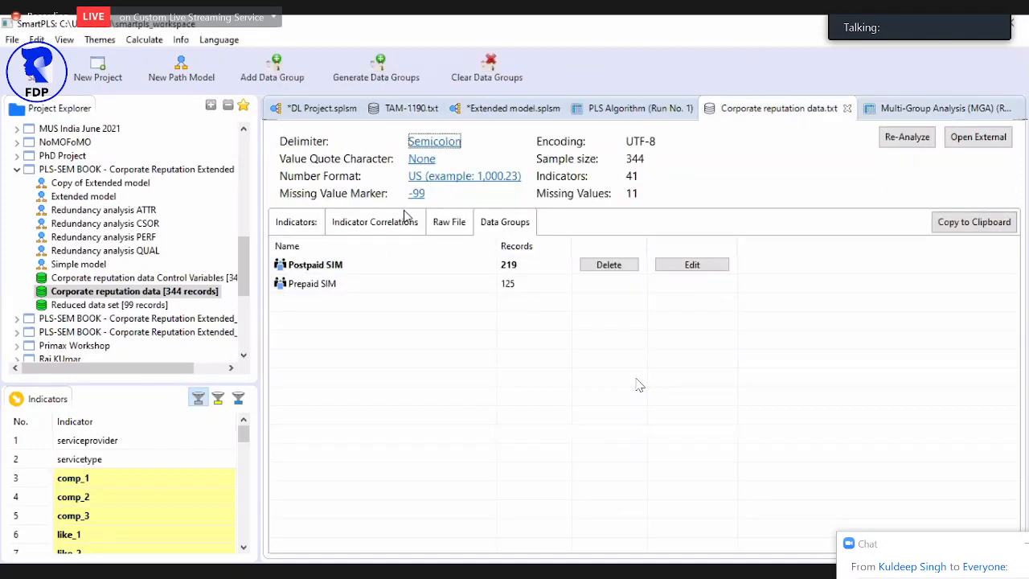
left_click(307, 222)
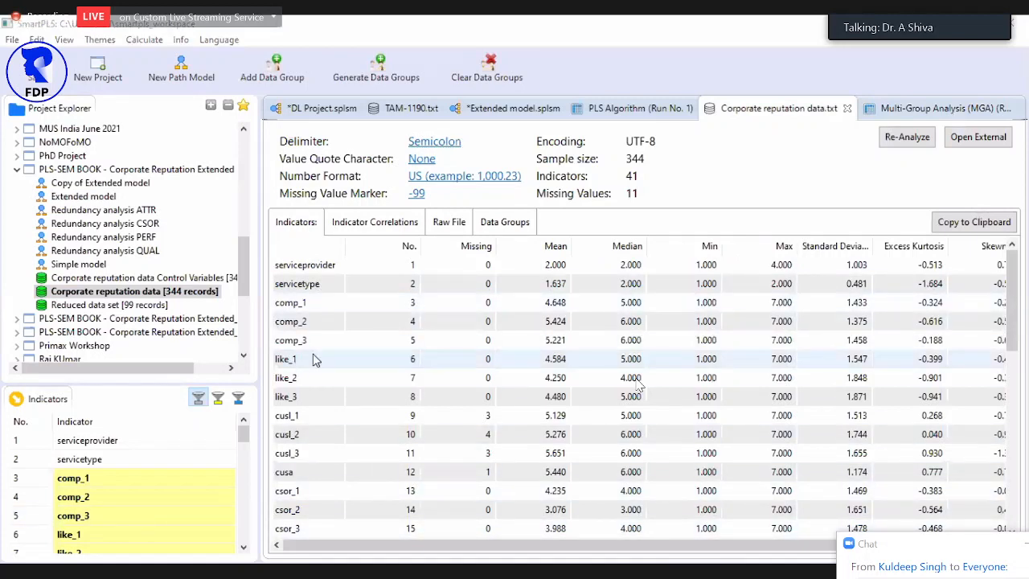
left_click(322, 273)
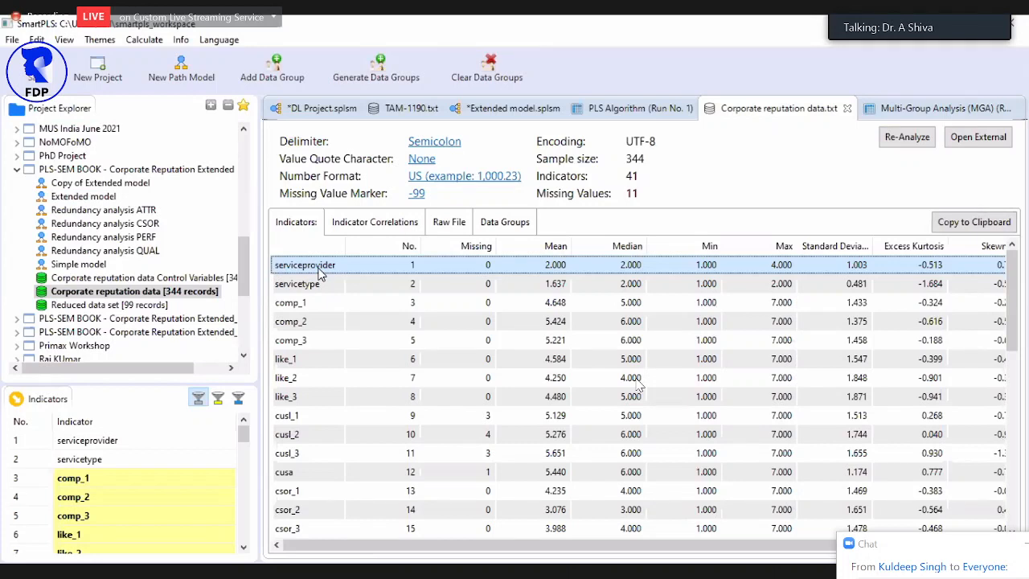
left_click(314, 287)
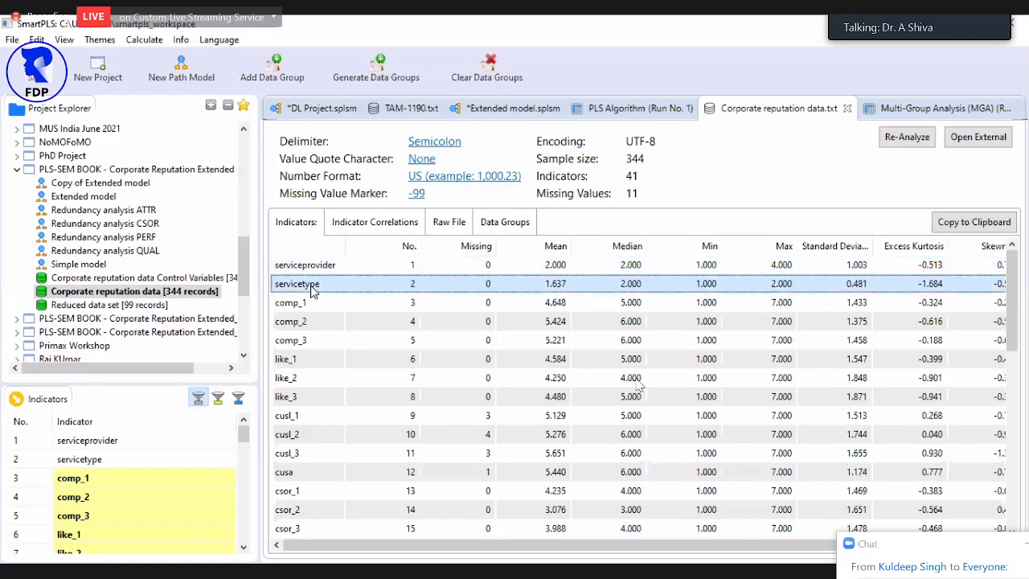
Step: View the configuration form for adding a single data group to the Corporate reputation data and close it without creating a group
left_click(325, 269)
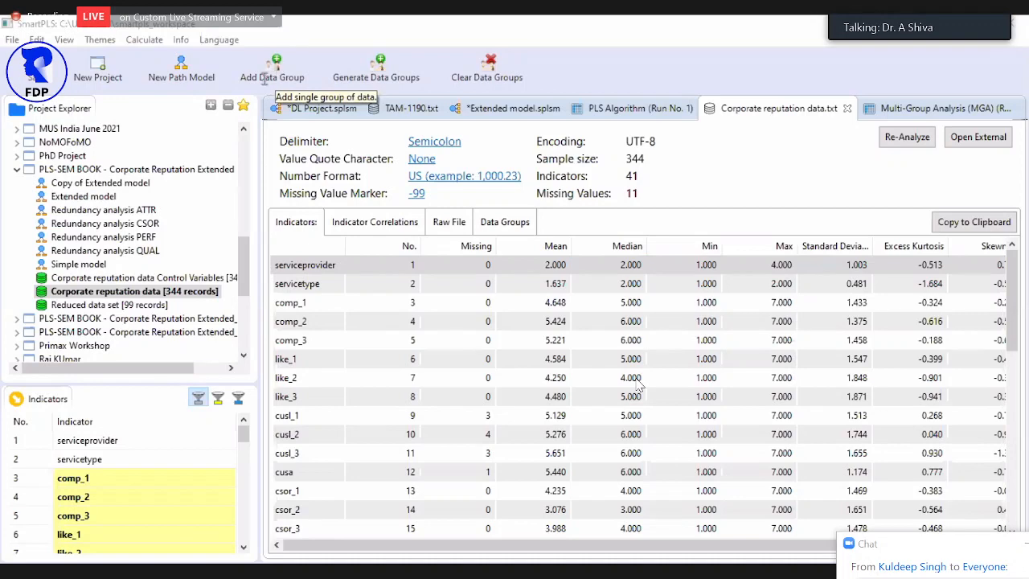
left_click(277, 67)
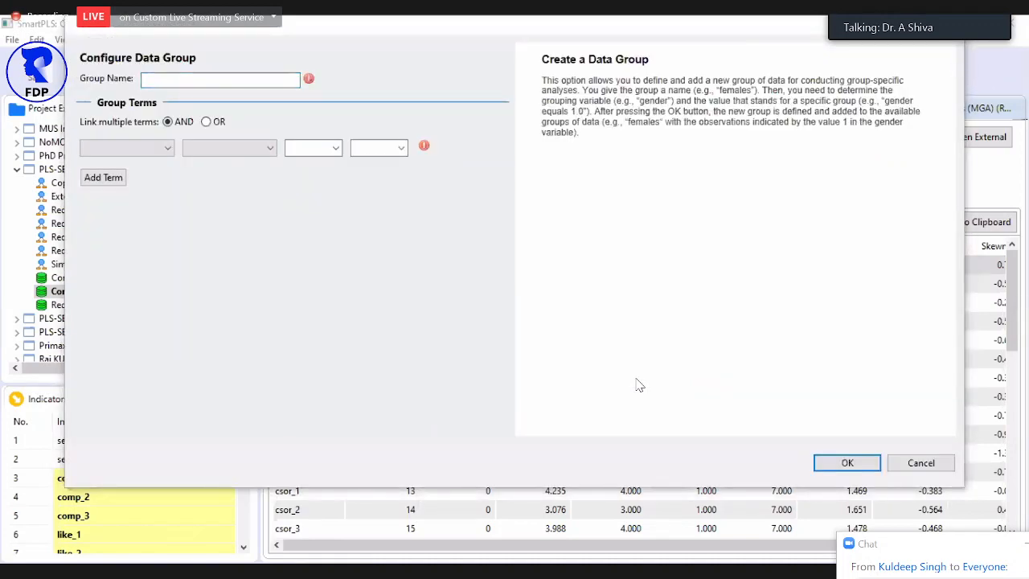
key("Escape")
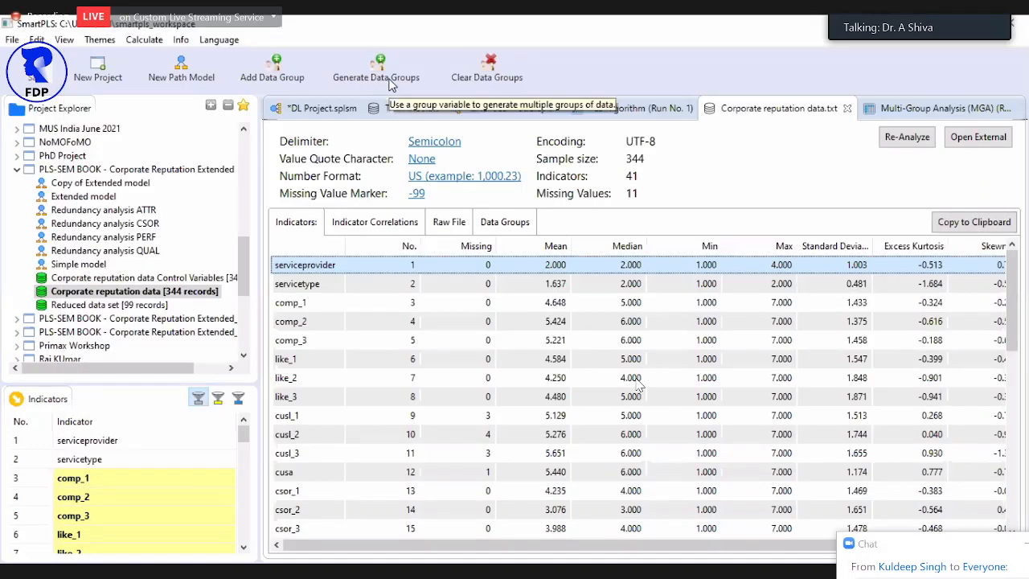
Step: Add a new data group to the Corporate reputation data and name it Service Provider
left_click(275, 71)
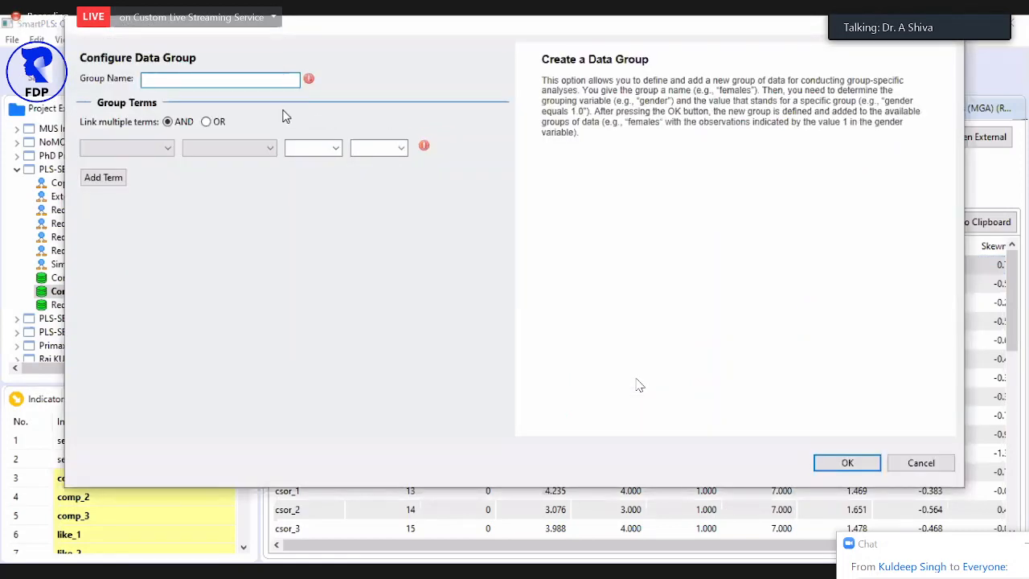
type("Service")
key("BackSpace")
key("BackSpace")
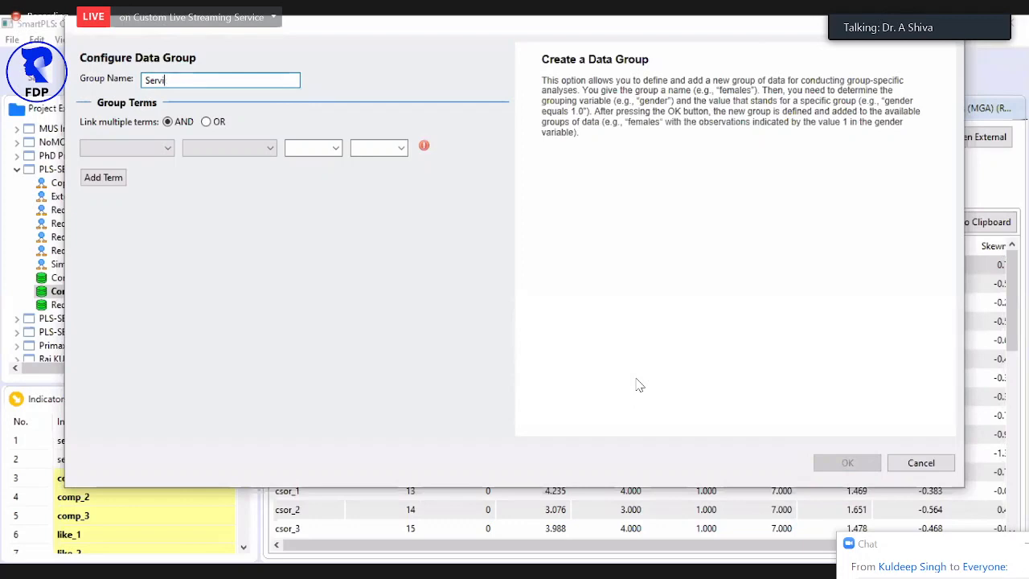
type("ve Provider")
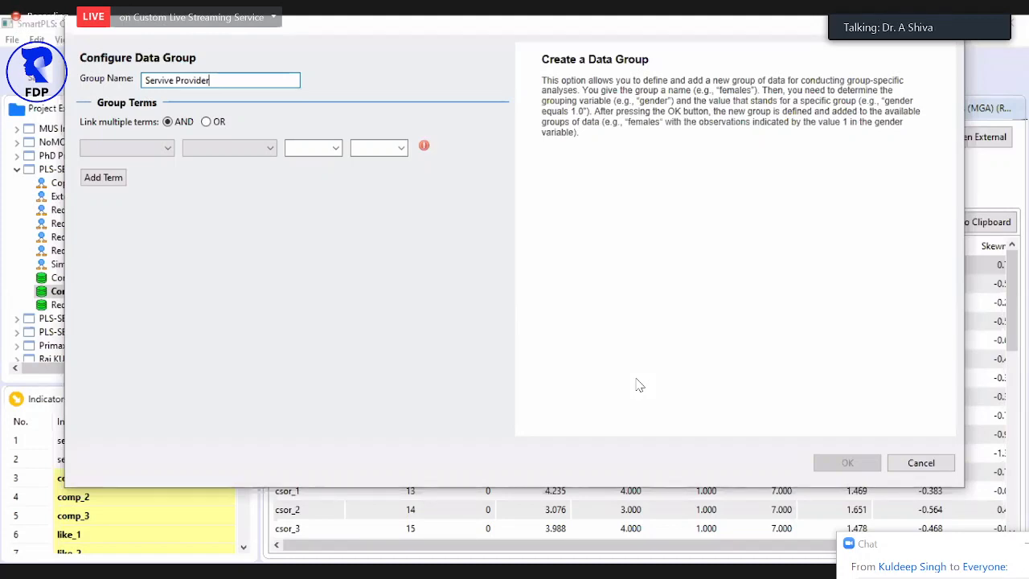
left_click(173, 81)
key("BackSpace")
type("c")
Step: Define the group's term as serviceprovider is lower than 3.0
left_click(168, 150)
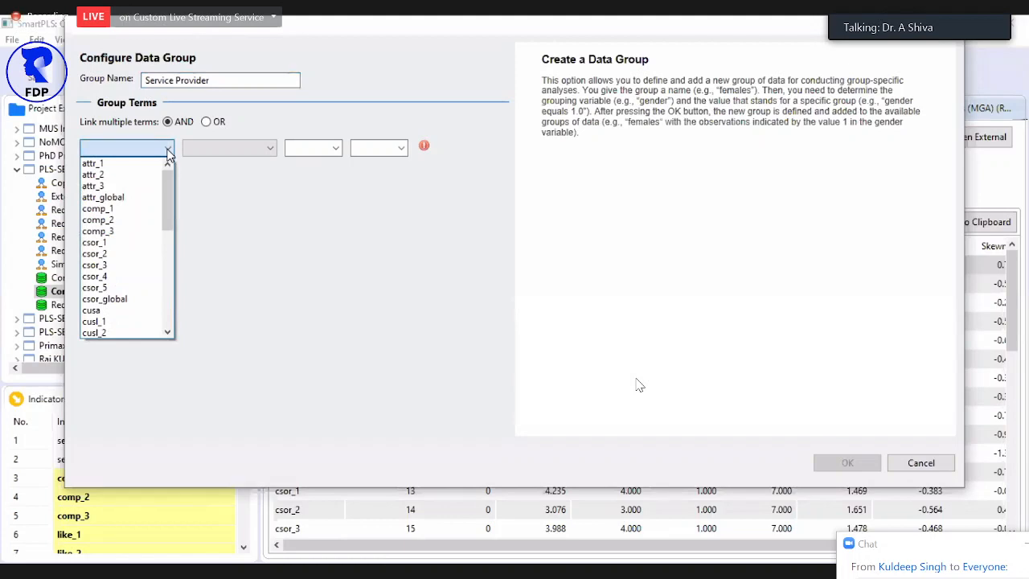
left_click_drag(166, 188, 167, 292)
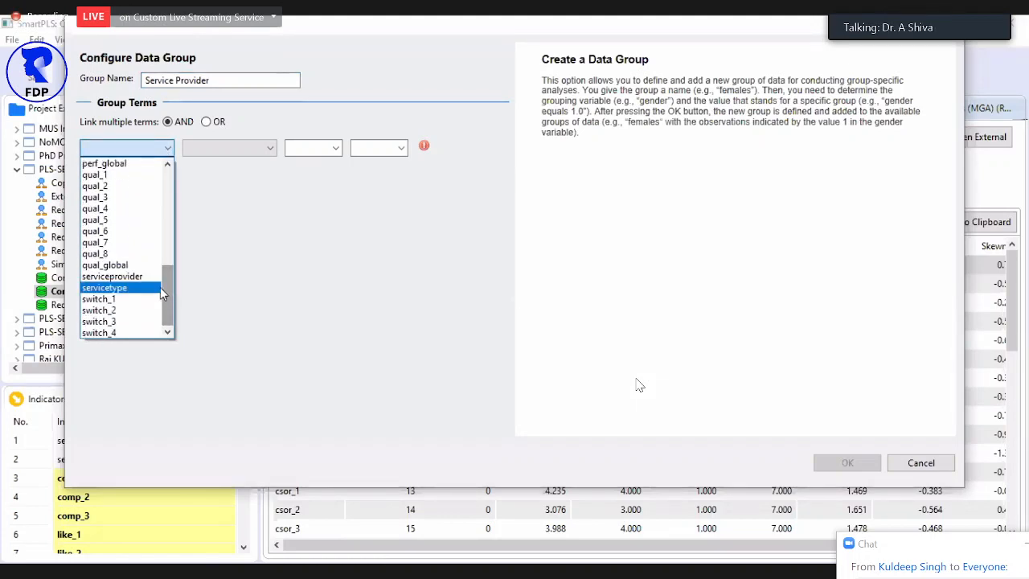
left_click(151, 278)
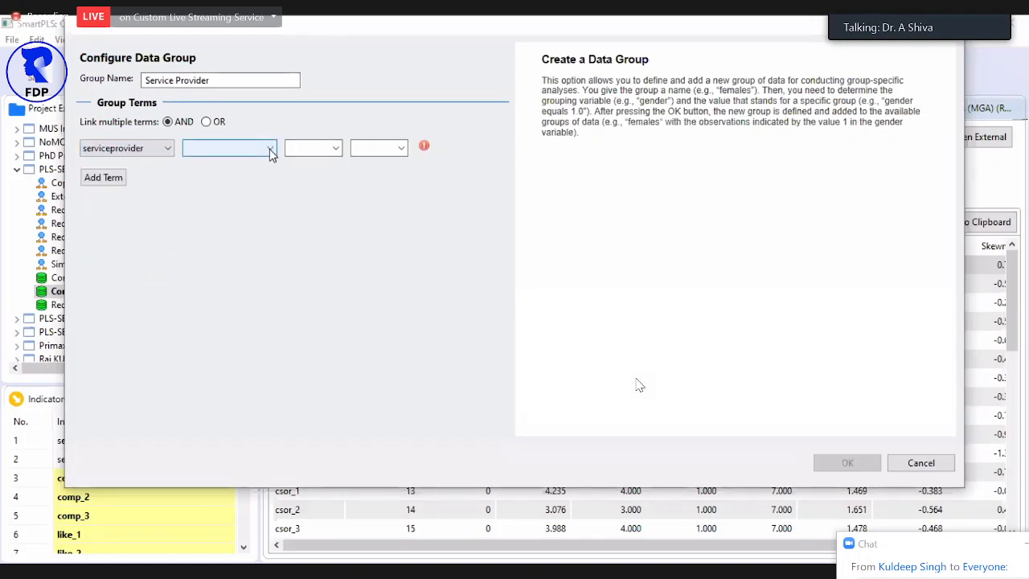
left_click(270, 151)
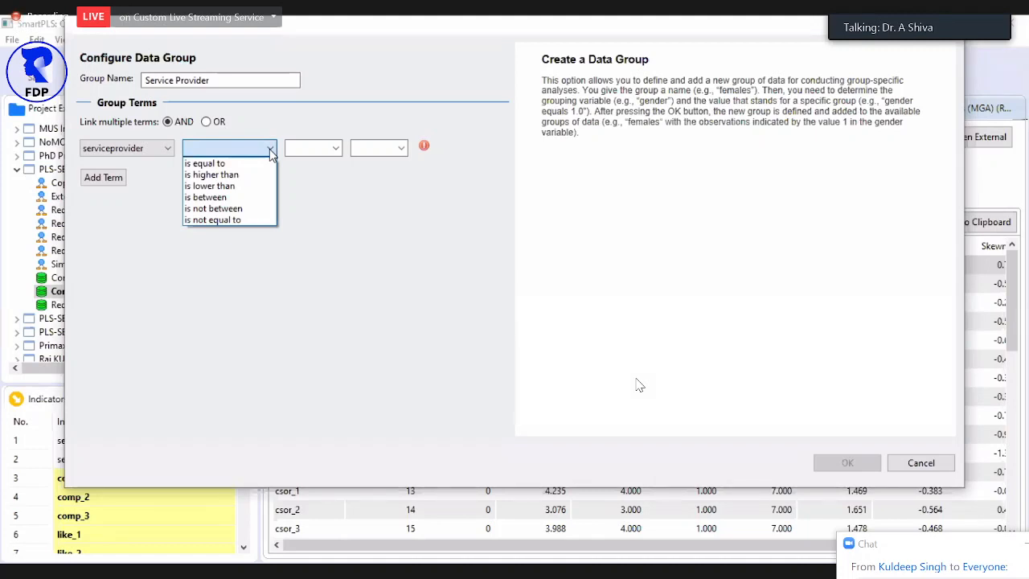
left_click(222, 186)
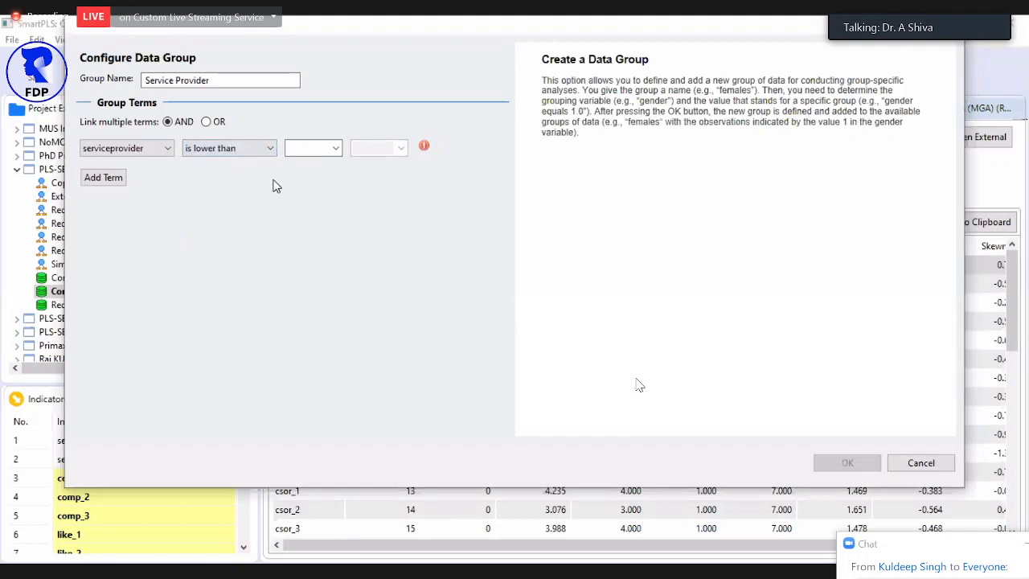
left_click(335, 148)
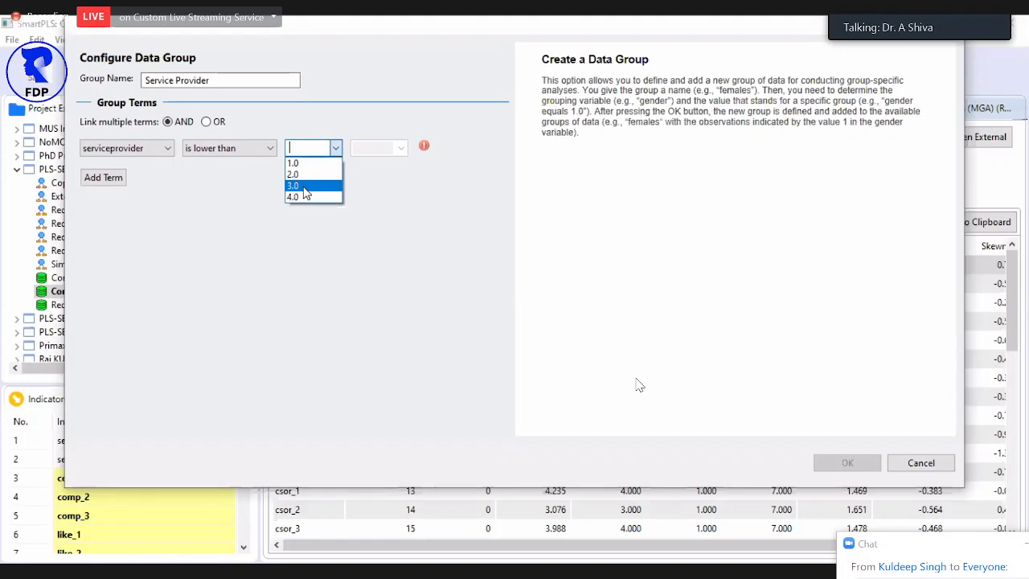
left_click(271, 157)
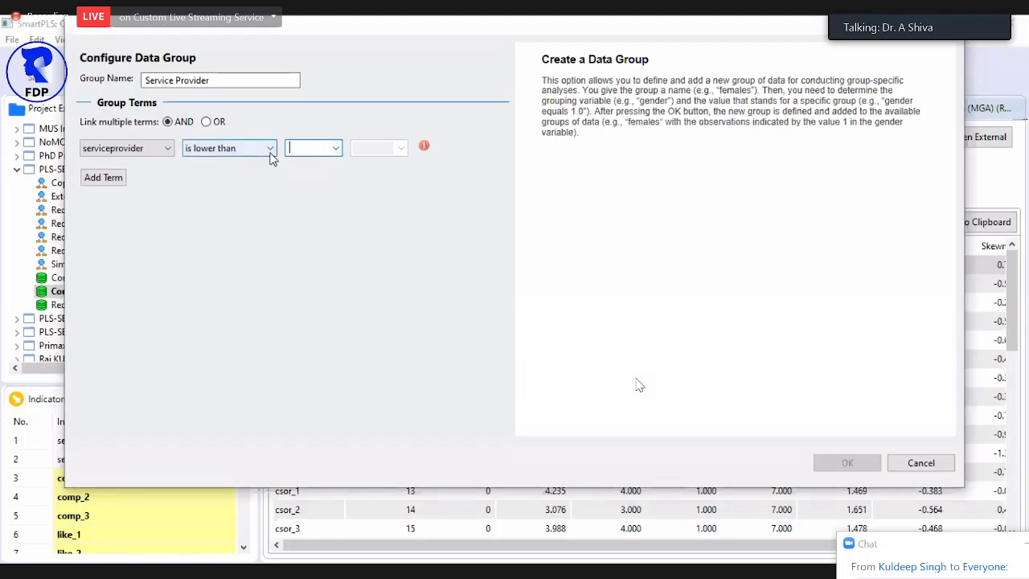
left_click(270, 153)
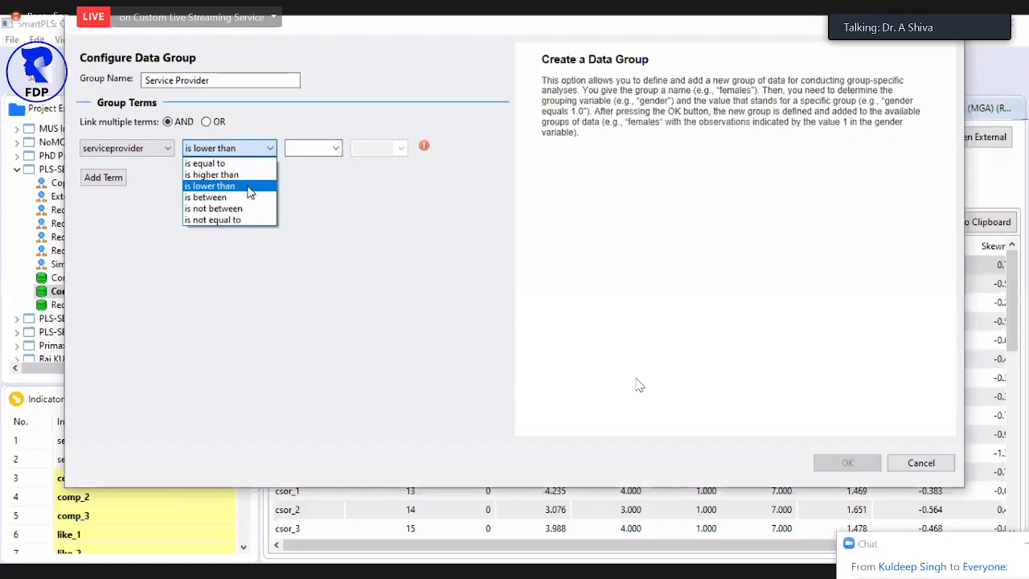
left_click(261, 186)
left_click(337, 148)
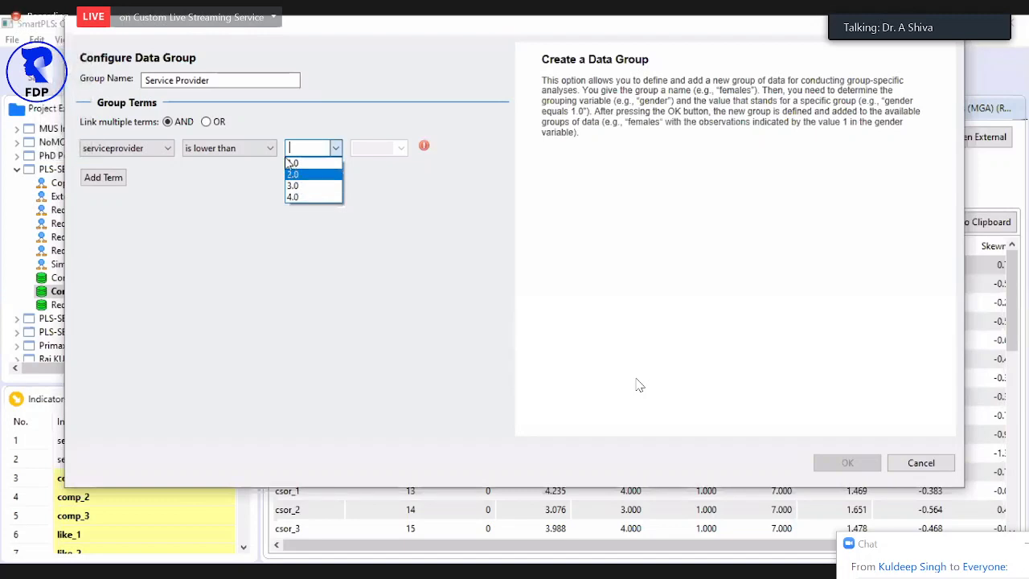
left_click(297, 185)
Step: Extend the group's name to Service Provider National, create the group and show the data groups list
left_click(212, 80)
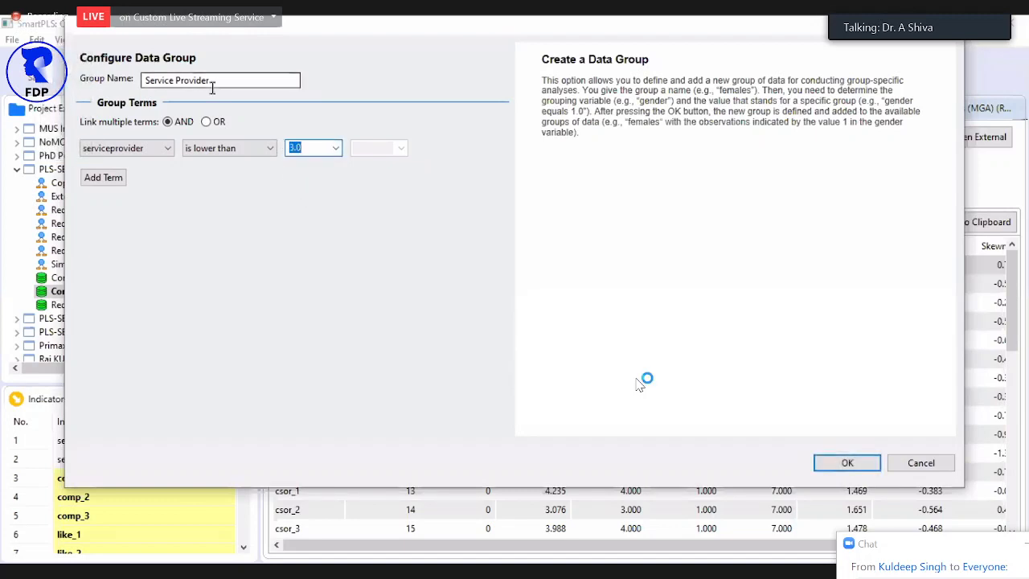
type("Na")
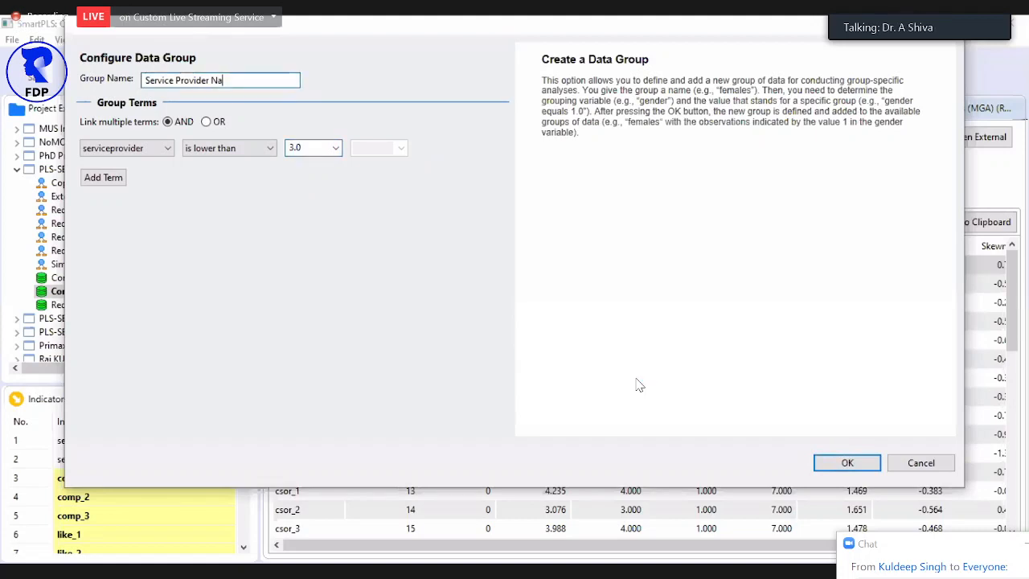
type("tional")
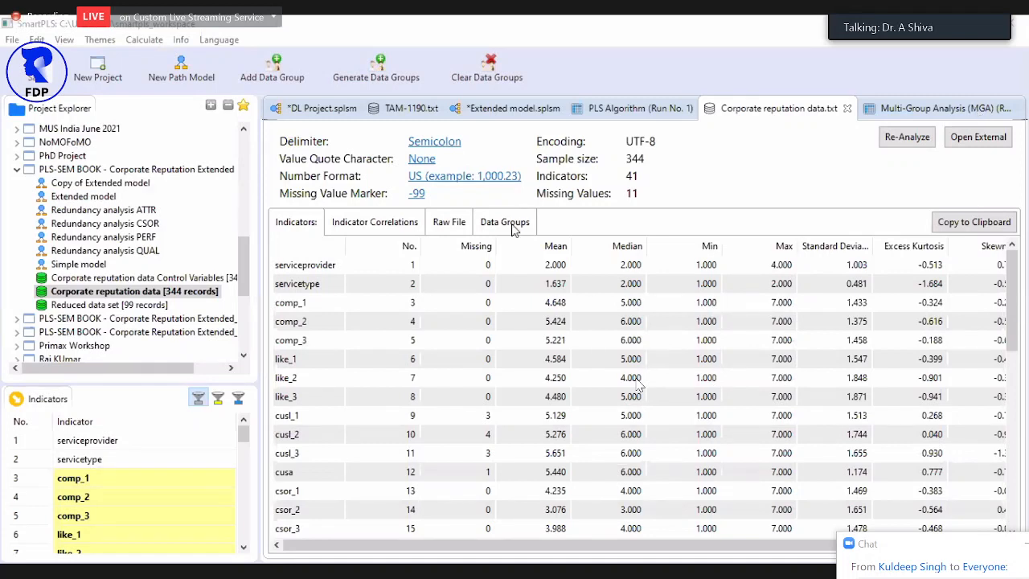
left_click(514, 230)
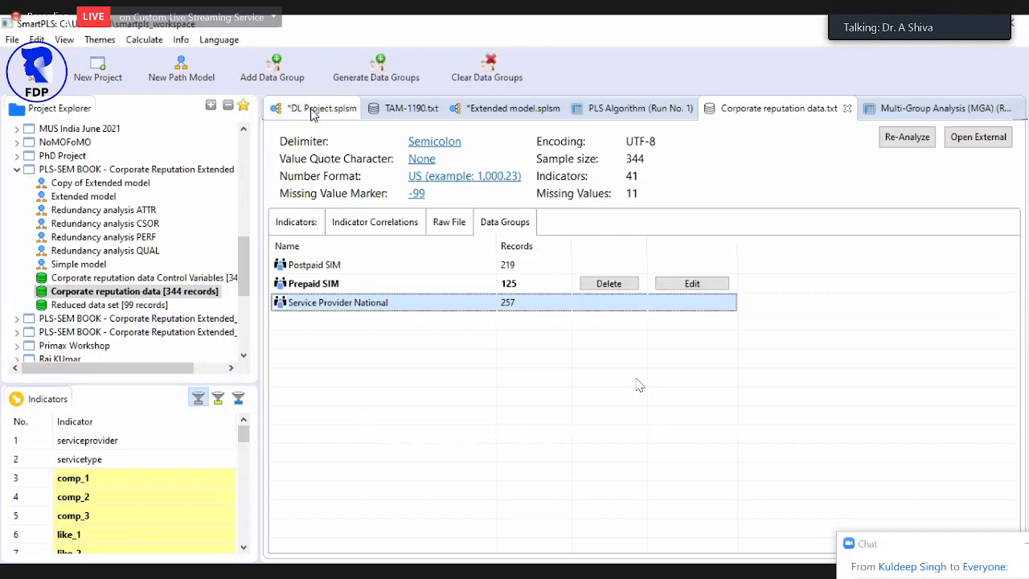
Step: Add another data group to the Corporate reputation data and name it Service Provider International
left_click(277, 62)
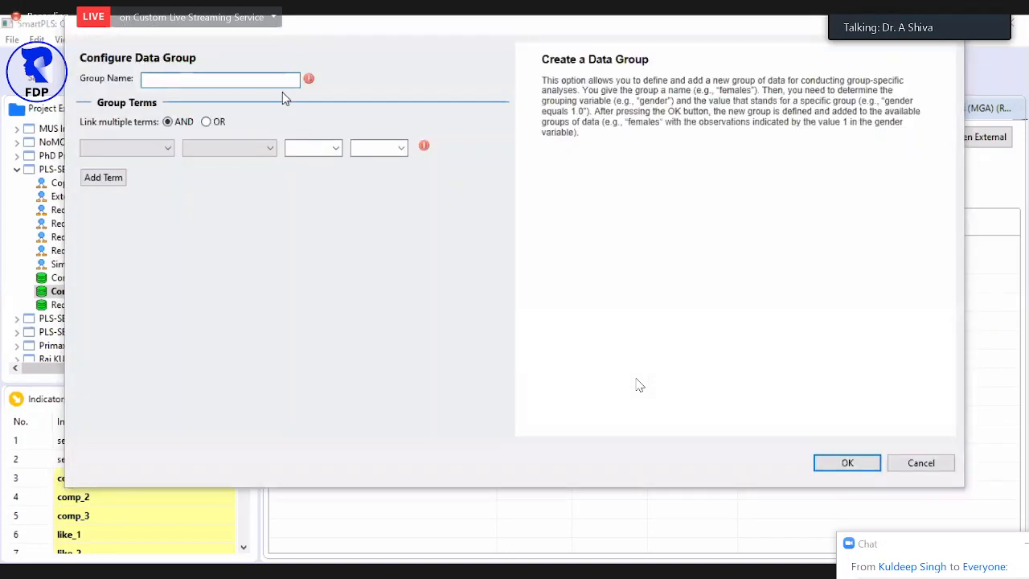
left_click(273, 80)
type("Serv")
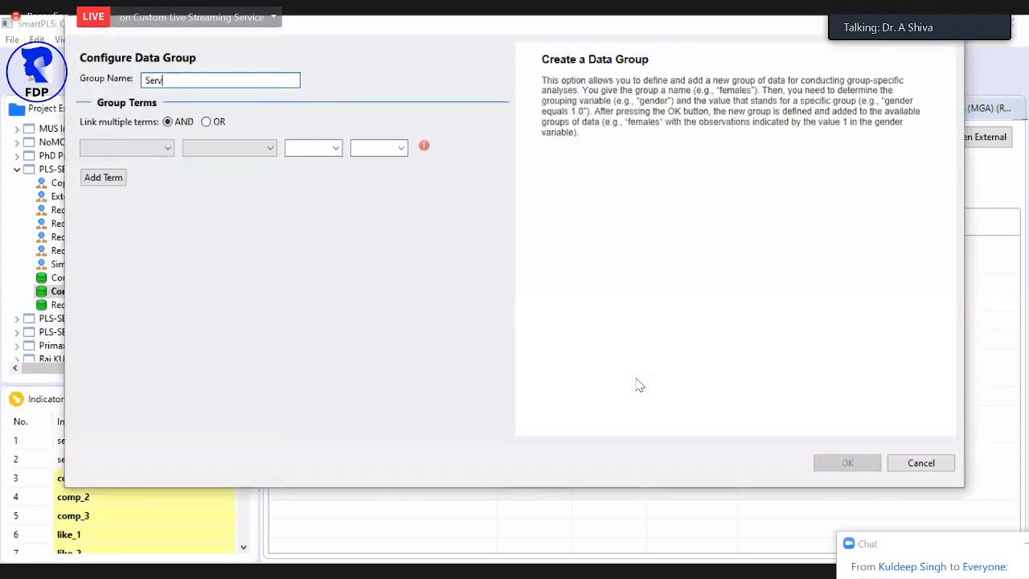
type("ice Provi")
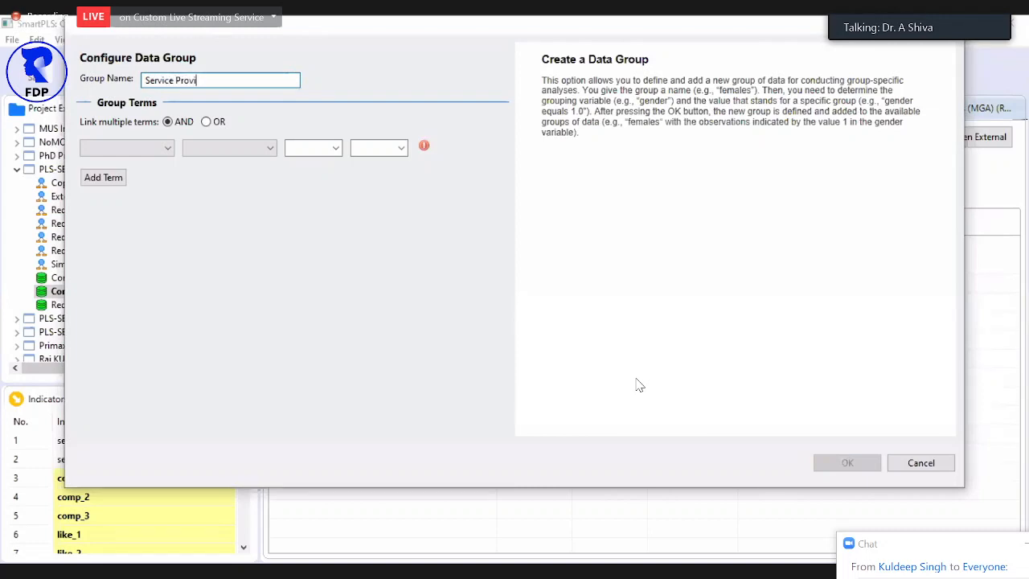
type("der International")
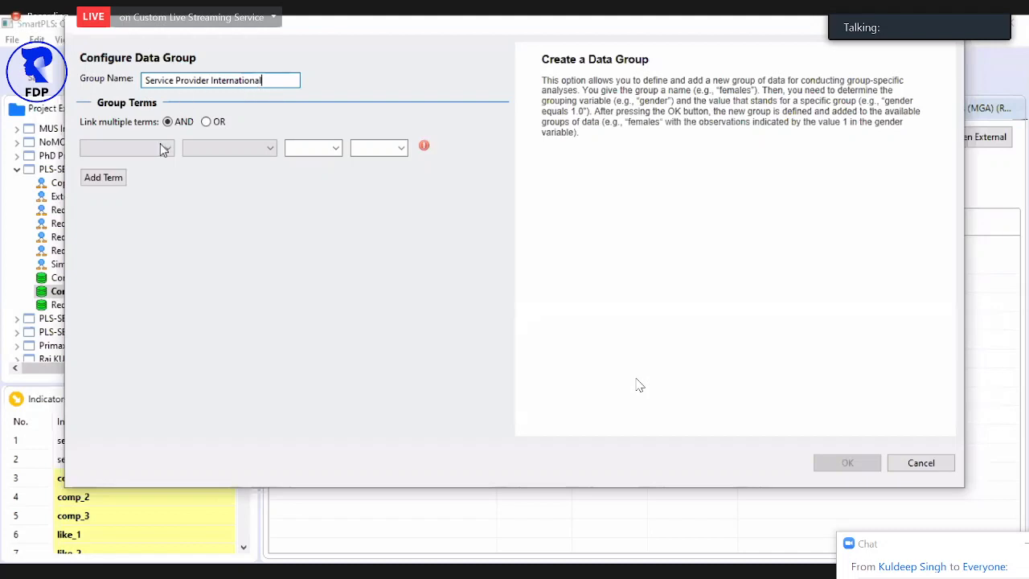
Step: Define the International group's term as serviceprovider is higher than 2.0 and create the group
left_click(168, 150)
left_click_drag(169, 192, 171, 296)
left_click(112, 276)
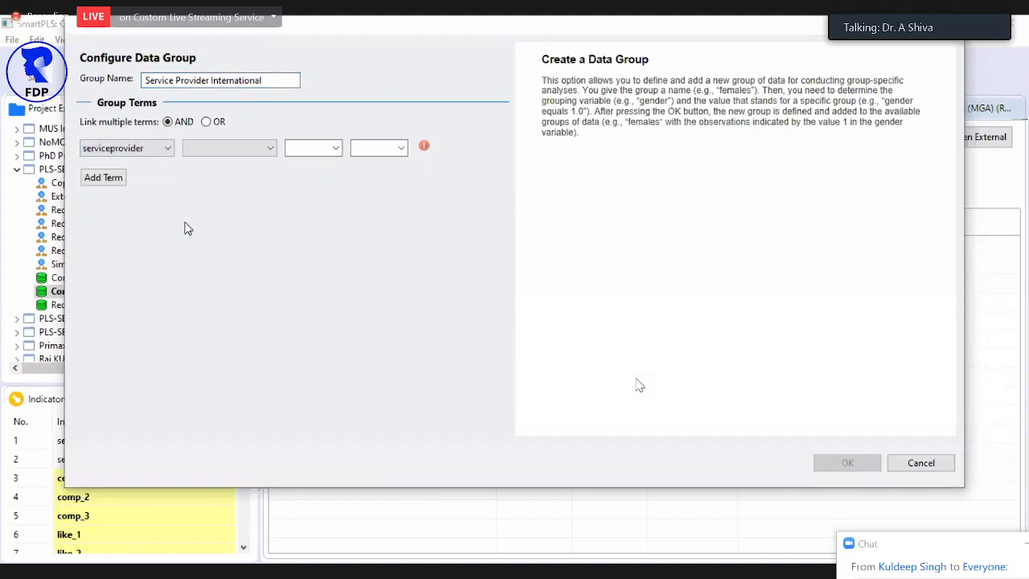
left_click(247, 153)
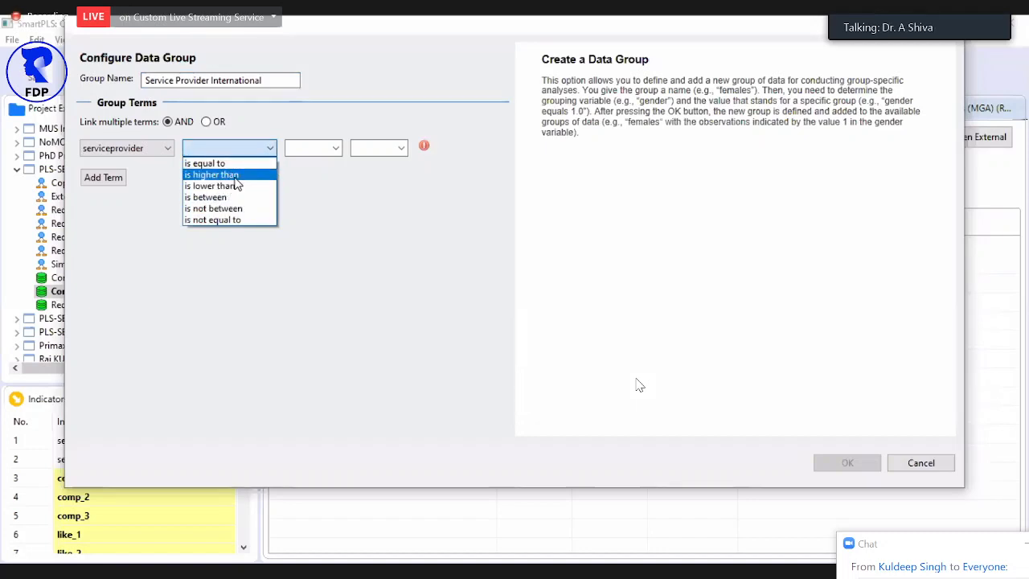
left_click(237, 175)
left_click(318, 148)
left_click(337, 150)
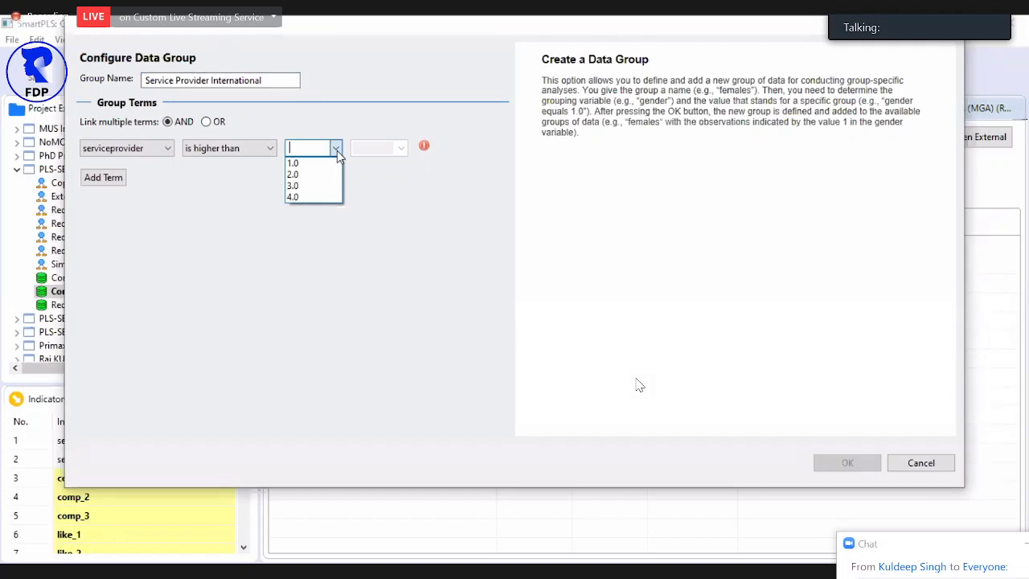
left_click(301, 175)
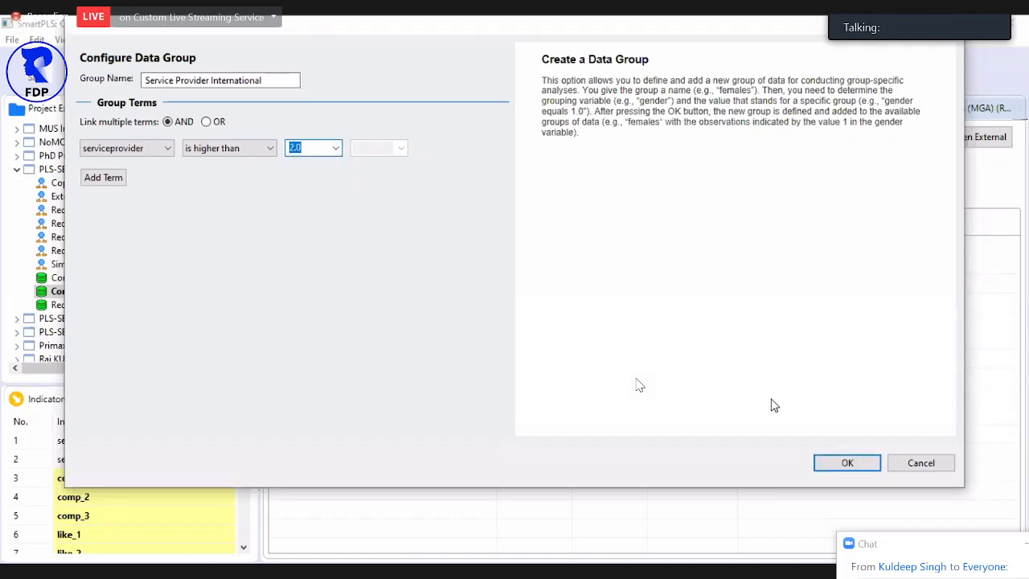
left_click(844, 460)
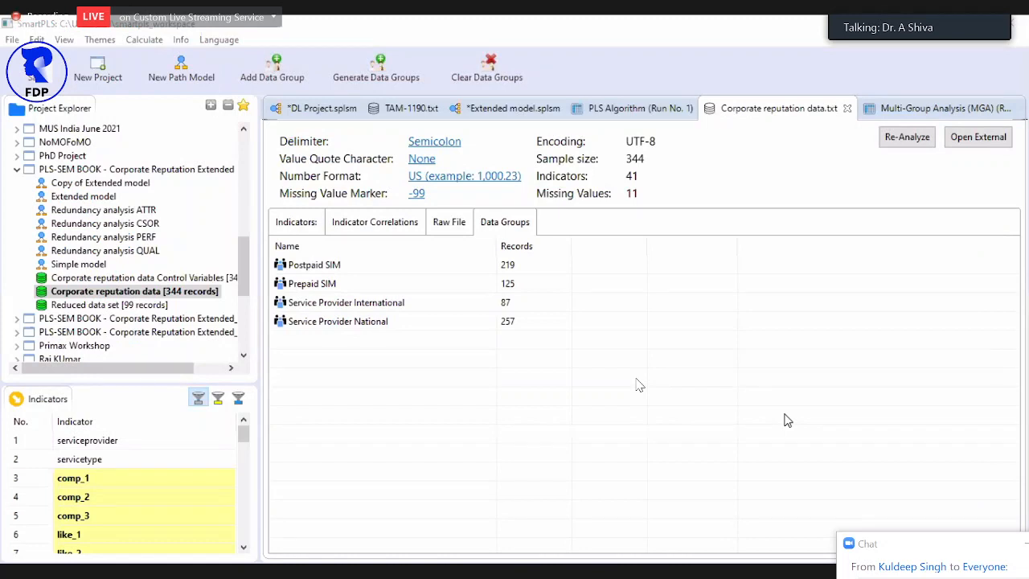
Step: Compare the record counts of the Service Provider National and Service Provider International groups
mouse_move(474, 324)
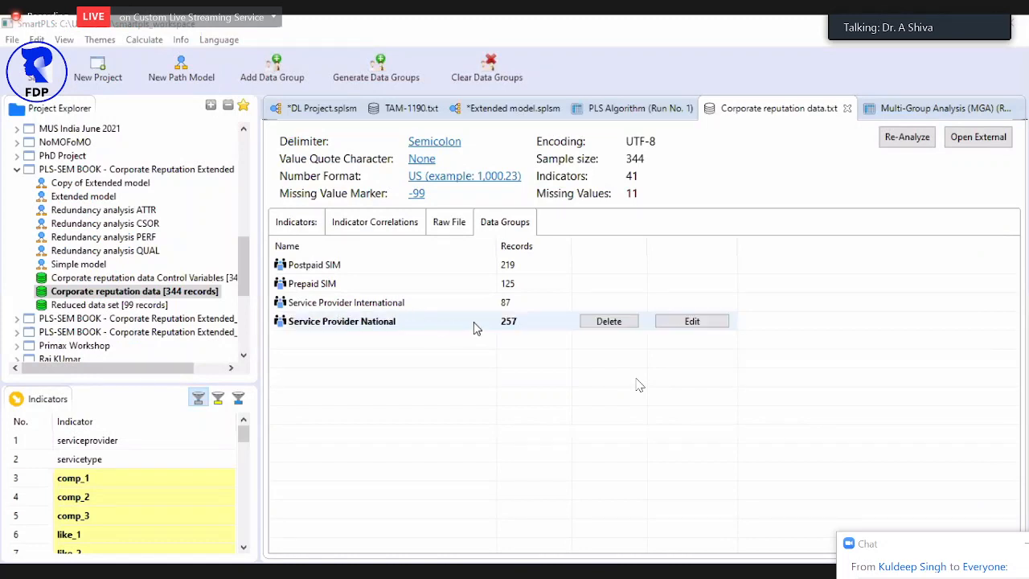
left_click(368, 326)
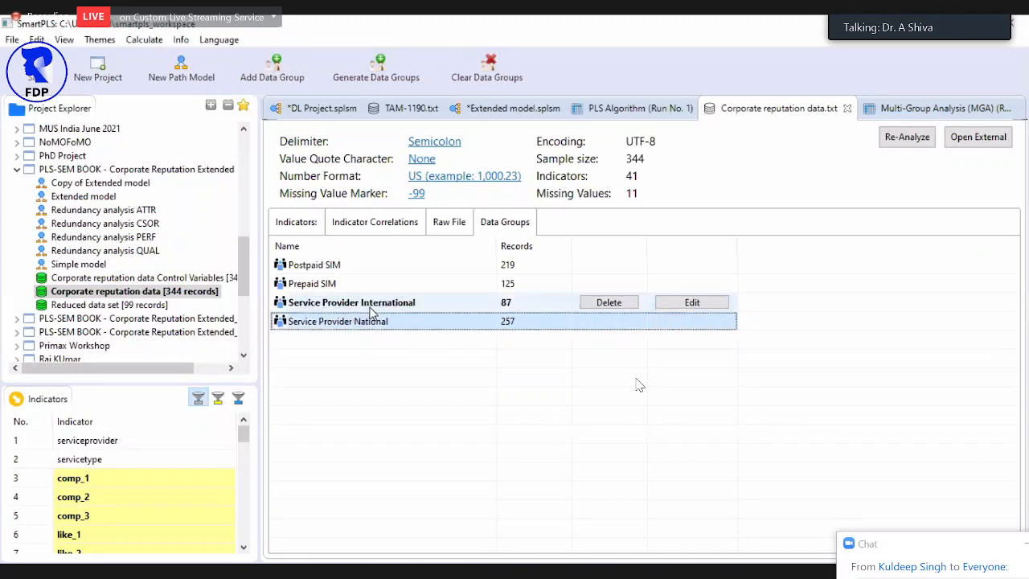
left_click(371, 307)
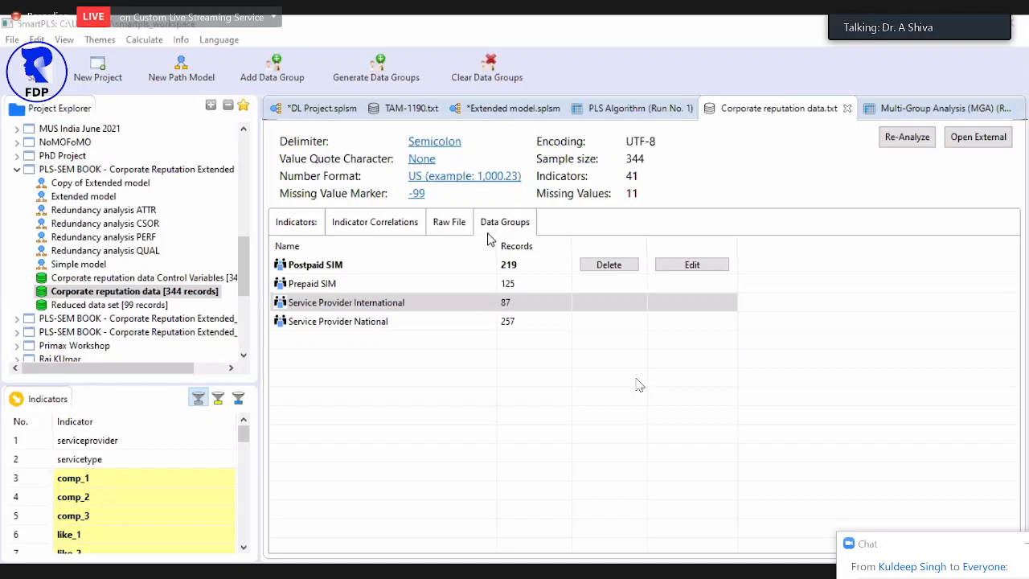
left_click(500, 323)
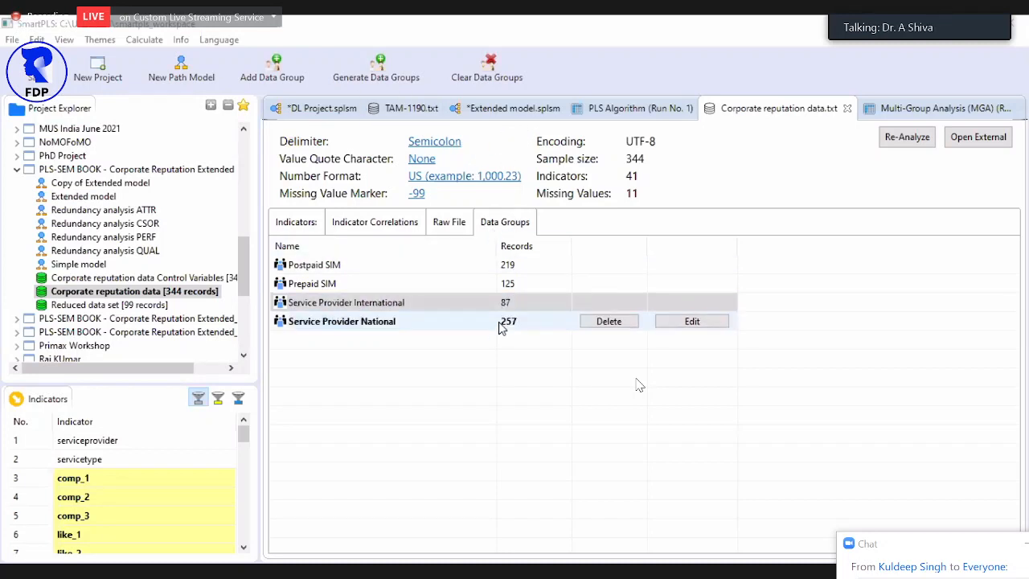
left_click(496, 304)
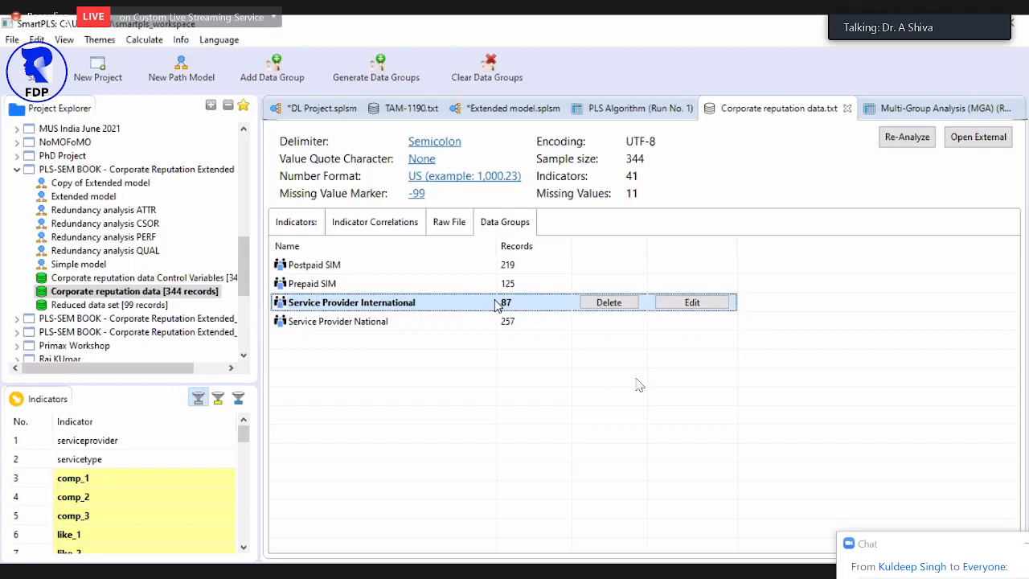
Step: Set up a Multi-Group Analysis of the Extended model with only Service Provider National in Groups A and Service Provider International in Groups B
left_click(512, 107)
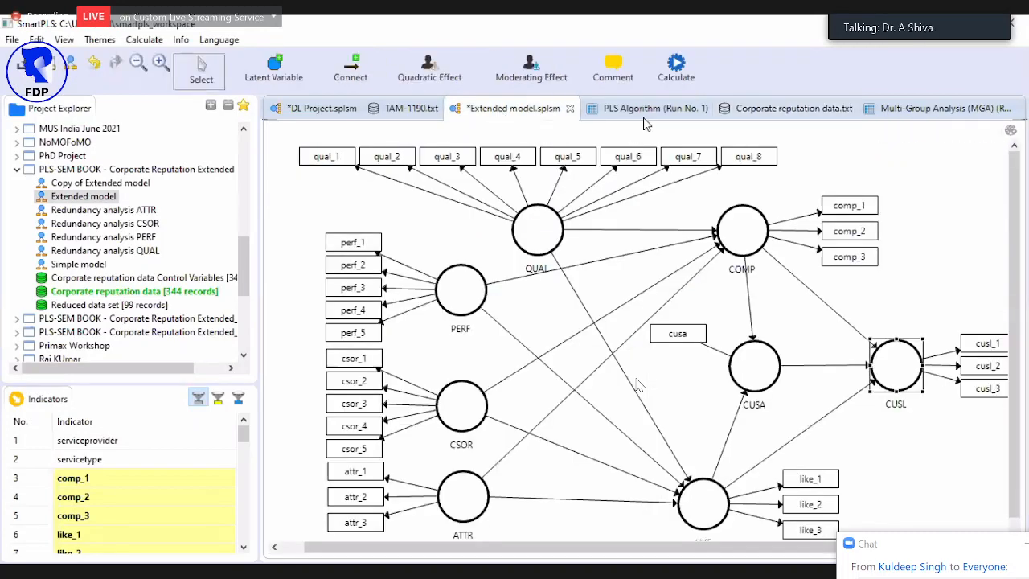
left_click(680, 68)
left_click(770, 205)
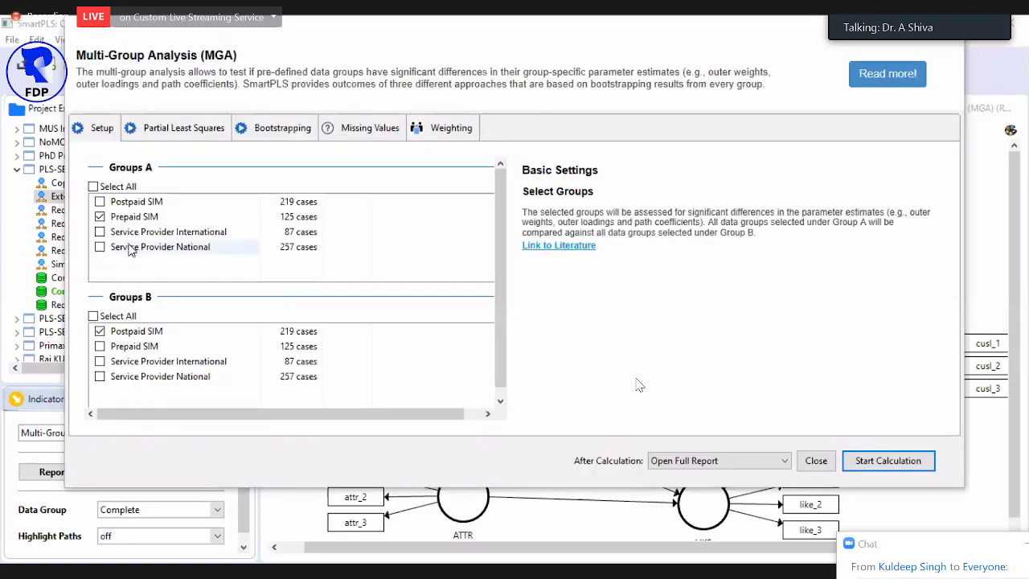
left_click(100, 332)
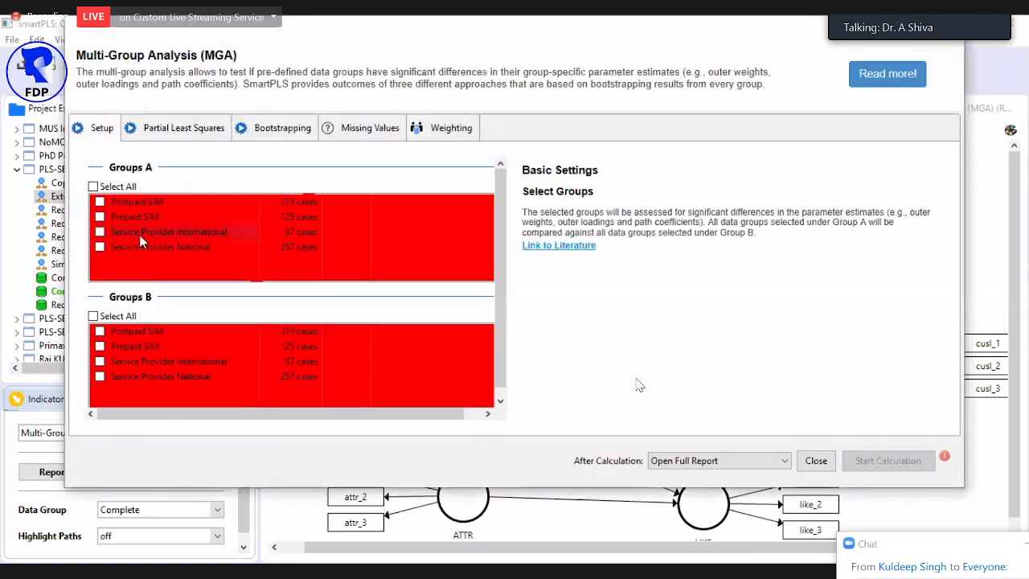
left_click(99, 247)
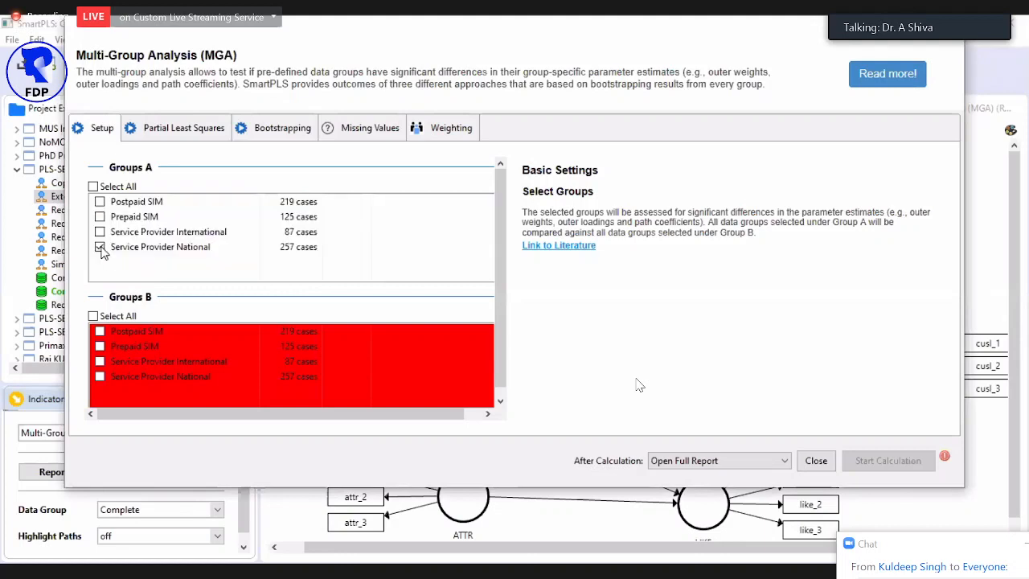
left_click(99, 362)
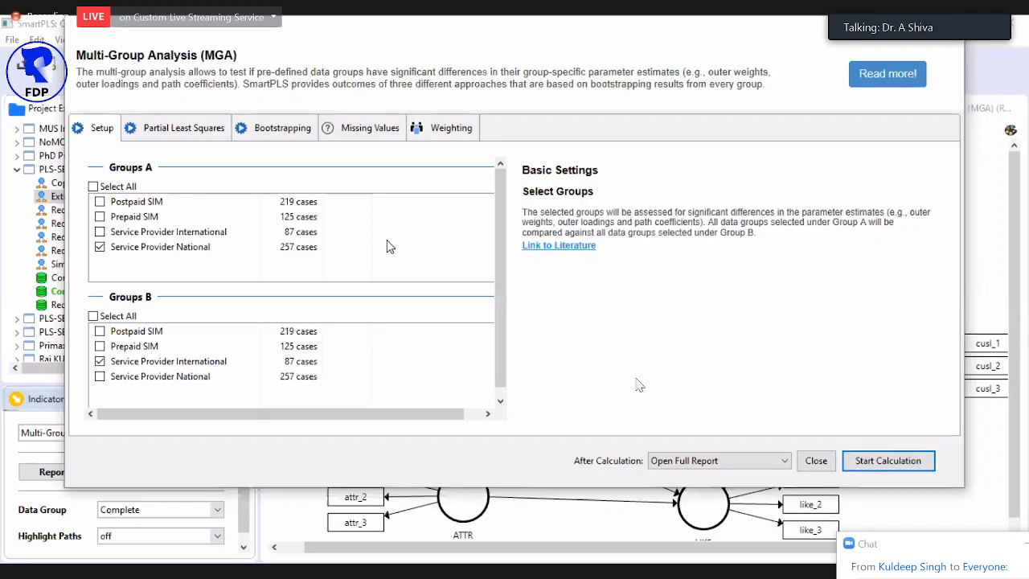
Step: Run the Multi-Group Analysis and widen the bootstrapping result columns to compare the International and National path coefficients
left_click(870, 461)
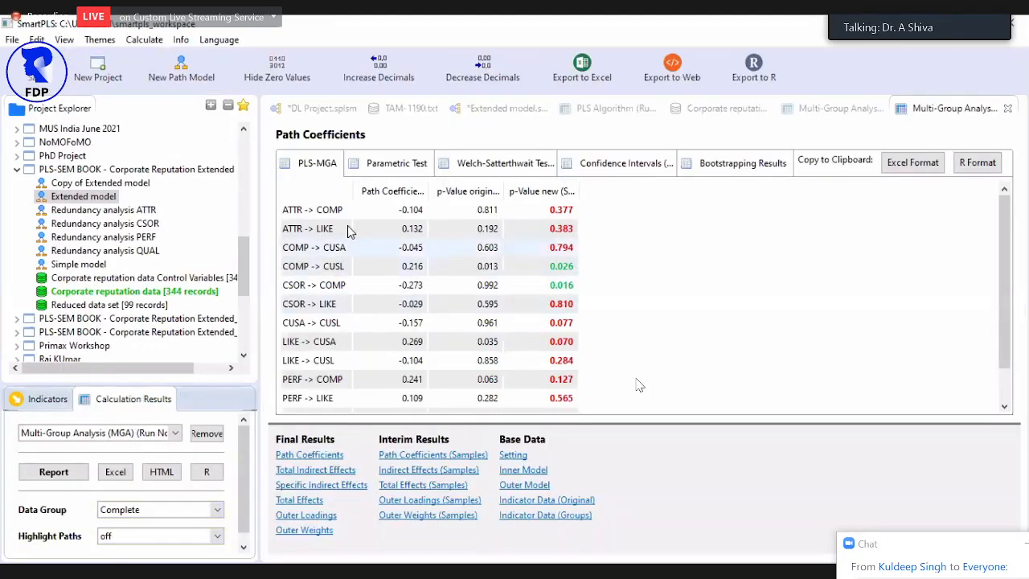
left_click(740, 164)
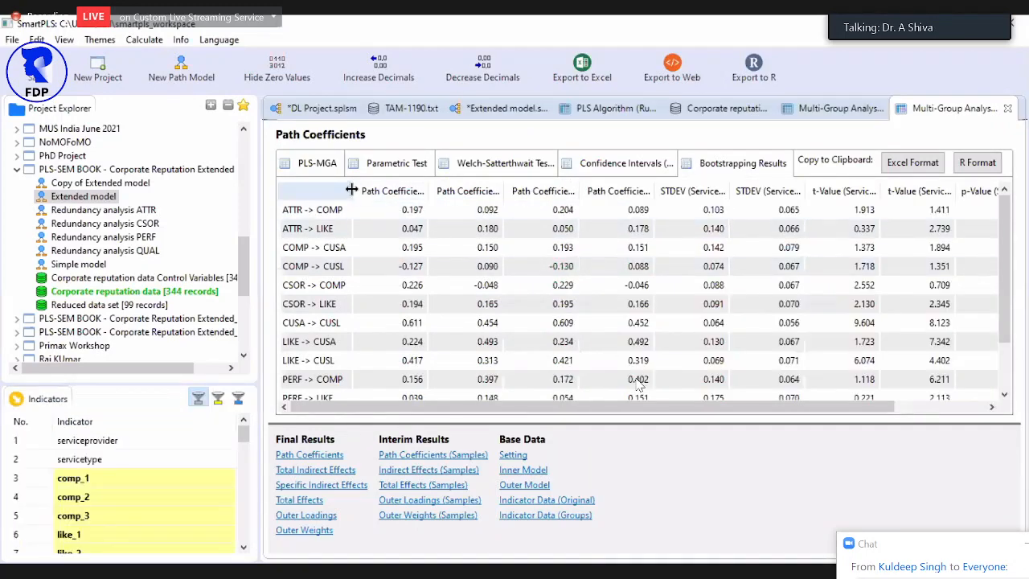
left_click_drag(354, 190, 402, 190)
left_click_drag(475, 191, 674, 193)
left_click_drag(748, 190, 941, 193)
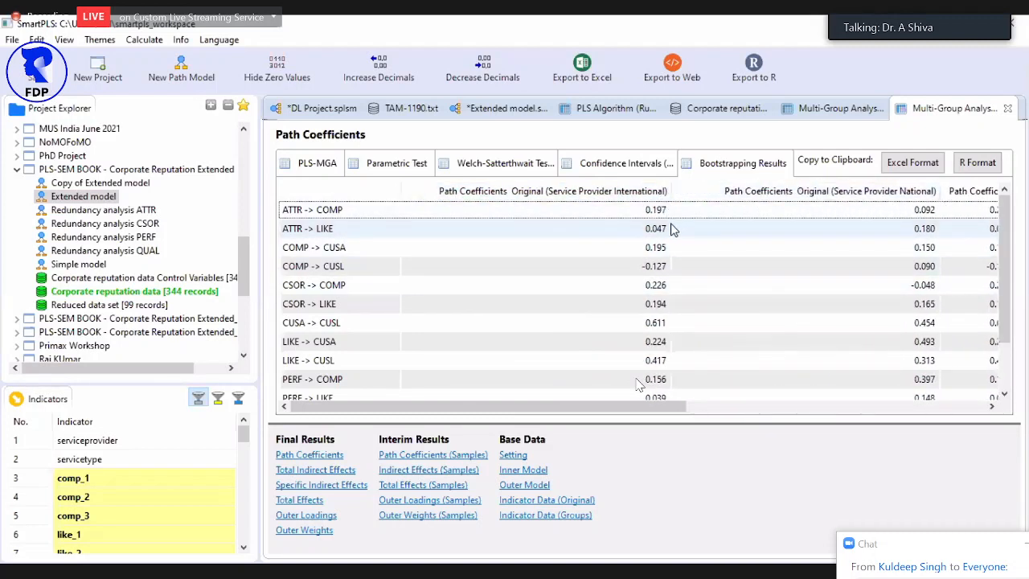
left_click(316, 214)
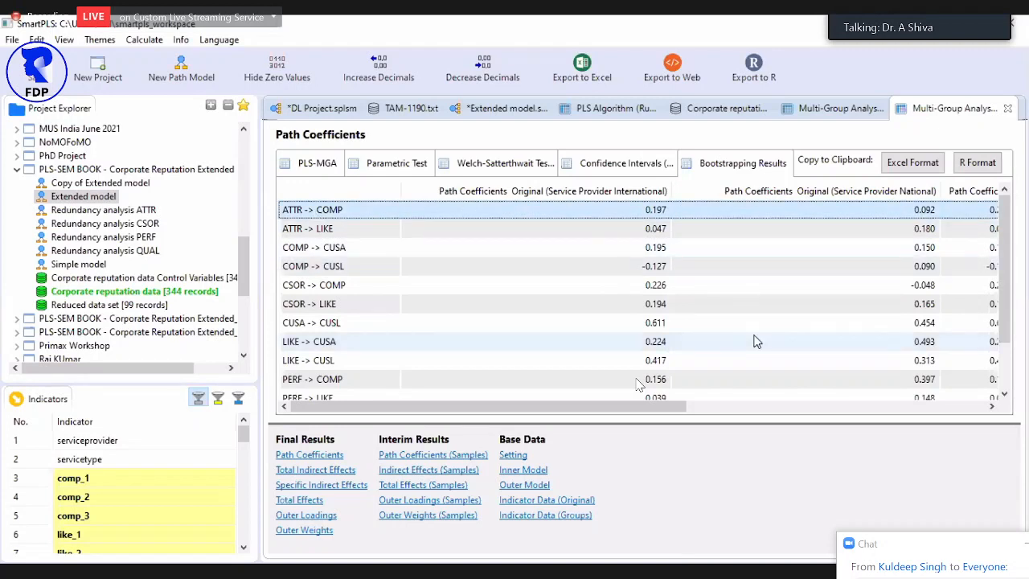
key("alt+Tab")
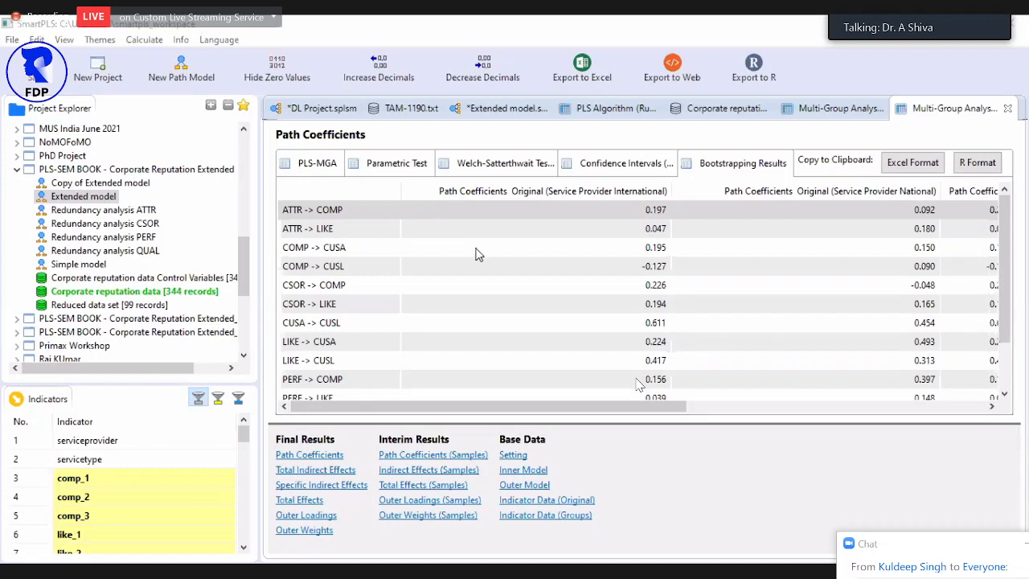
left_click(574, 212)
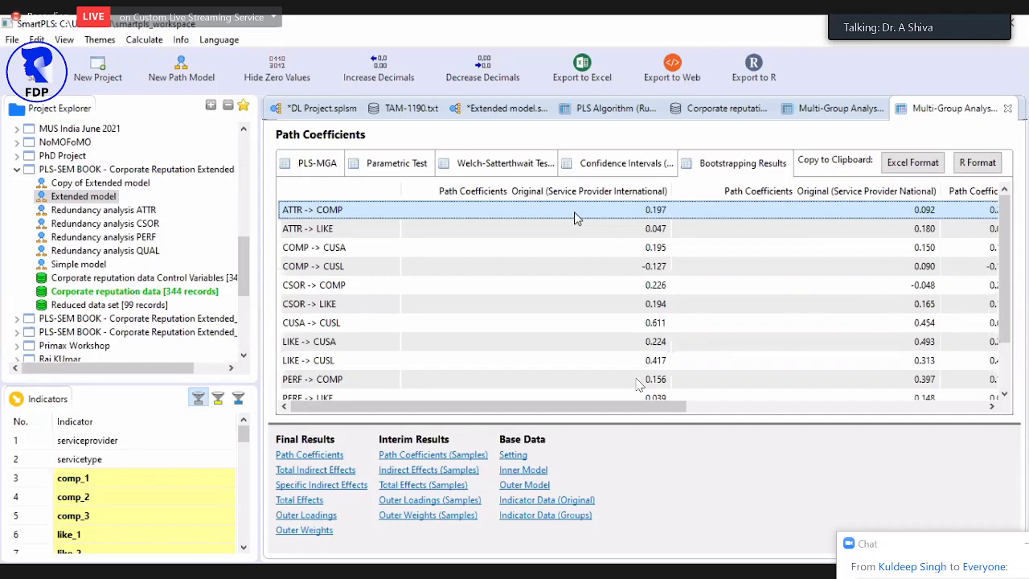
Step: Show the PLS-MGA path coefficients with the National minus International difference and new p-value columns widened
left_click(326, 165)
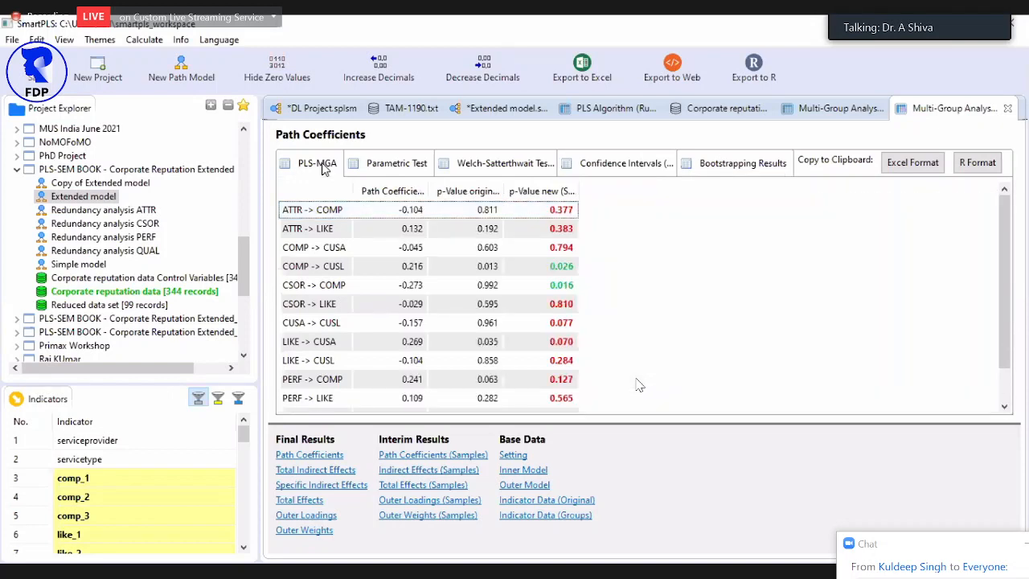
left_click_drag(355, 194, 516, 196)
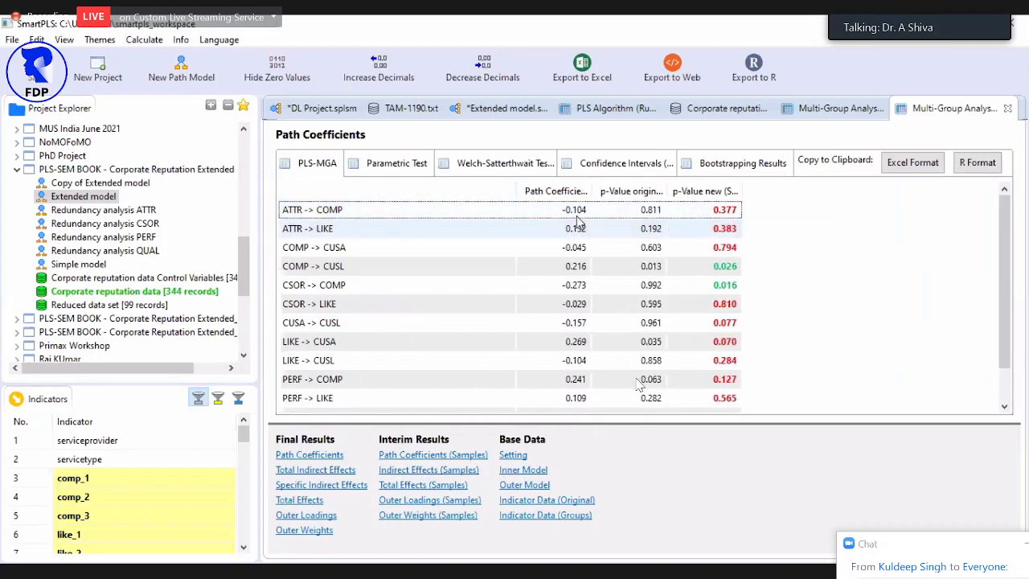
left_click_drag(589, 190, 764, 190)
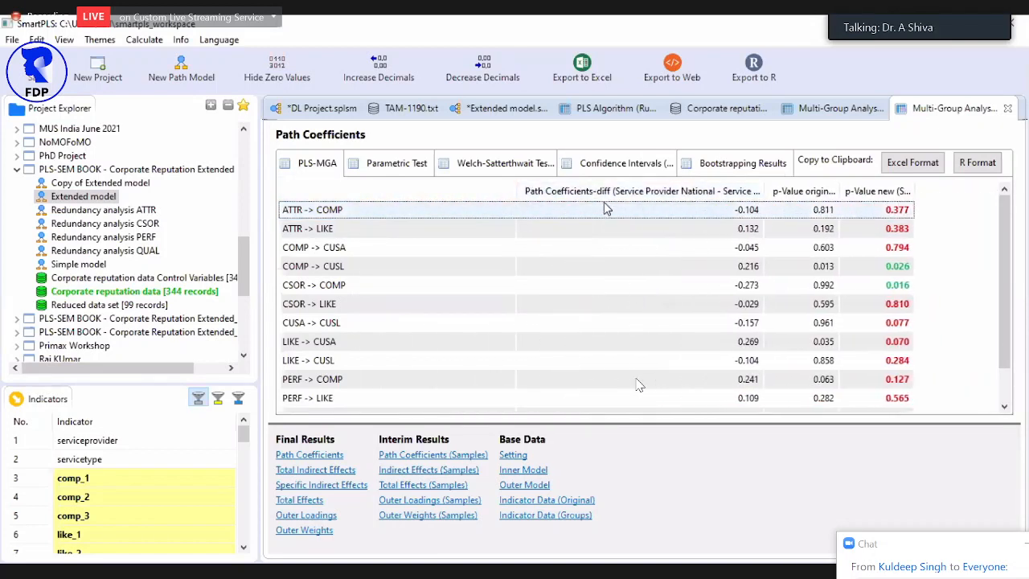
left_click_drag(515, 186, 443, 212)
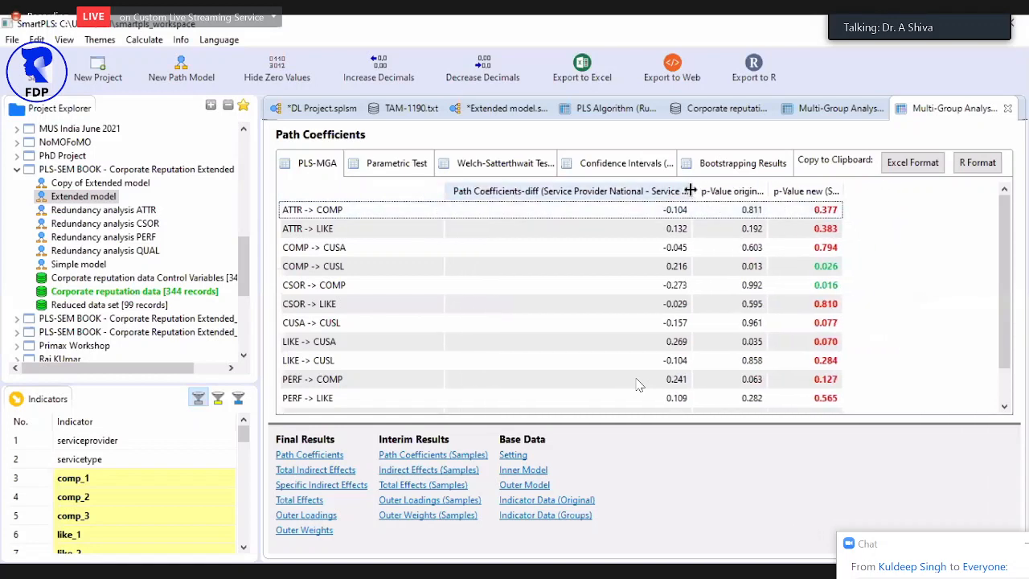
left_click_drag(690, 191, 816, 190)
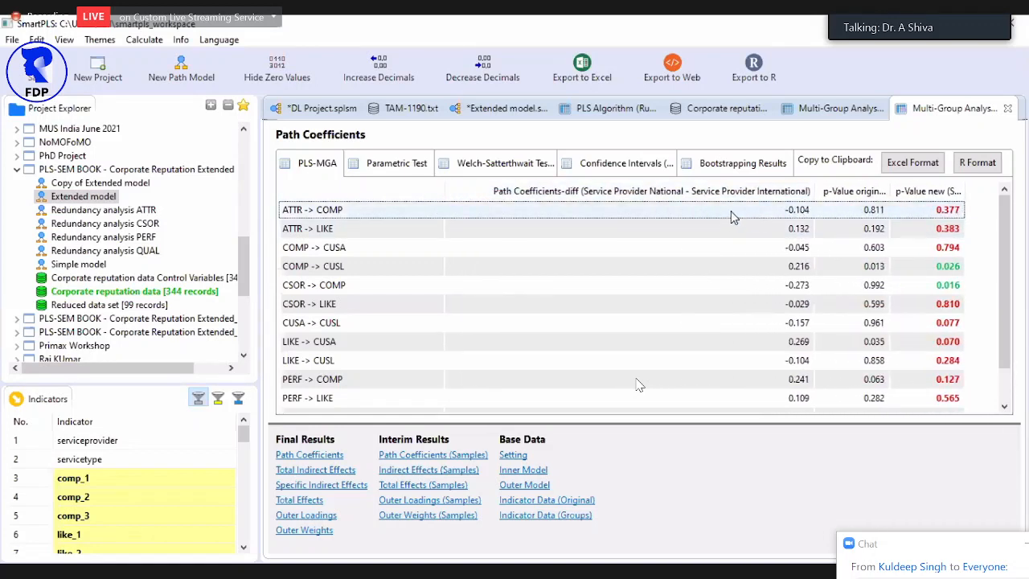
left_click_drag(890, 189, 958, 194)
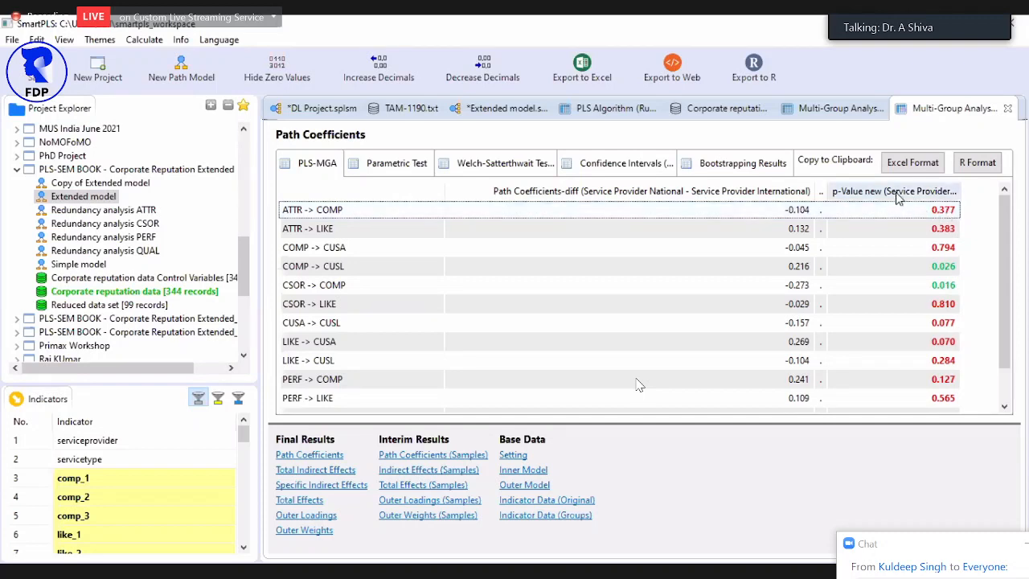
Step: Examine the group differences and new p-values of the COMP -> CUSL and CSOR -> COMP paths in the PLS-MGA table
left_click(317, 272)
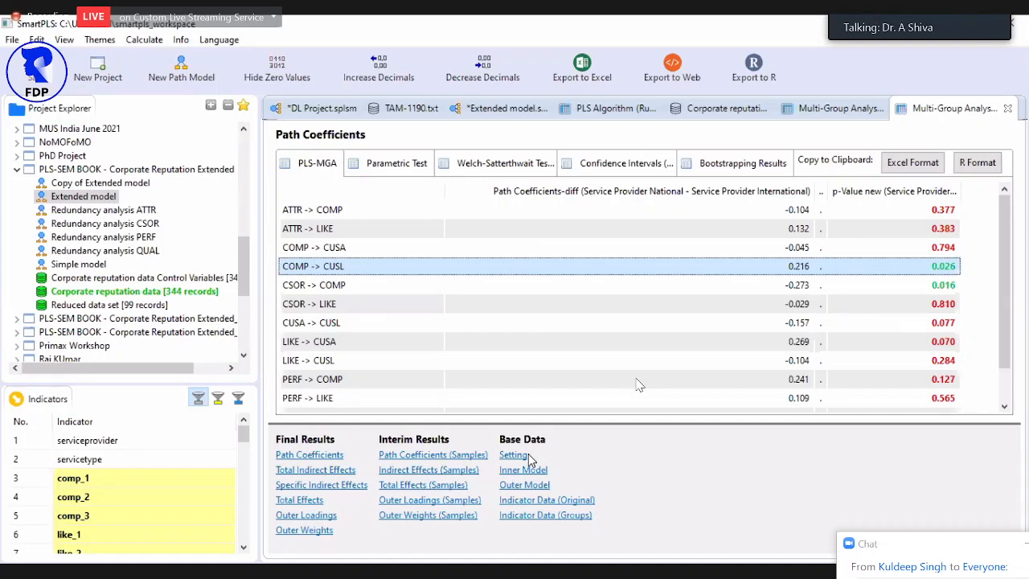
left_click_drag(831, 191, 813, 194)
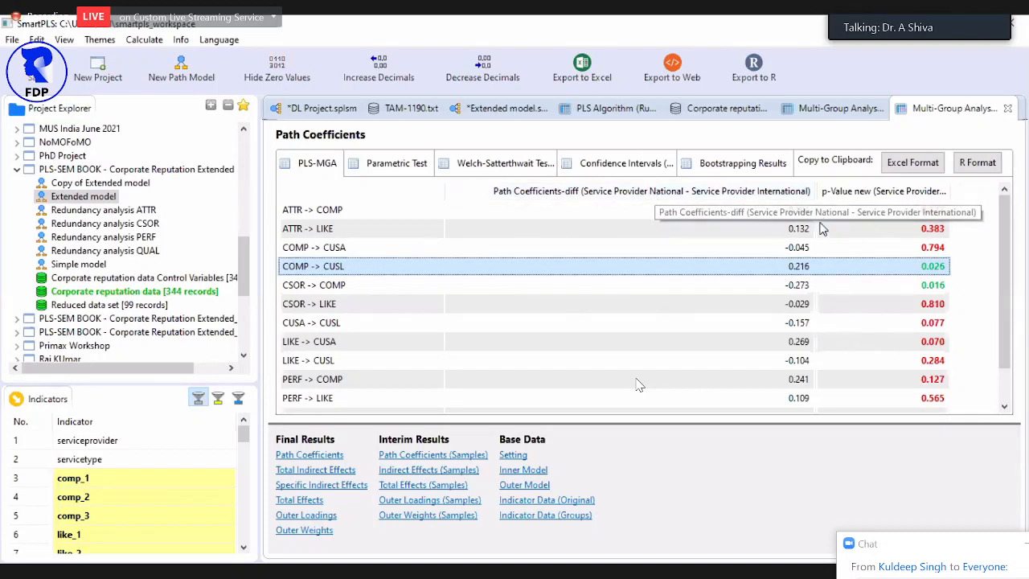
left_click(796, 251)
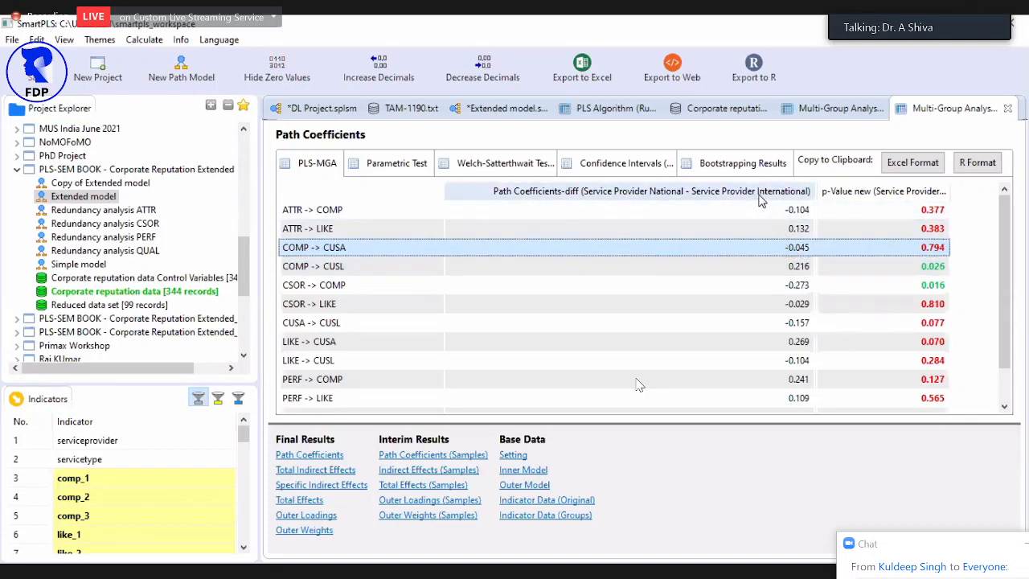
left_click(326, 272)
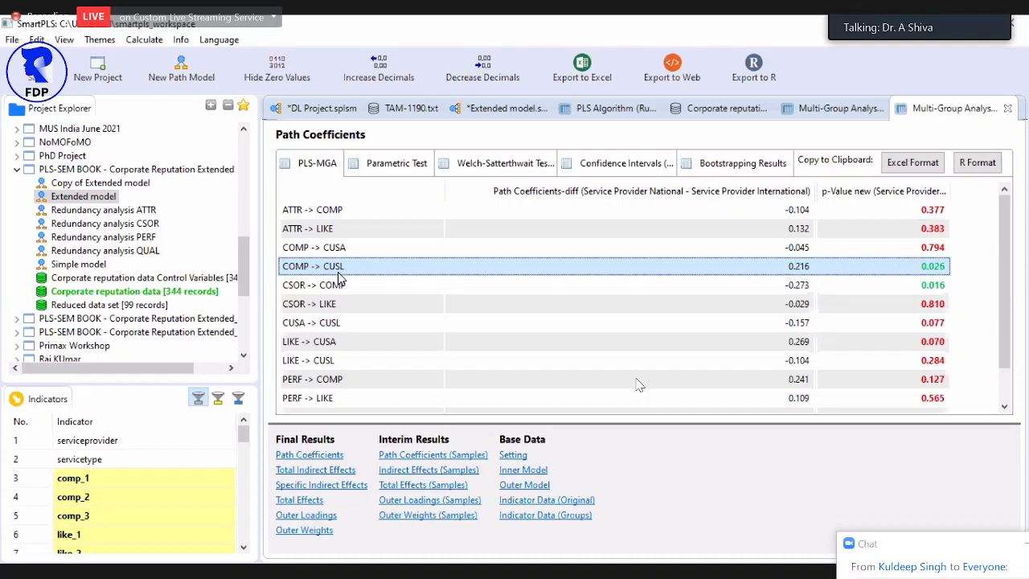
left_click(426, 284)
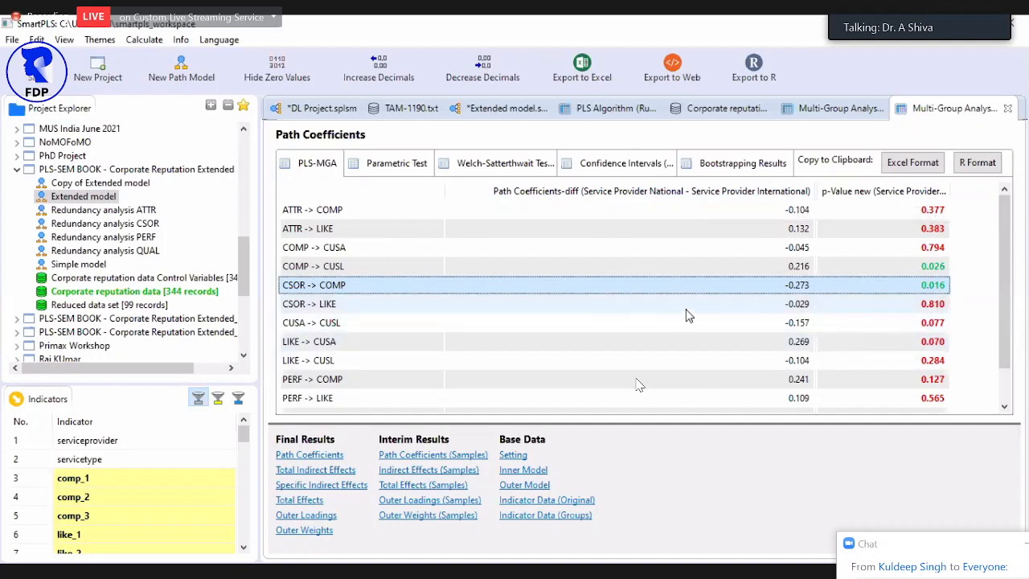
left_click(808, 309)
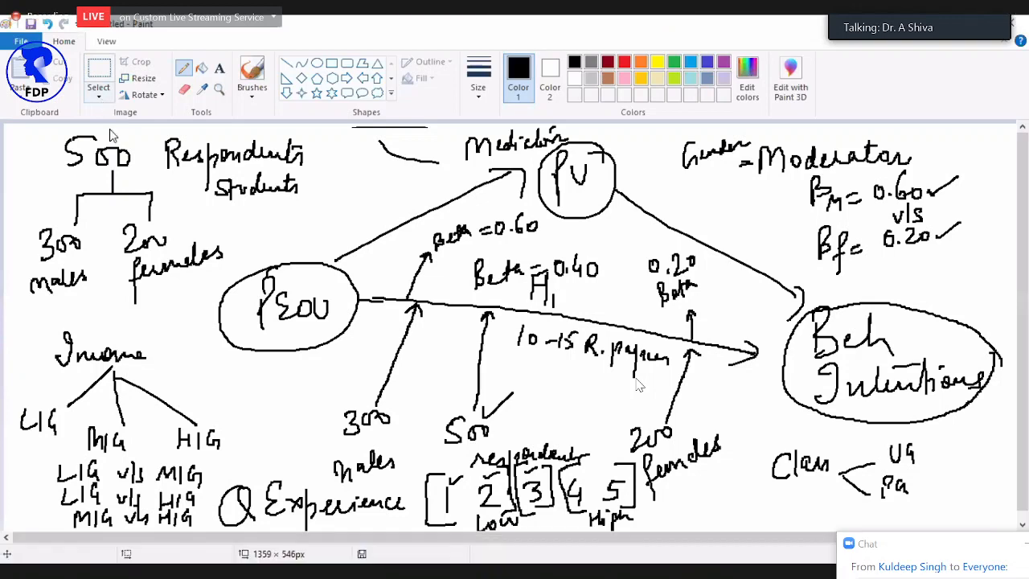
Step: Switch to Paint, then select nearly the whole visible handwritten diagram and delete it
left_click(98, 95)
left_click(110, 131)
mouse_move(13, 132)
left_mouse_down()
mouse_move(904, 418)
mouse_move(997, 511)
left_mouse_up()
key("Delete")
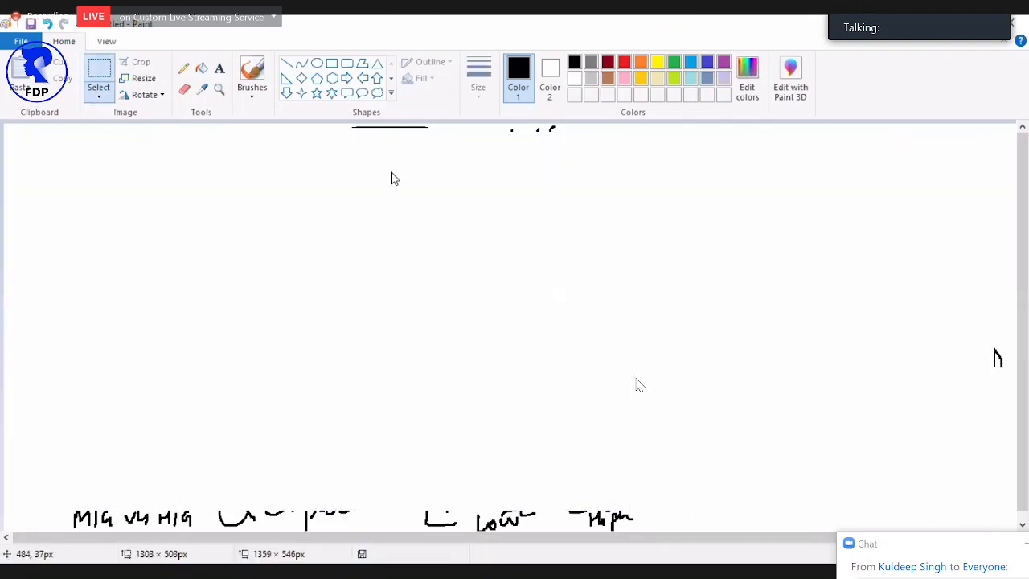
Step: With the Pencil at the third line thickness, draw a circled PEOU with an arrow rising away from it
left_click(185, 69)
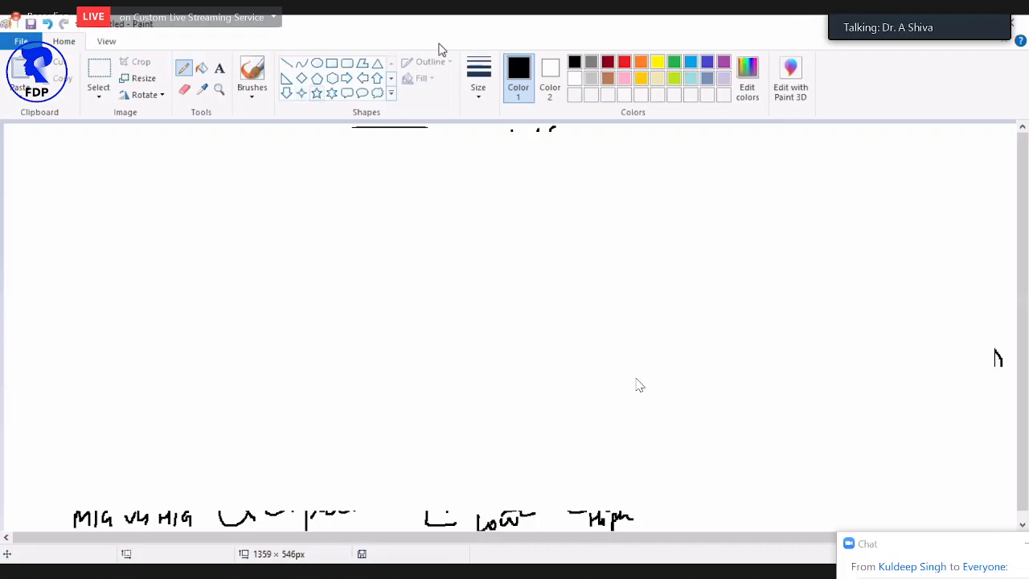
left_click(480, 100)
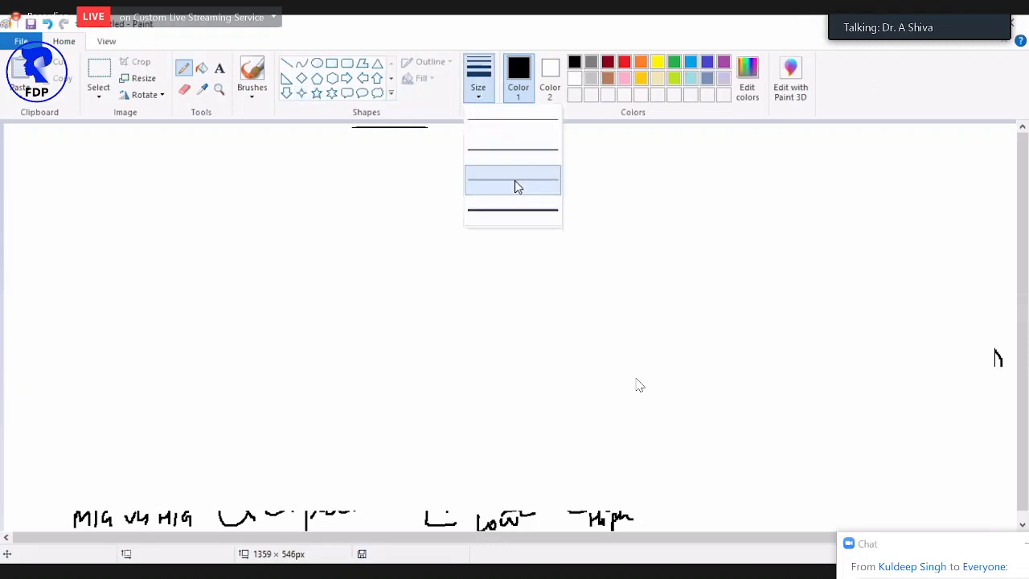
left_click(515, 181)
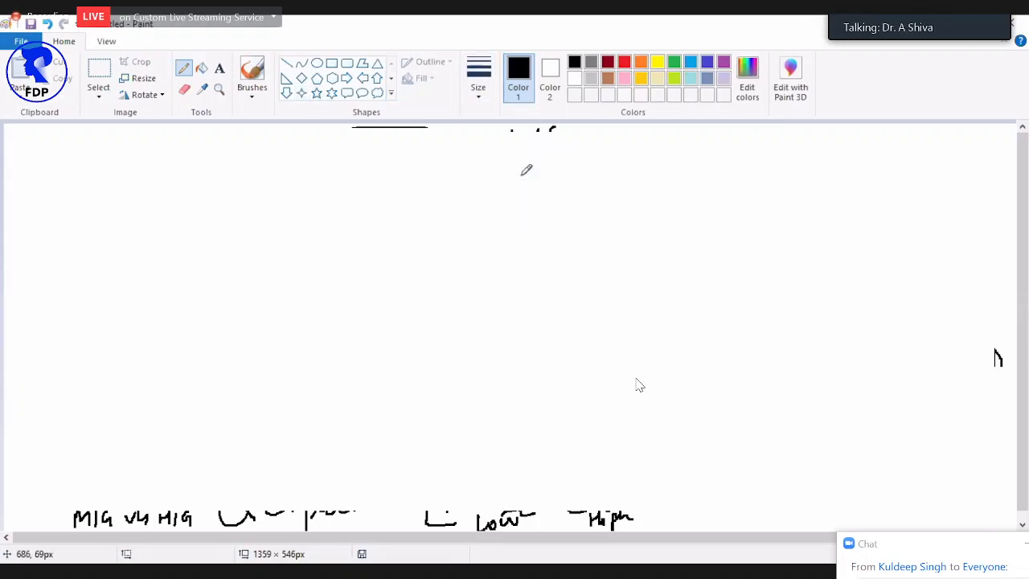
mouse_move(268, 242)
left_mouse_down()
mouse_move(262, 298)
mouse_move(255, 286)
mouse_move(305, 292)
mouse_move(351, 271)
mouse_move(282, 338)
mouse_move(358, 245)
mouse_move(499, 213)
left_mouse_up()
mouse_move(485, 209)
left_mouse_down()
mouse_move(515, 217)
mouse_move(511, 227)
left_mouse_up()
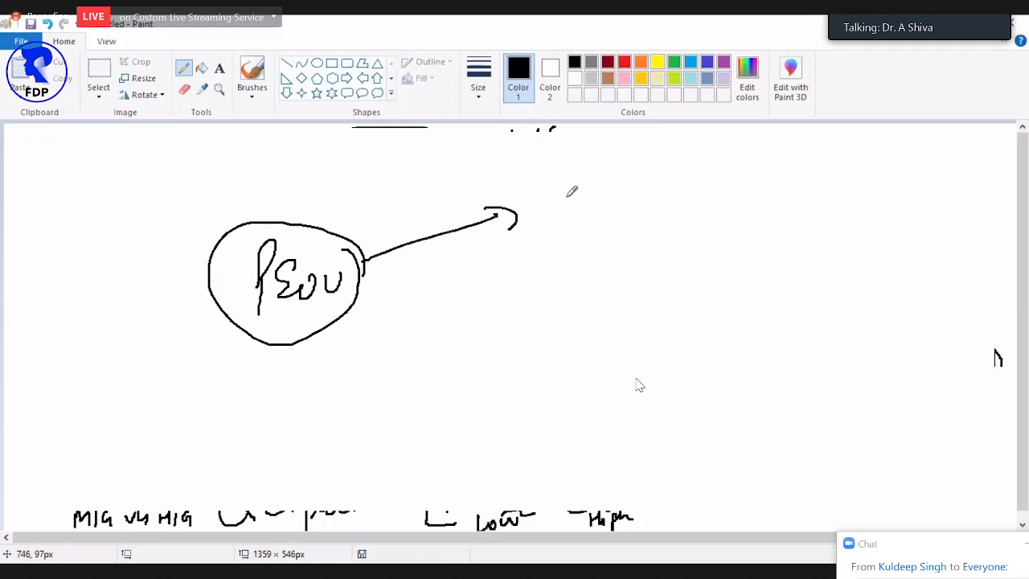
Step: Draw circled PU and BI constructs, with arrows from PU to BI and from PEOU to BI
mouse_move(576, 219)
left_mouse_down()
mouse_move(578, 196)
mouse_move(638, 193)
mouse_move(715, 273)
left_mouse_up()
mouse_move(718, 259)
left_mouse_down()
mouse_move(713, 287)
mouse_move(693, 301)
mouse_move(737, 330)
left_mouse_up()
mouse_move(739, 293)
left_mouse_down()
mouse_move(759, 286)
mouse_move(738, 328)
left_mouse_up()
mouse_move(787, 306)
left_mouse_down()
mouse_move(784, 331)
mouse_move(802, 307)
left_mouse_up()
mouse_move(775, 344)
left_mouse_down()
mouse_move(807, 344)
mouse_move(760, 258)
mouse_move(841, 322)
mouse_move(804, 272)
left_mouse_up()
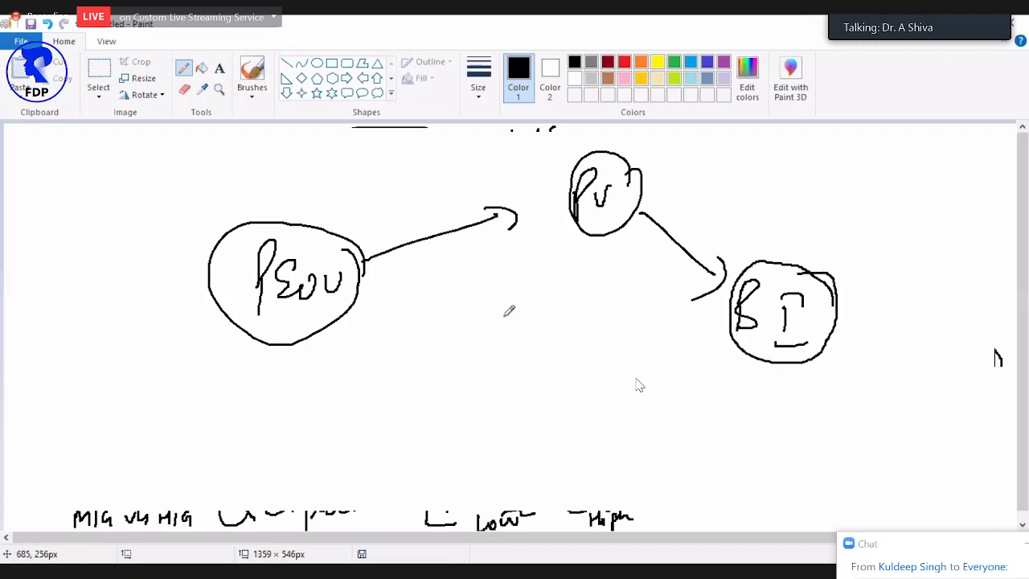
mouse_move(368, 299)
left_mouse_down()
mouse_move(686, 326)
mouse_move(665, 347)
left_mouse_up()
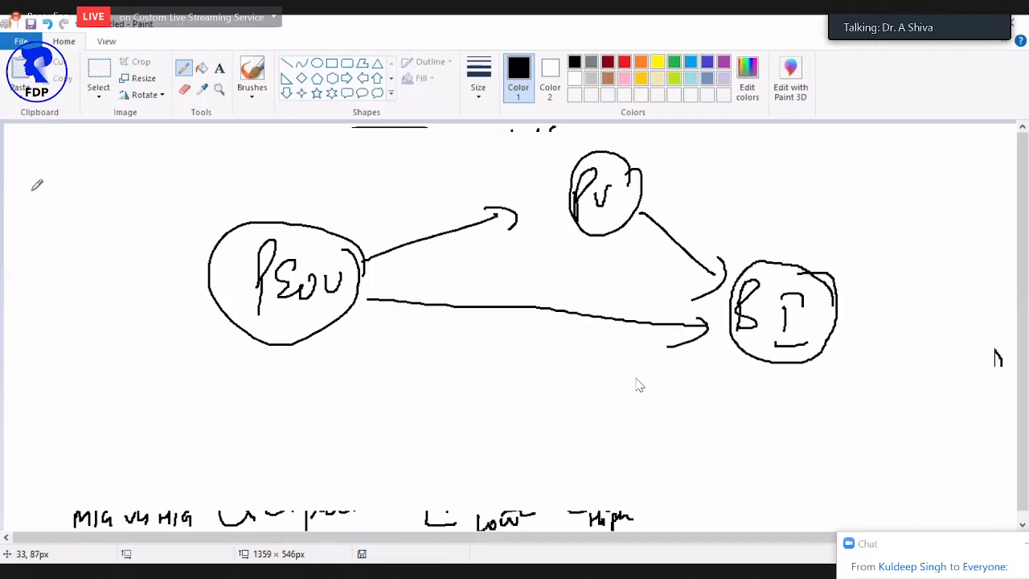
Step: Write "Categorical moderation = Background" above the PEOU circle and "Interaction moderation =" with an upward arrow below it
mouse_move(43, 158)
left_mouse_down()
mouse_move(73, 193)
mouse_move(115, 167)
mouse_move(136, 212)
mouse_move(160, 168)
mouse_move(210, 145)
mouse_move(228, 155)
left_mouse_up()
left_click_drag(76, 164, 102, 153)
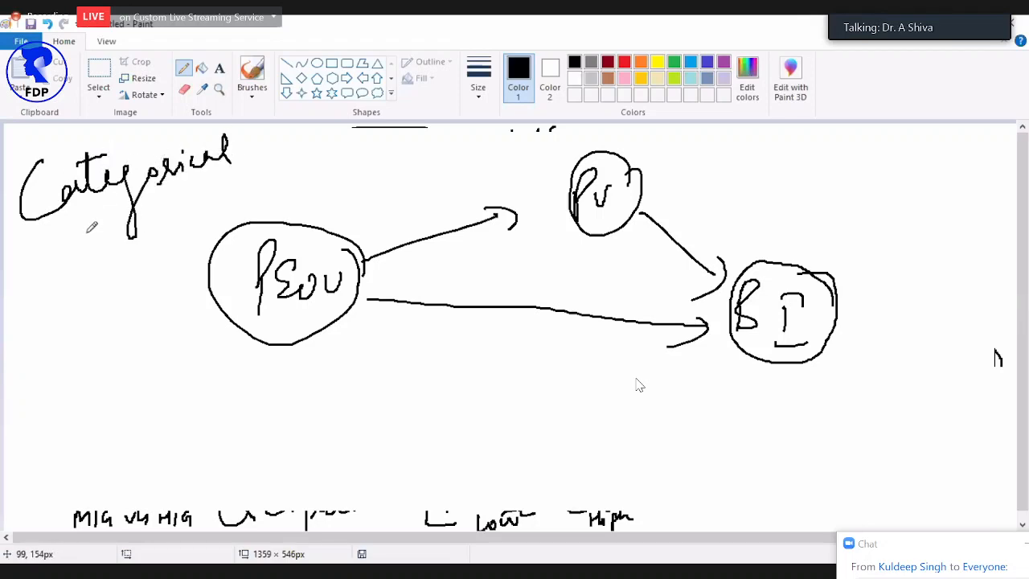
mouse_move(75, 239)
left_mouse_down()
mouse_move(91, 221)
mouse_move(228, 173)
mouse_move(214, 198)
left_mouse_up()
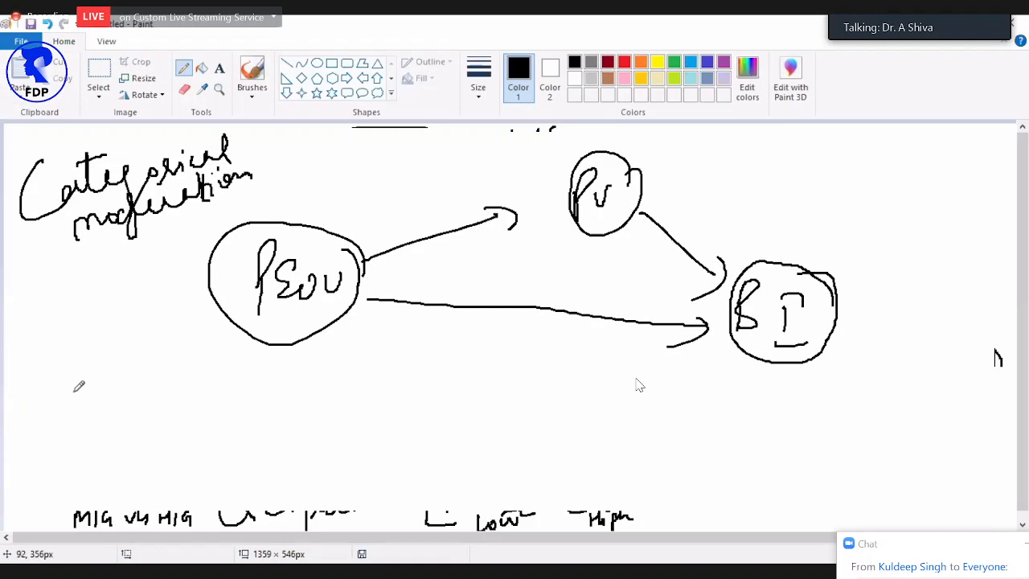
mouse_move(57, 389)
left_mouse_down()
mouse_move(57, 367)
mouse_move(71, 409)
mouse_move(94, 372)
mouse_move(123, 399)
mouse_move(225, 394)
left_mouse_up()
left_click_drag(81, 381, 118, 378)
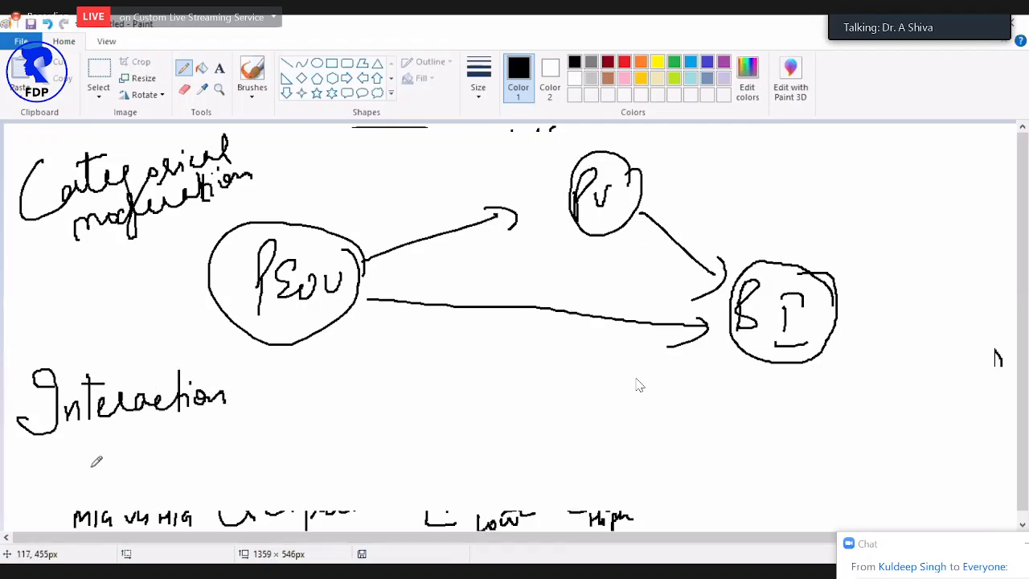
mouse_move(85, 466)
left_mouse_down()
mouse_move(115, 436)
mouse_move(177, 424)
mouse_move(260, 430)
left_mouse_up()
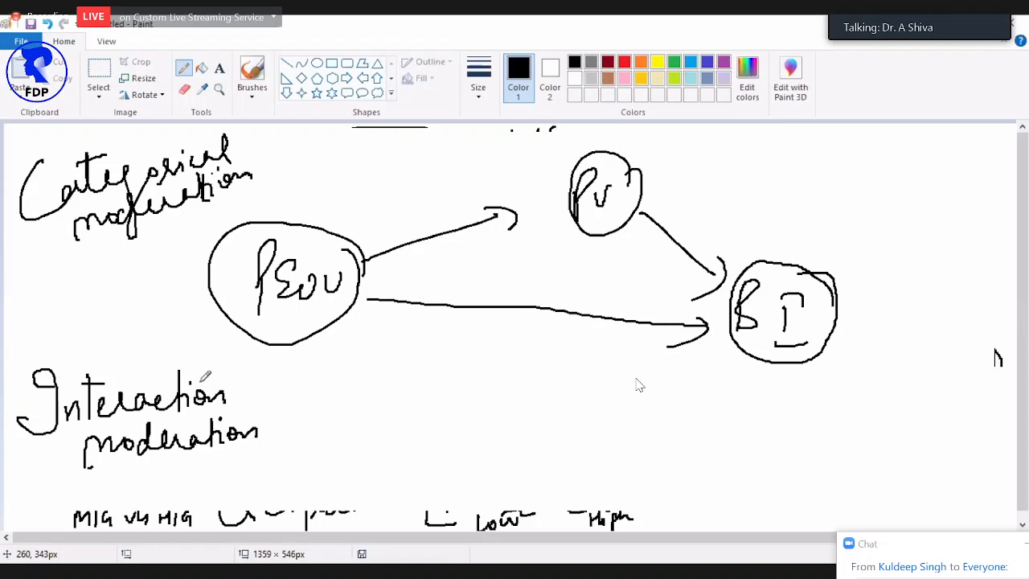
mouse_move(262, 166)
left_mouse_down()
mouse_move(299, 142)
mouse_move(384, 136)
left_mouse_up()
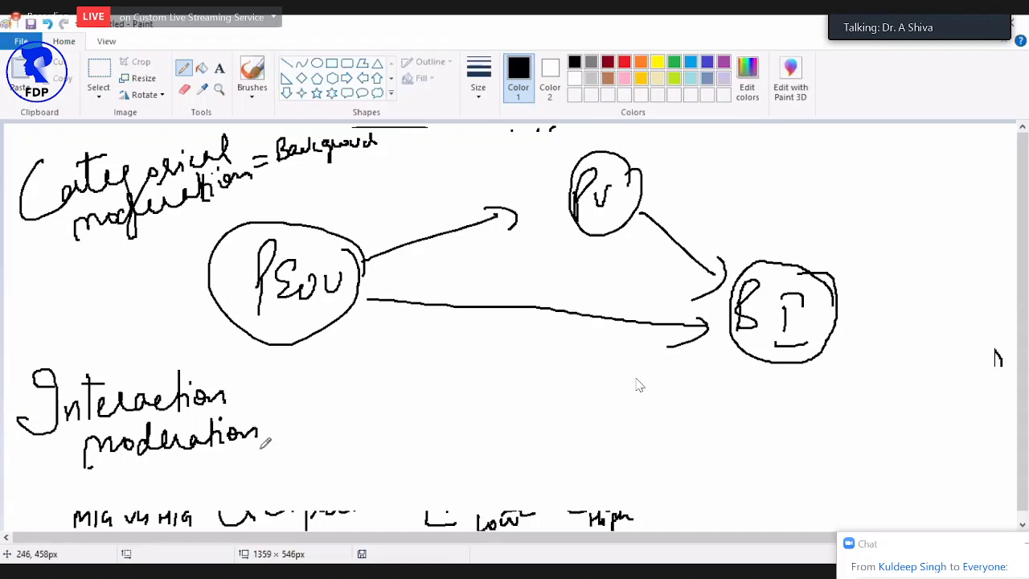
mouse_move(211, 492)
left_mouse_down()
mouse_move(211, 455)
mouse_move(220, 464)
left_mouse_up()
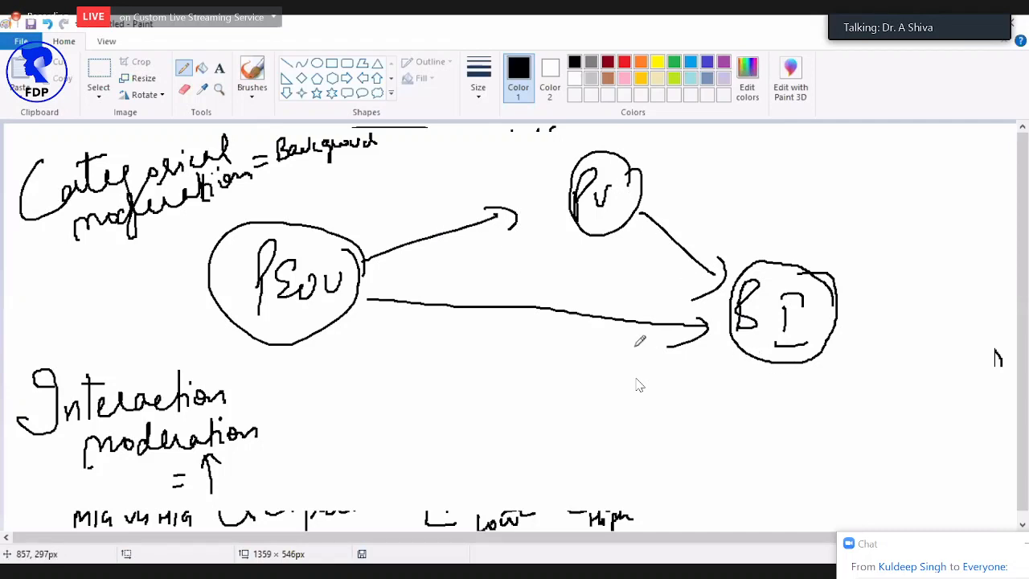
Step: Draw an encircled "PEOU x PU" interaction term below the model with an arrow to BI
mouse_move(434, 393)
left_mouse_down()
mouse_move(434, 430)
mouse_move(450, 407)
mouse_move(466, 421)
left_mouse_up()
mouse_move(468, 406)
left_mouse_down()
mouse_move(517, 396)
mouse_move(533, 418)
left_mouse_up()
mouse_move(530, 404)
left_mouse_down()
mouse_move(516, 419)
mouse_move(549, 420)
left_mouse_up()
mouse_move(549, 396)
left_mouse_down()
mouse_move(552, 410)
mouse_move(576, 394)
mouse_move(478, 362)
mouse_move(510, 439)
mouse_move(597, 386)
mouse_move(617, 393)
mouse_move(736, 351)
mouse_move(724, 369)
left_mouse_up()
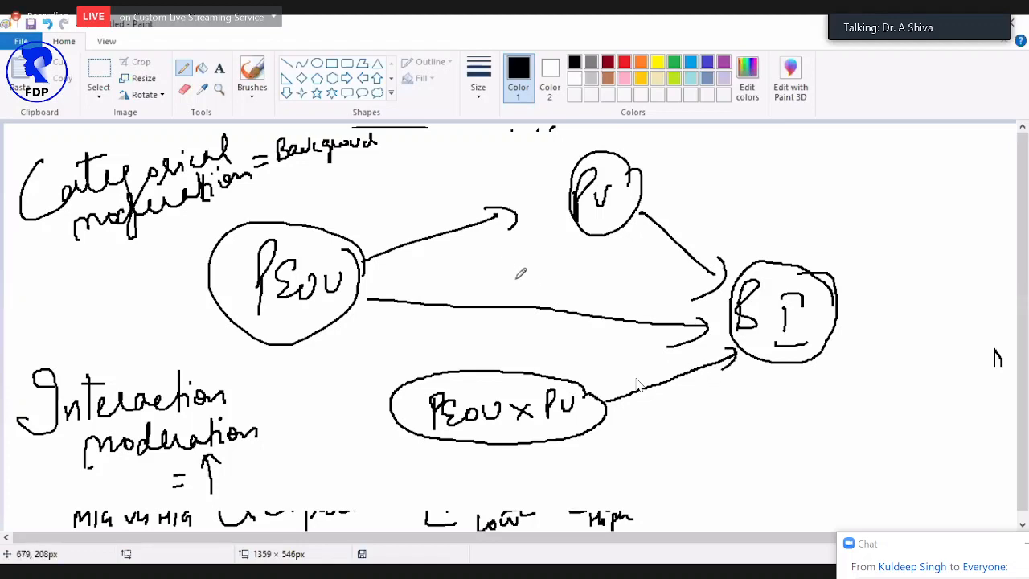
Step: Label the PEOU to BI arrow H1, the PEOU to PU arrow H2 and the PU to BI arrow H3
left_click_drag(518, 274, 519, 295)
left_click_drag(519, 284, 531, 282)
left_click_drag(531, 271, 543, 304)
mouse_move(407, 214)
left_mouse_down()
mouse_move(409, 235)
mouse_move(419, 224)
left_mouse_up()
mouse_move(418, 215)
left_mouse_down()
mouse_move(420, 235)
mouse_move(455, 227)
left_mouse_up()
left_click_drag(671, 210, 672, 235)
left_click_drag(670, 224, 681, 222)
left_click_drag(682, 212, 690, 241)
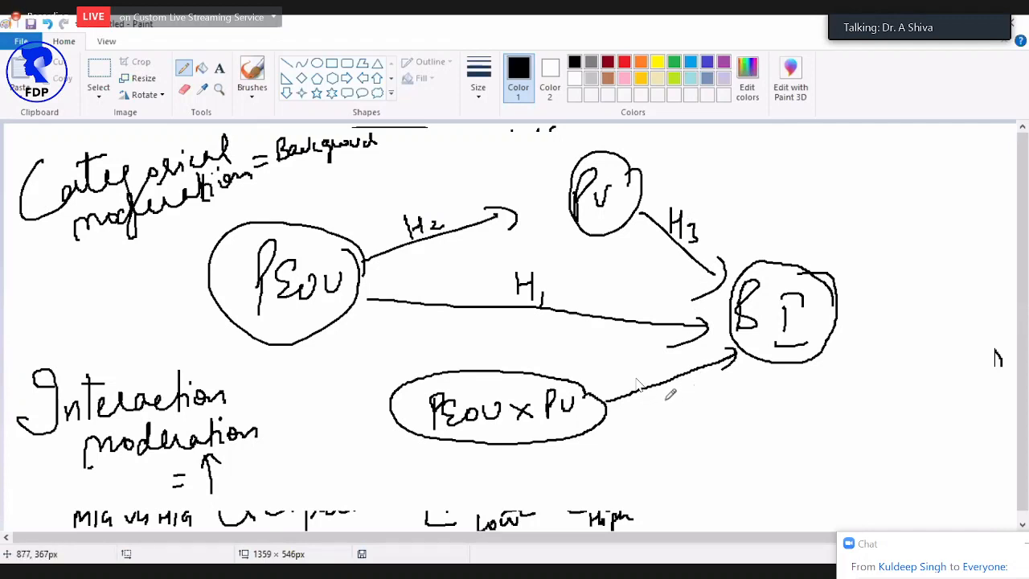
Step: Label the arrow from the PEOU x PU term to BI as H4 and put a tick mark above the term
mouse_move(653, 394)
left_mouse_down()
mouse_move(654, 415)
mouse_move(667, 402)
mouse_move(667, 417)
left_mouse_up()
mouse_move(680, 396)
left_mouse_down()
mouse_move(675, 411)
mouse_move(690, 410)
left_mouse_up()
left_click_drag(686, 402, 688, 421)
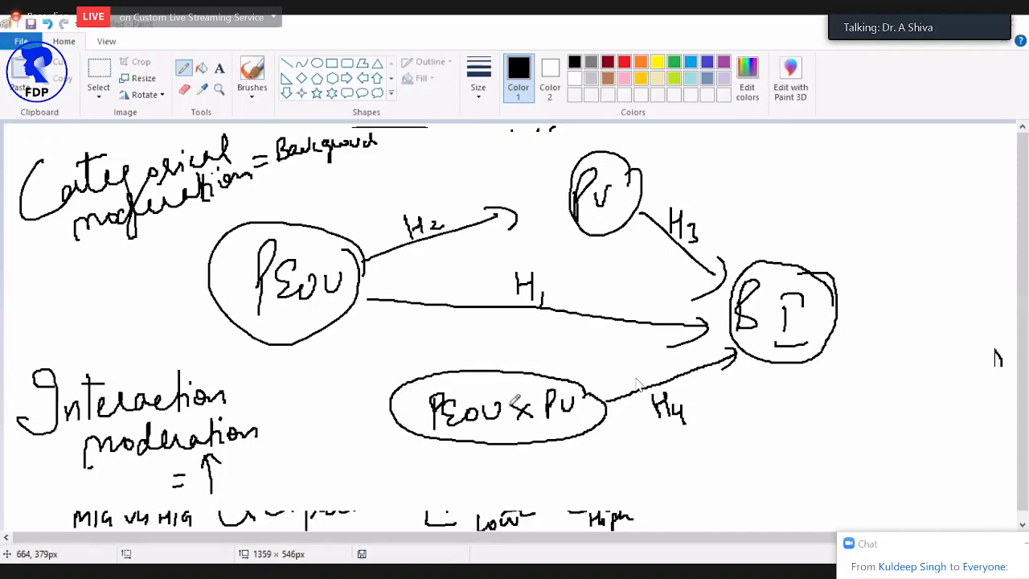
left_click_drag(498, 385, 525, 379)
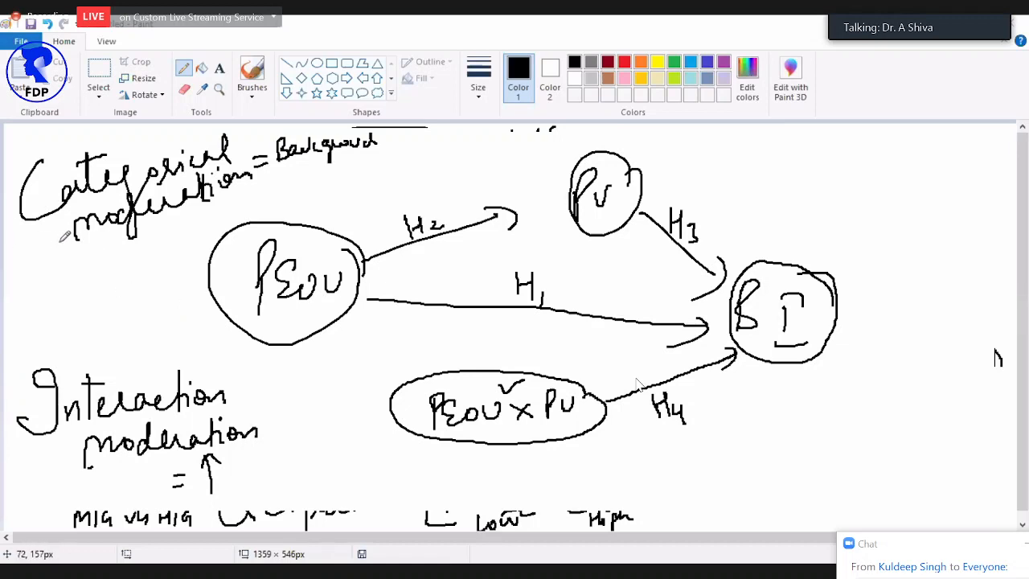
Step: Write "500" under Categorical moderation and branch it into "300" and "200", labelled "M v/s F"
left_click_drag(72, 233, 56, 256)
left_click_drag(77, 245, 90, 235)
left_click_drag(75, 261, 30, 312)
left_click_drag(41, 297, 112, 279)
left_click_drag(93, 299, 129, 291)
mouse_move(27, 342)
left_mouse_down()
mouse_move(30, 330)
mouse_move(51, 341)
left_mouse_up()
left_click_drag(108, 313, 110, 332)
mouse_move(108, 312)
left_mouse_down()
mouse_move(124, 308)
mouse_move(123, 320)
mouse_move(75, 314)
mouse_move(78, 341)
left_mouse_up()
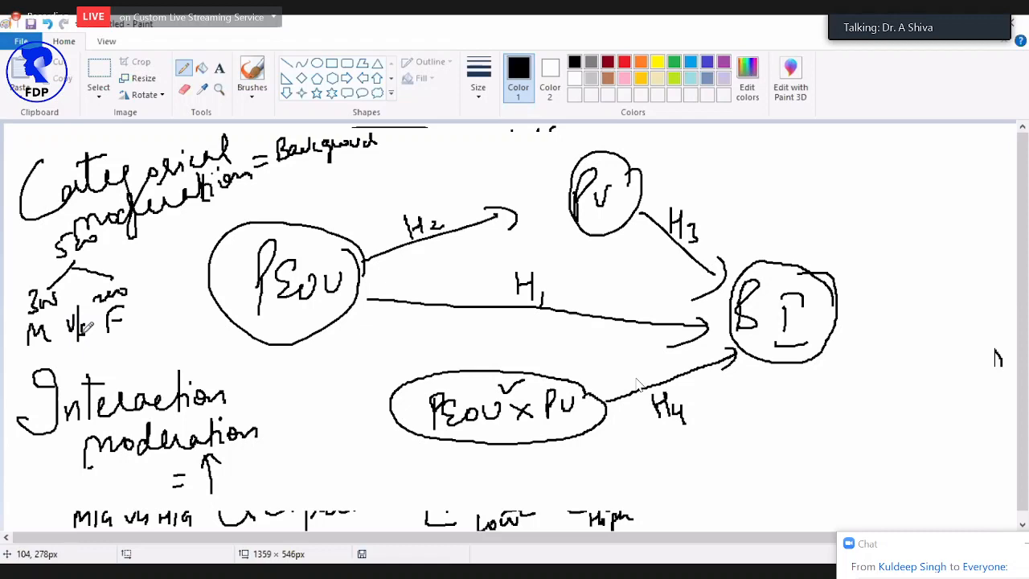
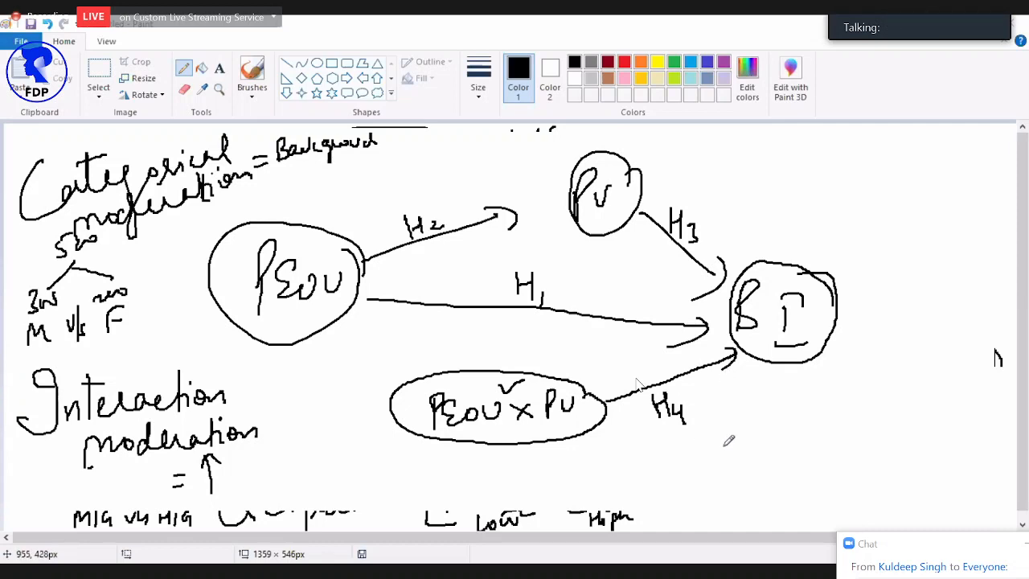
Step: Draw an encircled "Exp" construct below BI with an arrow to it, and an encircled "PU x Exp" term above BI
mouse_move(733, 434)
left_mouse_down()
mouse_move(730, 465)
mouse_move(744, 463)
left_mouse_up()
mouse_move(749, 447)
left_mouse_down()
mouse_move(763, 456)
mouse_move(717, 426)
mouse_move(746, 490)
mouse_move(770, 432)
mouse_move(759, 426)
mouse_move(763, 360)
mouse_move(777, 374)
left_mouse_up()
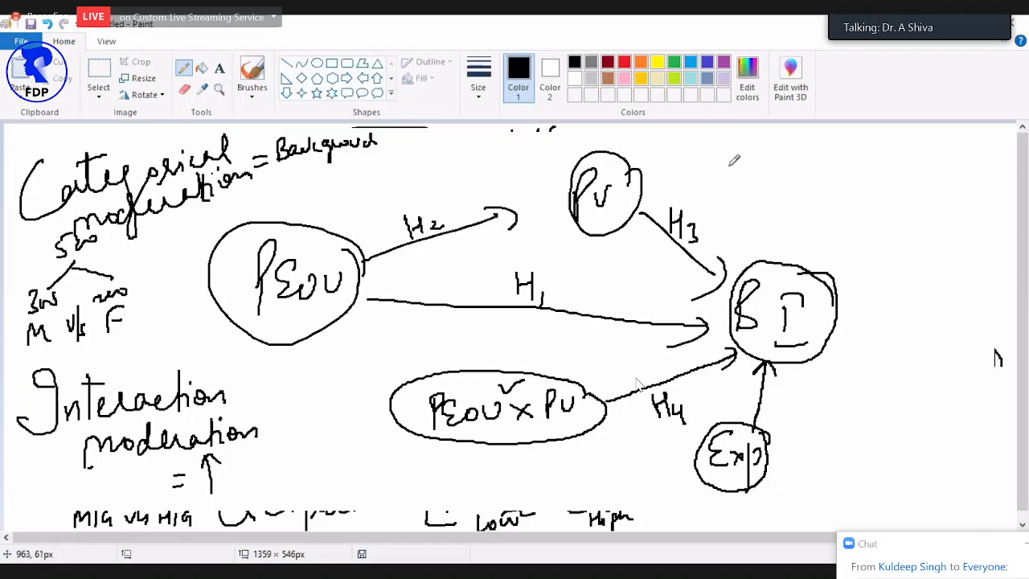
mouse_move(726, 158)
left_mouse_down()
mouse_move(726, 179)
mouse_move(748, 151)
mouse_move(768, 165)
mouse_move(757, 165)
mouse_move(798, 167)
mouse_move(801, 183)
mouse_move(820, 145)
mouse_move(725, 138)
mouse_move(716, 189)
mouse_move(792, 191)
mouse_move(826, 152)
mouse_move(814, 146)
left_mouse_up()
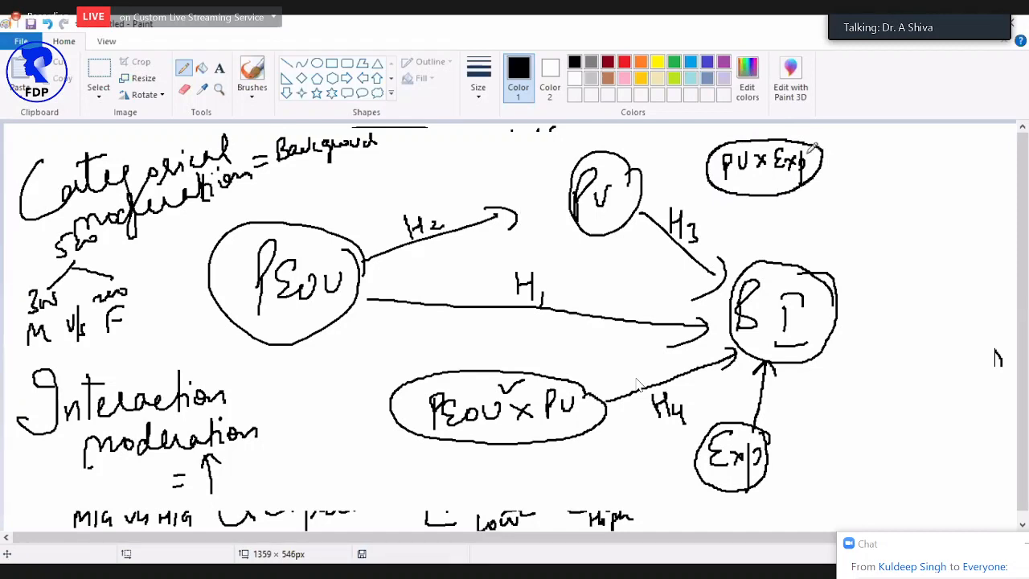
mouse_move(767, 195)
left_mouse_down()
mouse_move(774, 256)
mouse_move(788, 229)
mouse_move(820, 211)
left_mouse_up()
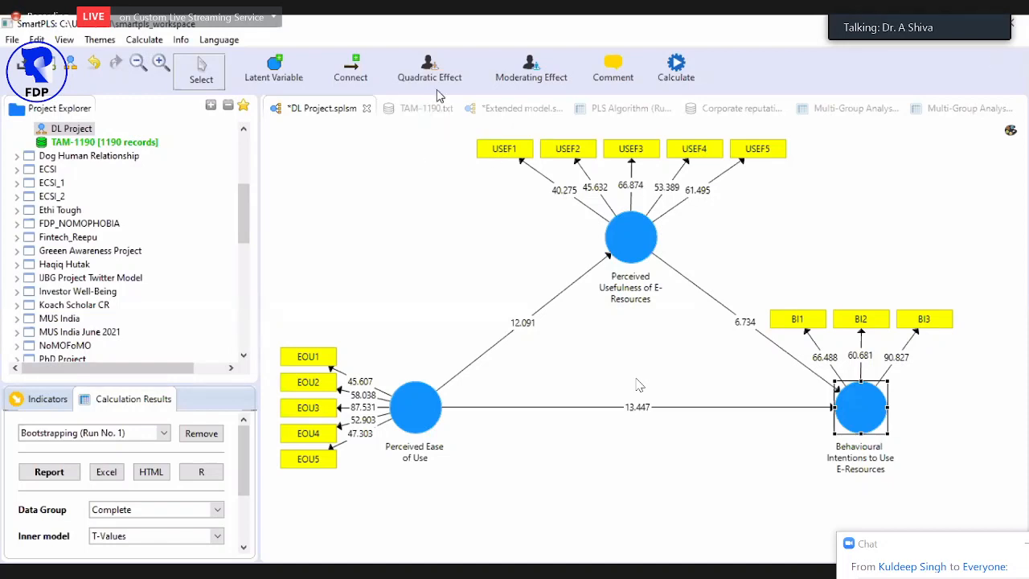
Step: Select all elements of the DL Project model and apply the Black and White theme to them
left_click(476, 224)
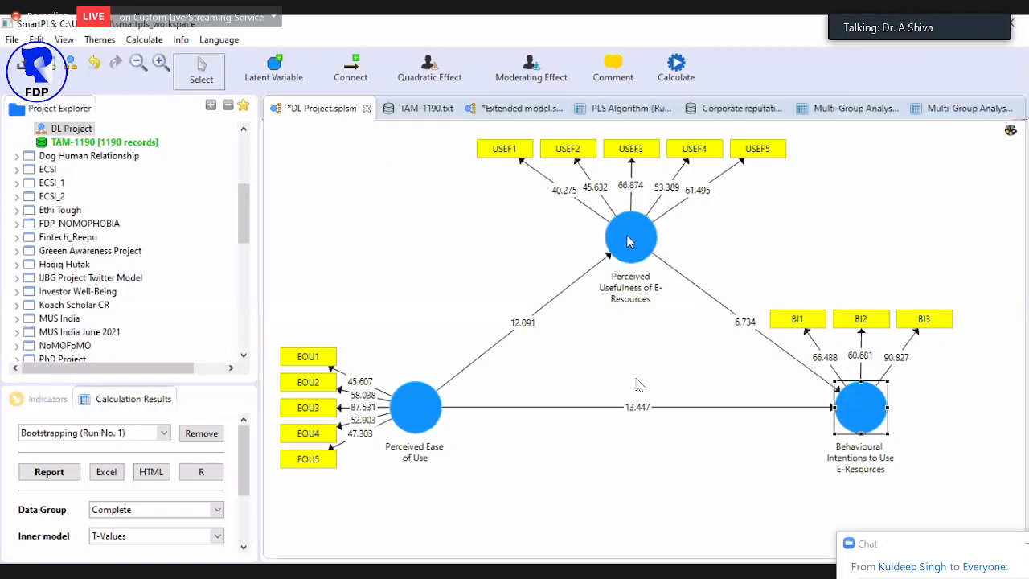
key("ctrl+a")
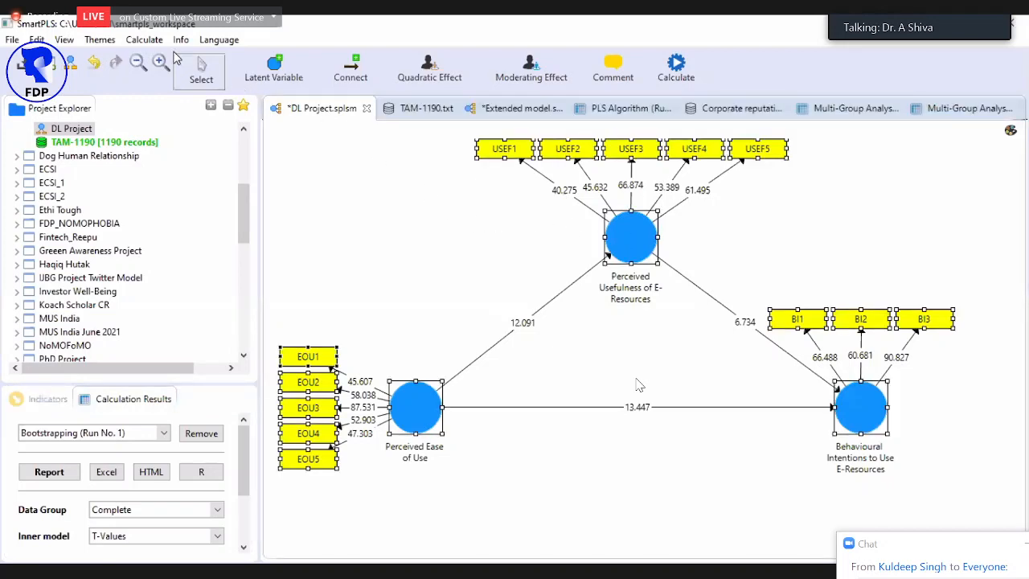
left_click(100, 40)
mouse_move(122, 77)
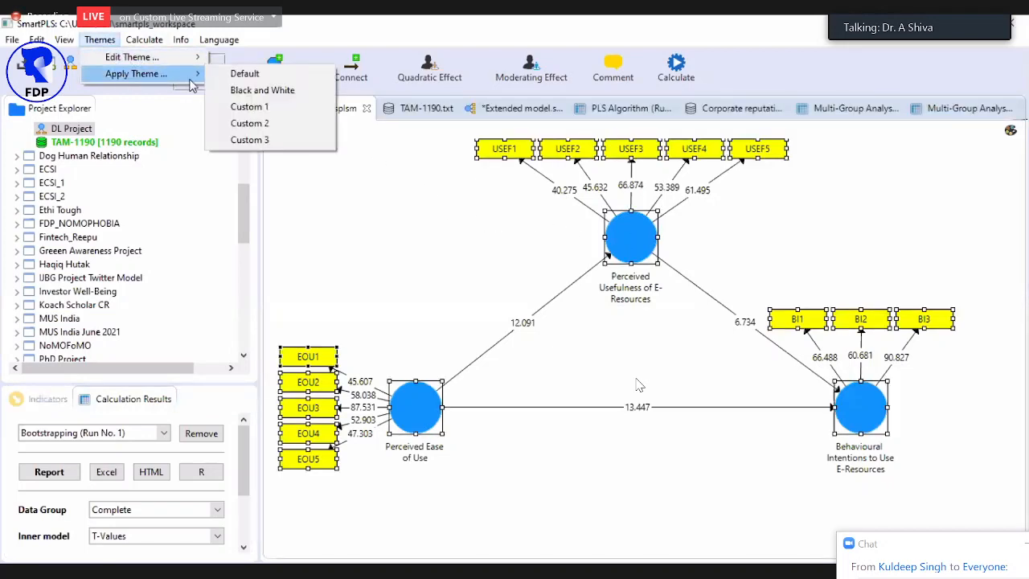
left_click(241, 87)
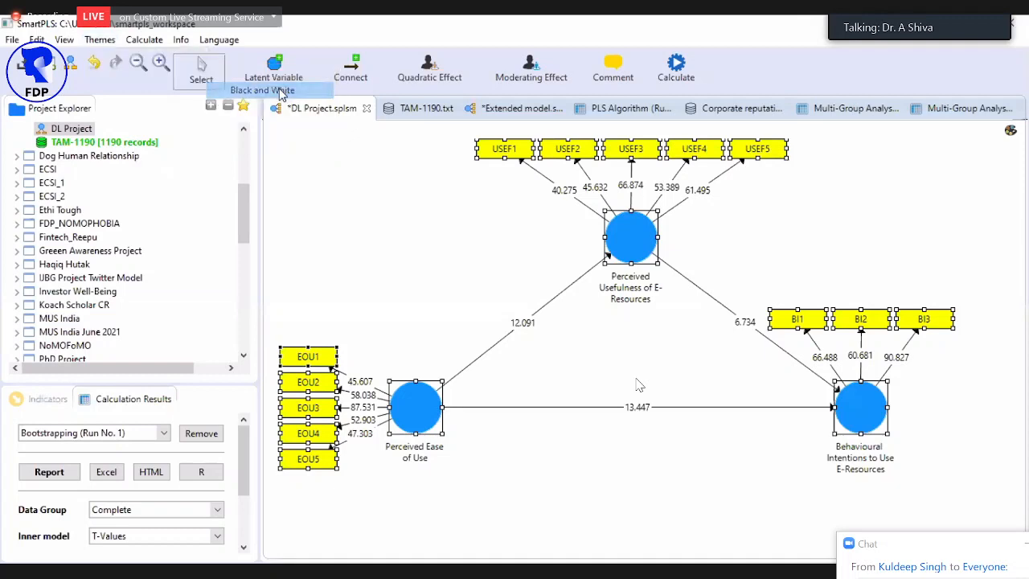
left_click(544, 245)
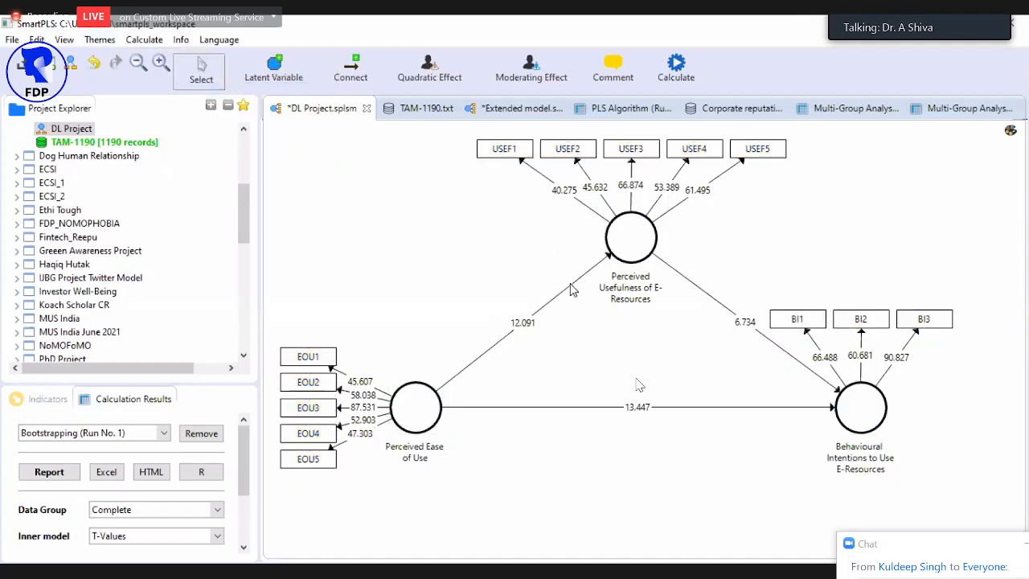
Step: Place Perceived Usefulness above Perceived Ease of Use with its indicators aligned left, and move Behavioural Intentions between their heights
left_click_drag(622, 254, 460, 246)
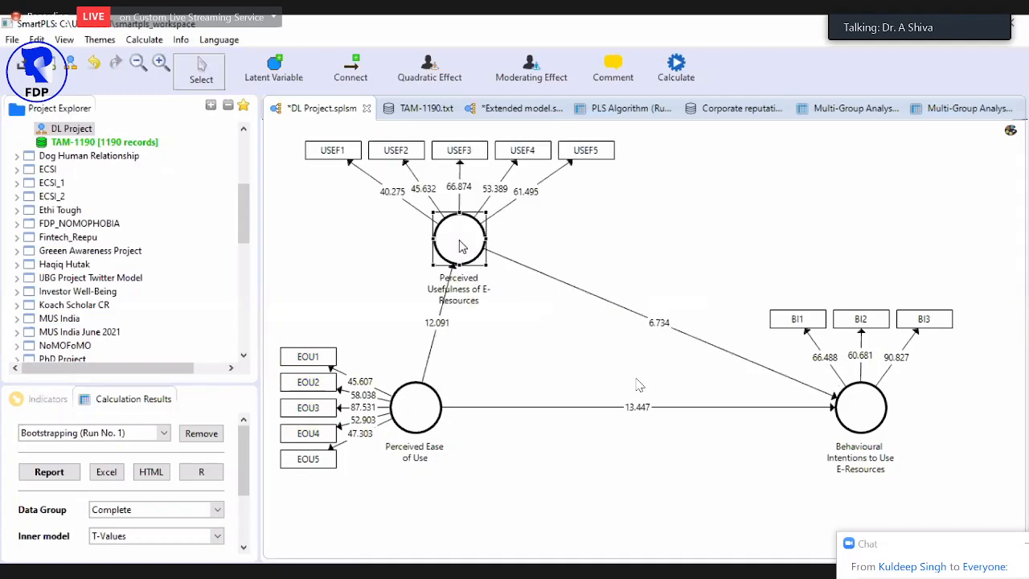
right_click(460, 246)
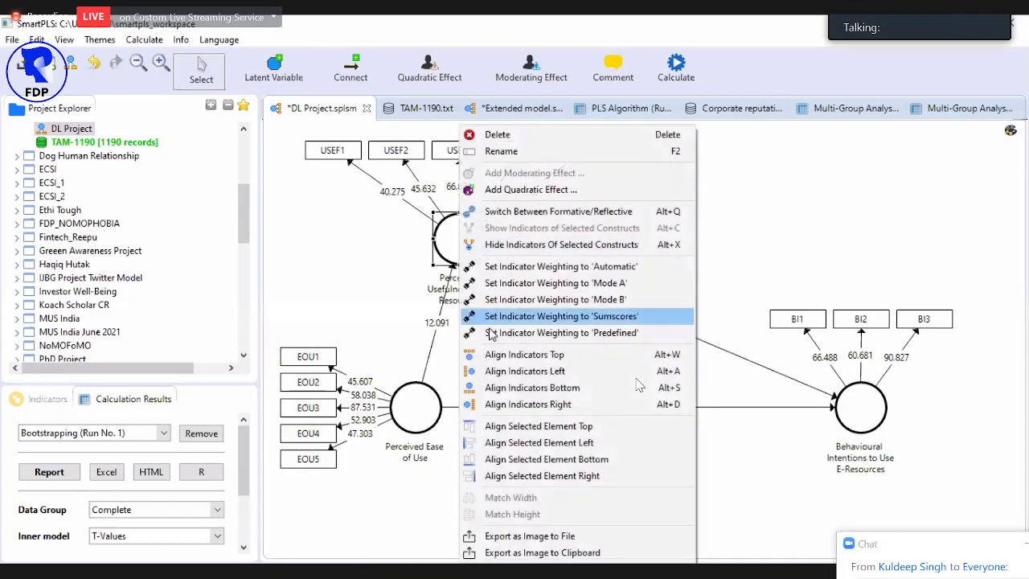
left_click(537, 374)
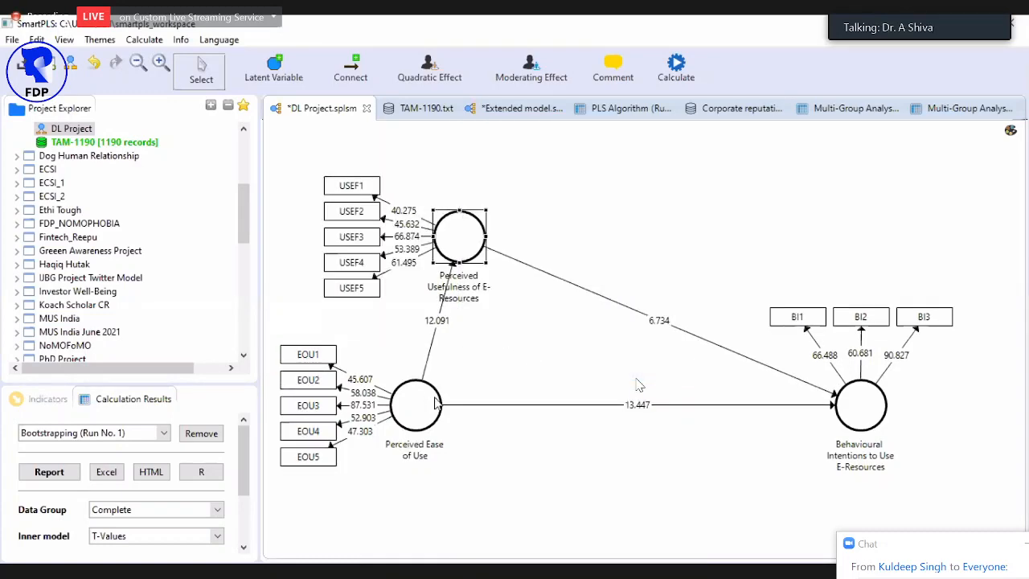
left_click_drag(425, 402, 470, 399)
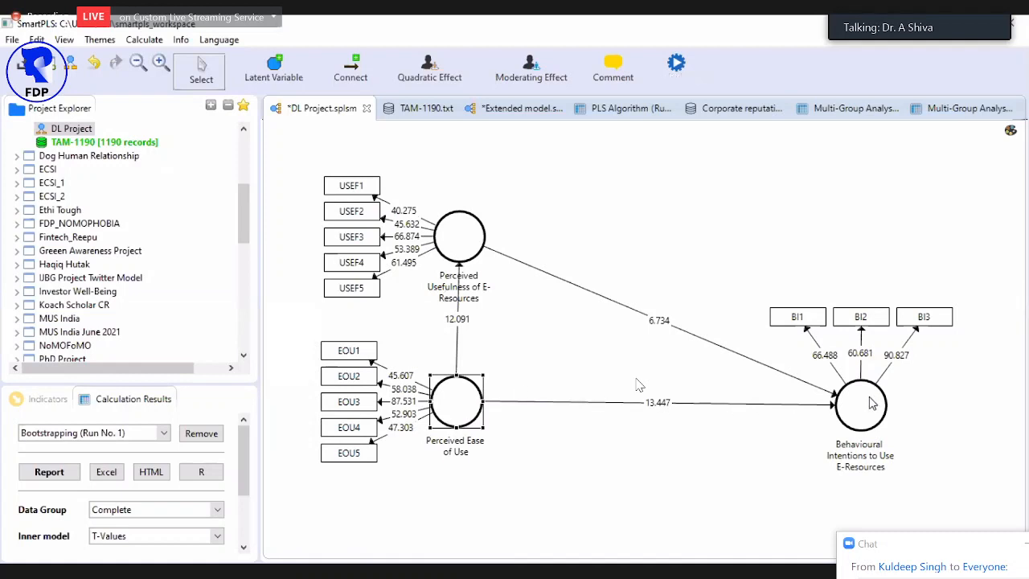
left_click_drag(875, 402, 770, 310)
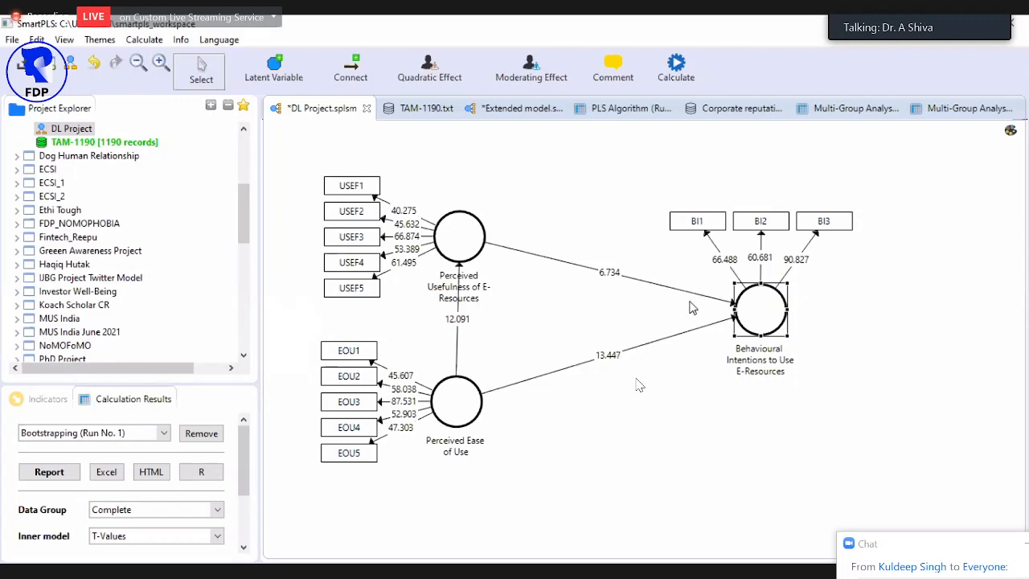
Step: Add a two-stage moderating effect on Behavioural Intentions, with Perceived Usefulness as moderator and Perceived Ease of Use as independent variable
right_click(756, 316)
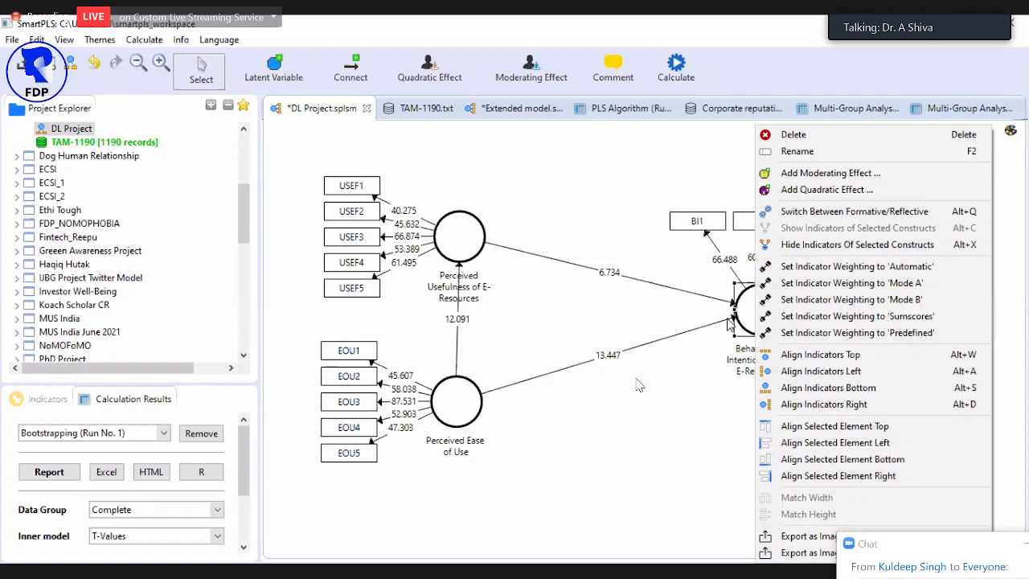
left_click(745, 321)
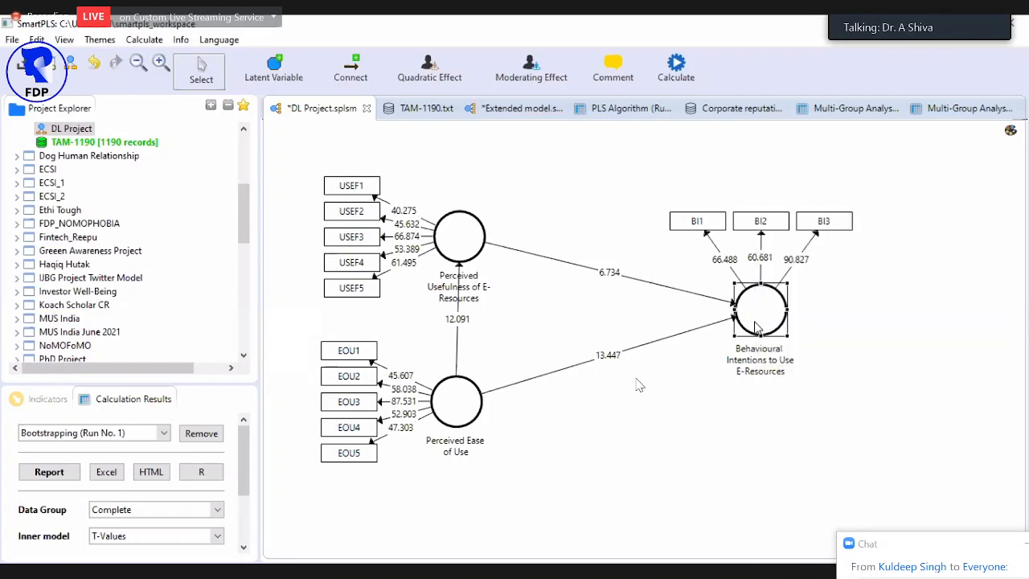
right_click(766, 309)
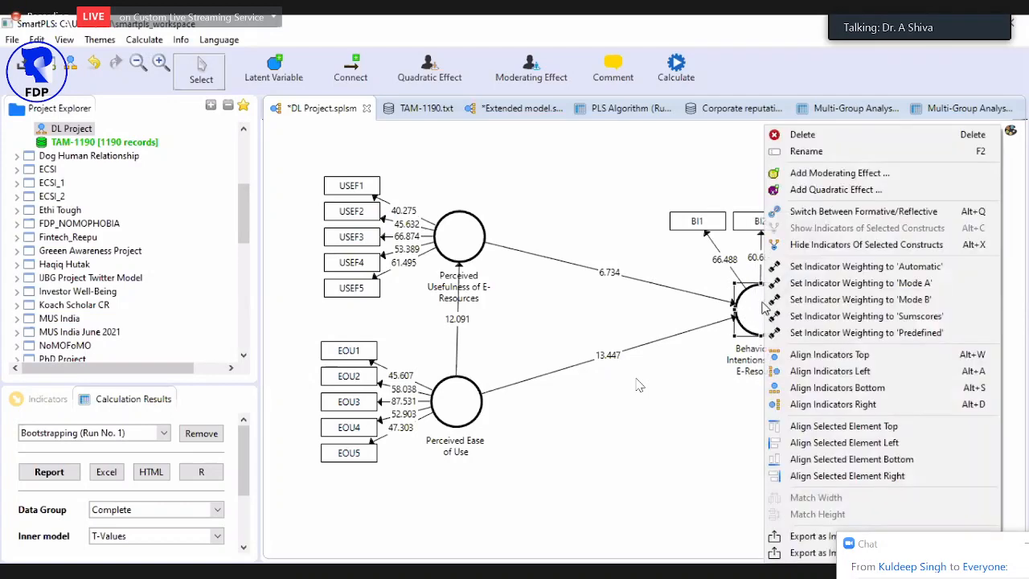
left_click(823, 174)
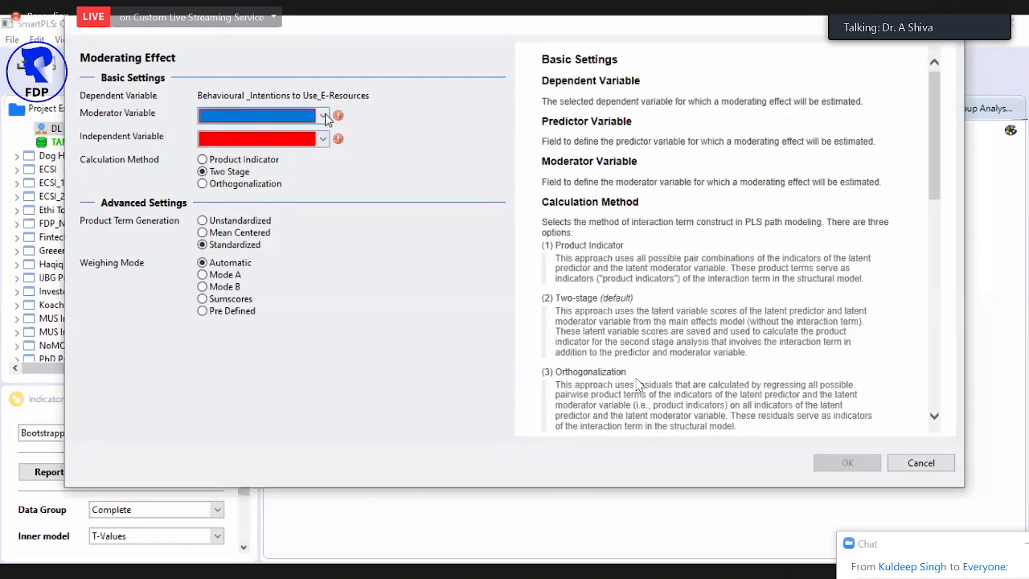
left_click(323, 115)
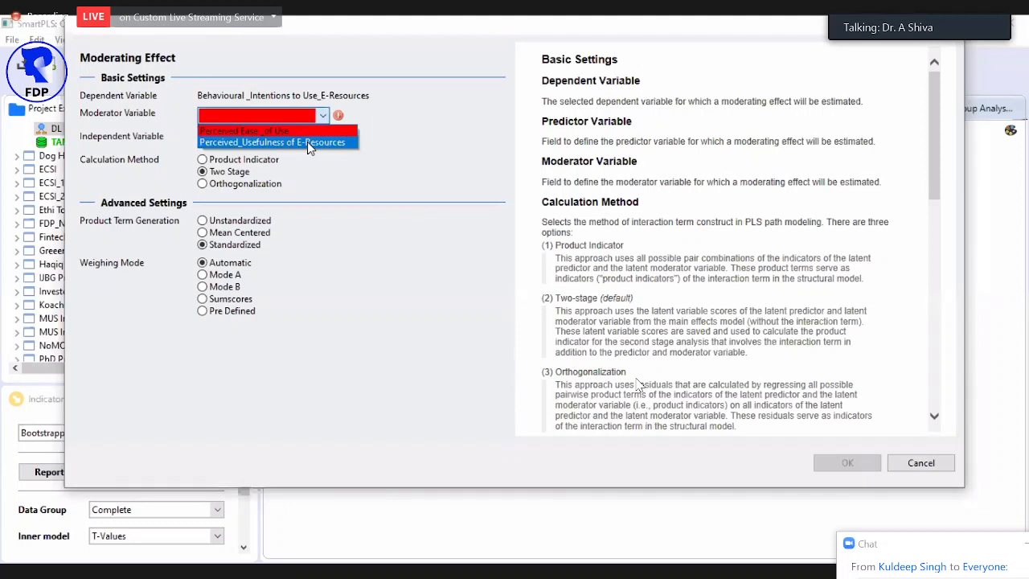
left_click(310, 142)
left_click(323, 141)
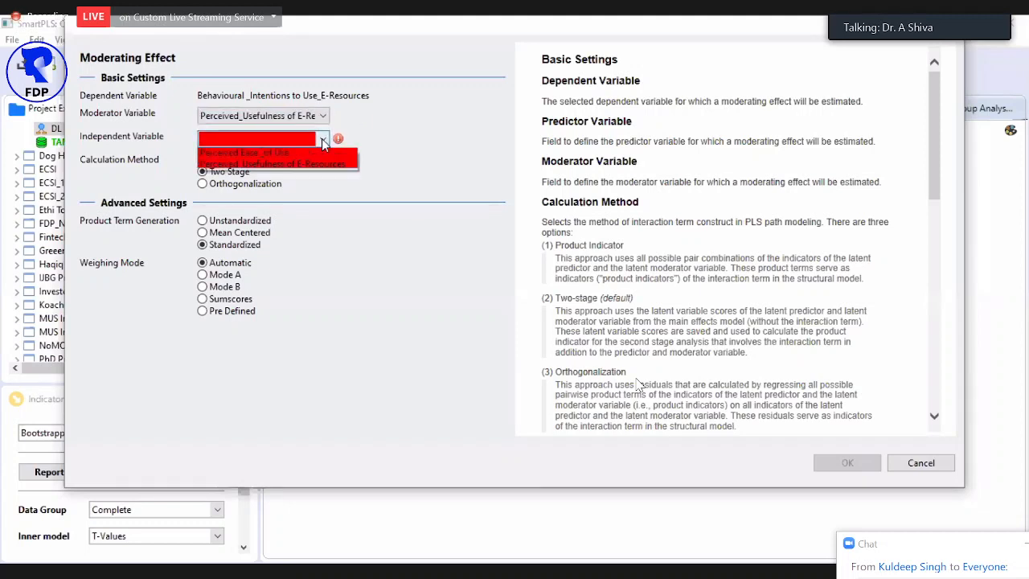
left_click(291, 155)
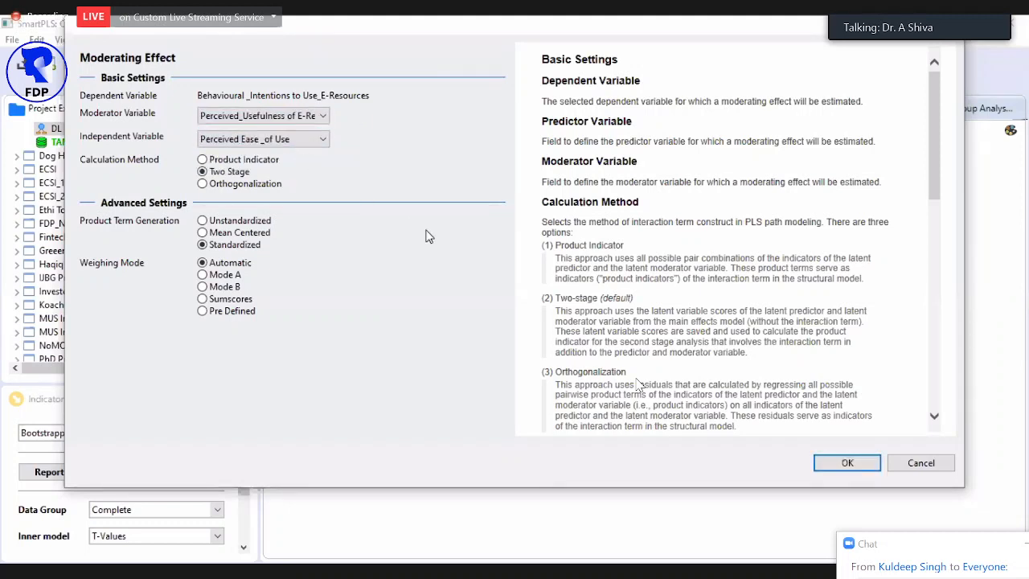
left_click(839, 464)
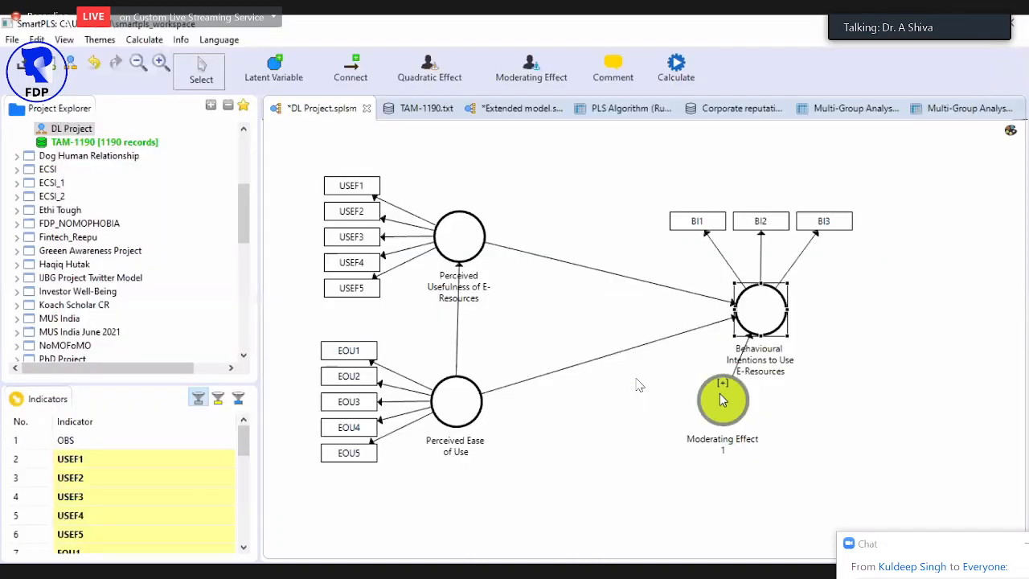
Step: Show the indicator of the moderating effect, place the construct below Behavioural Intentions and select its interaction-term box
left_click_drag(722, 398, 671, 417)
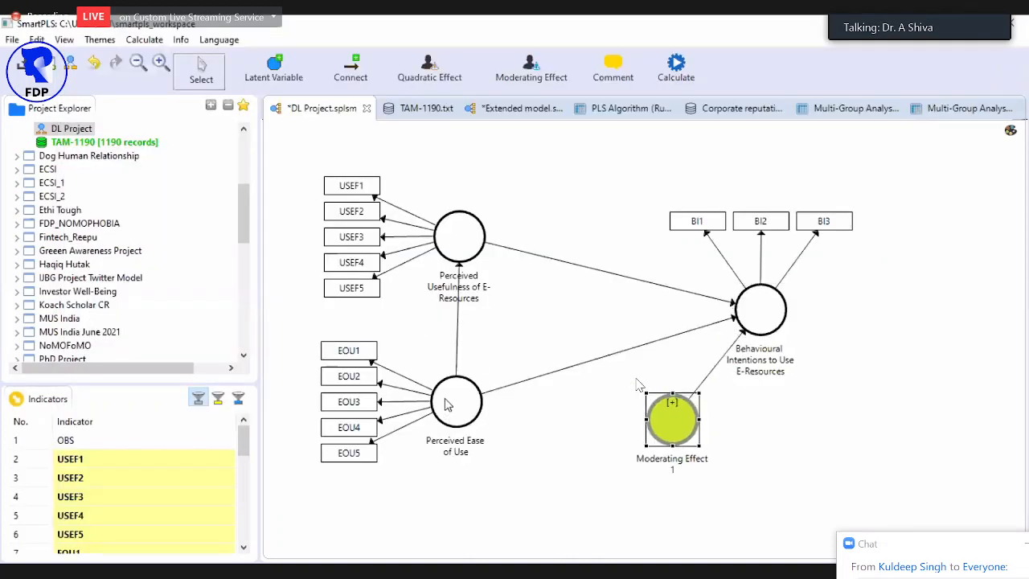
right_click(675, 426)
left_click(721, 229)
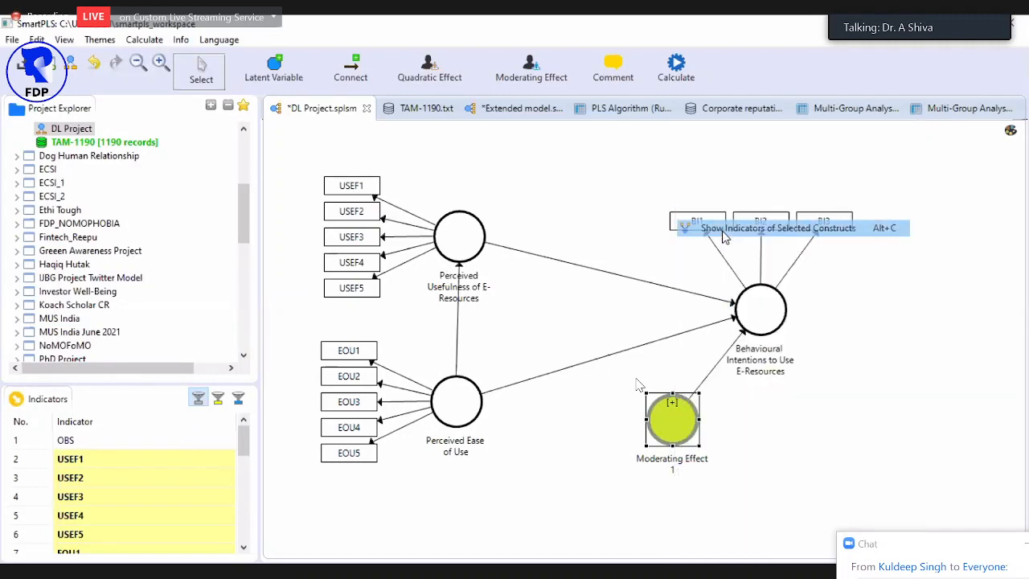
left_click_drag(680, 430, 790, 453)
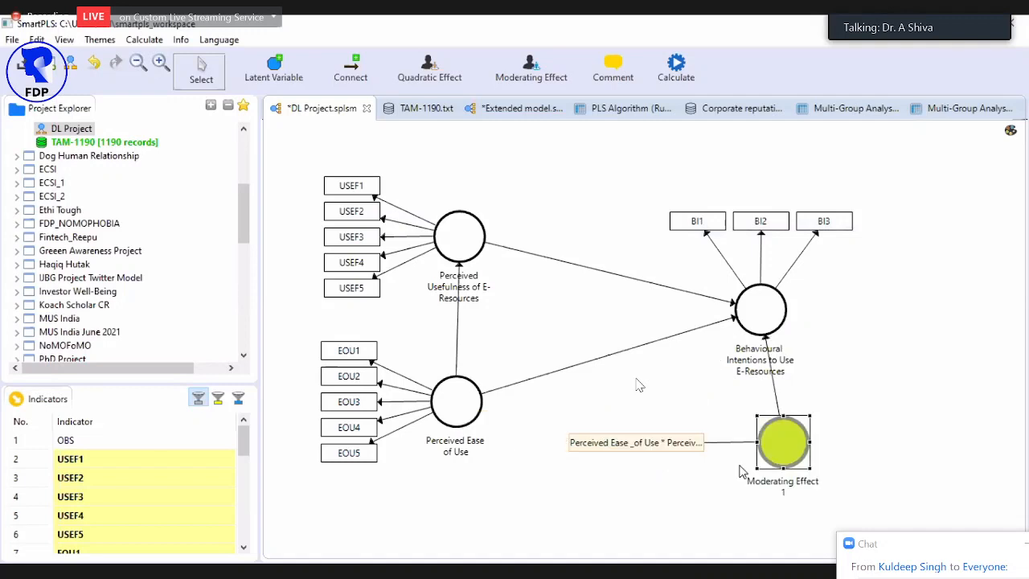
left_click(625, 447)
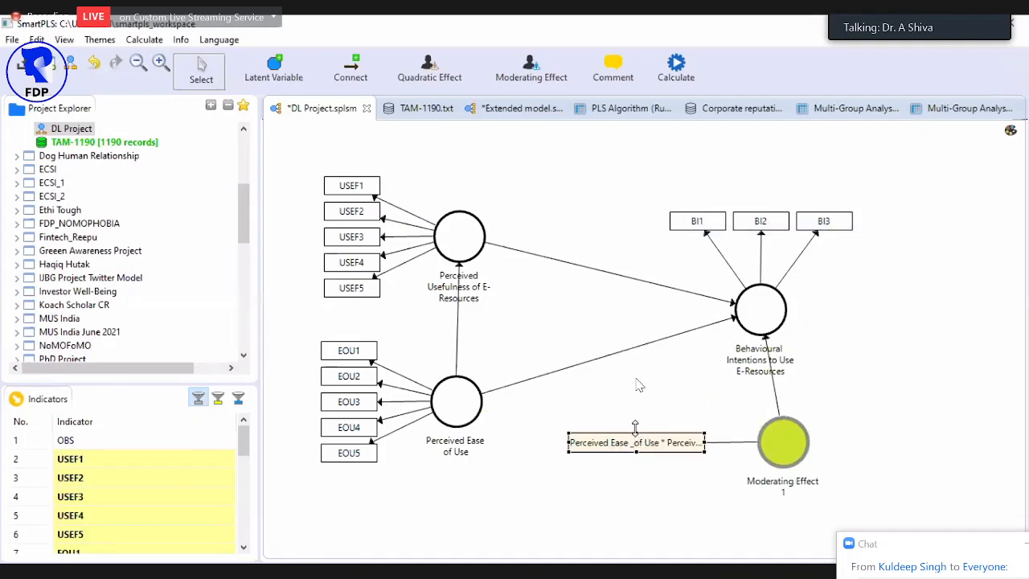
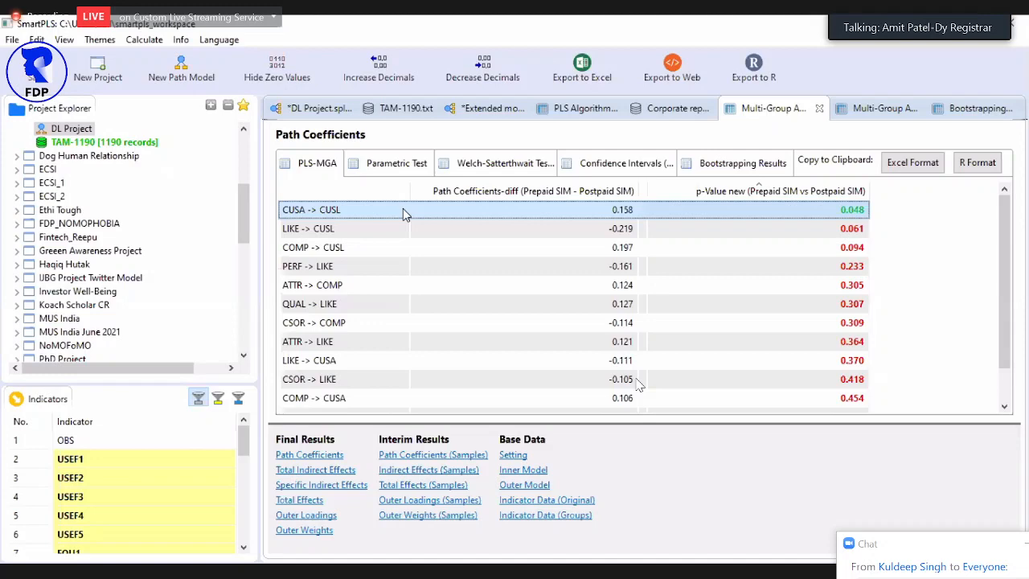
Step: Open the DL Project's Bootstrapping report, widen the path name and Original Sample columns, and collapse the Sample Mean and Standard Deviation columns
left_click(302, 109)
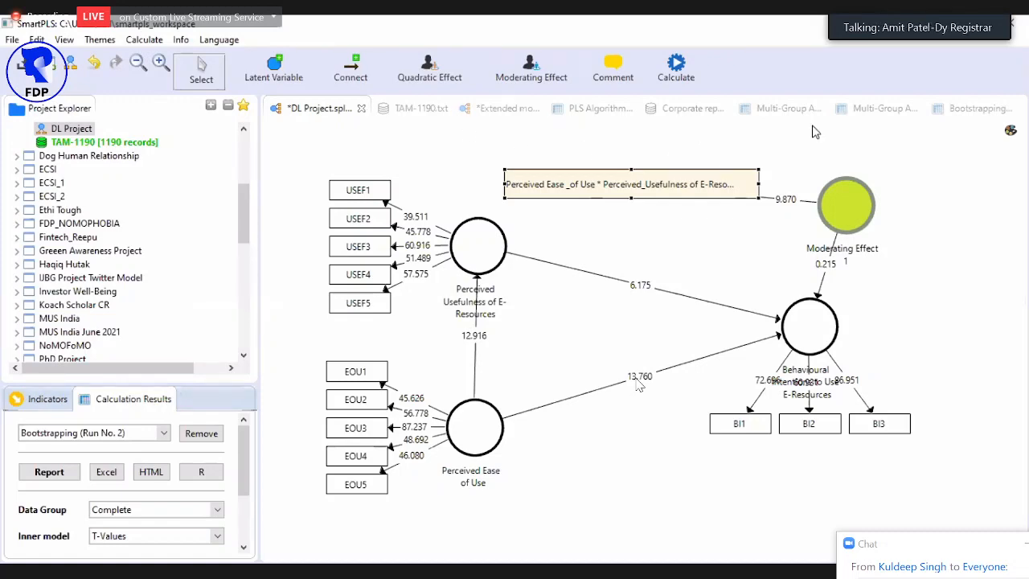
left_click(982, 109)
left_click_drag(554, 191, 576, 192)
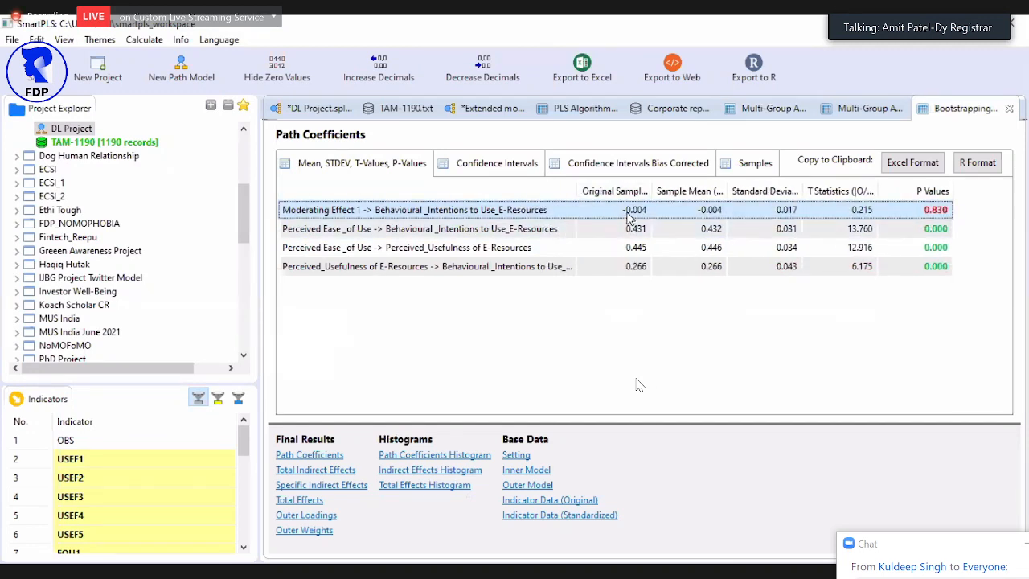
left_click_drag(652, 191, 681, 191)
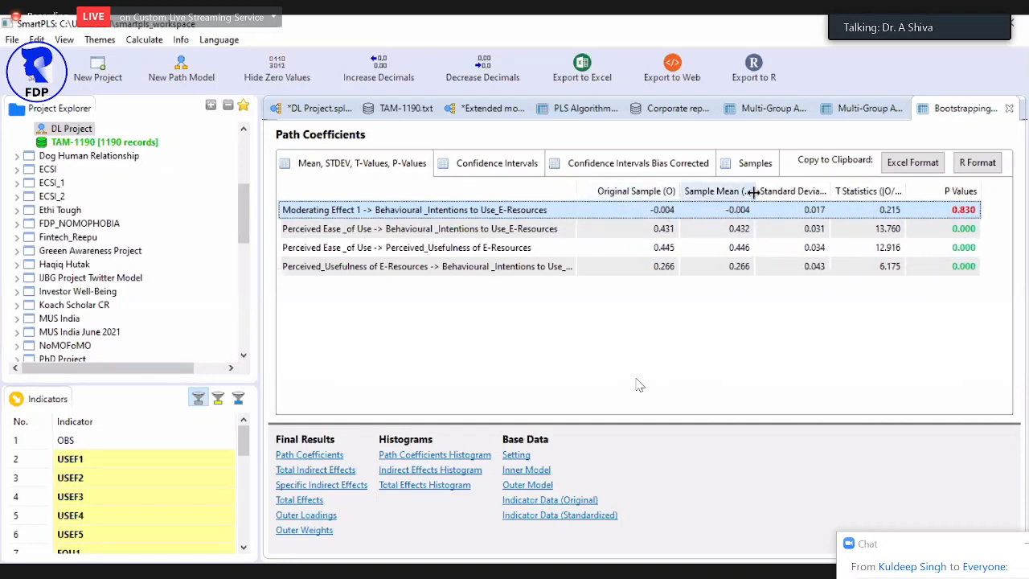
left_click_drag(755, 191, 693, 194)
left_click_drag(770, 192, 691, 197)
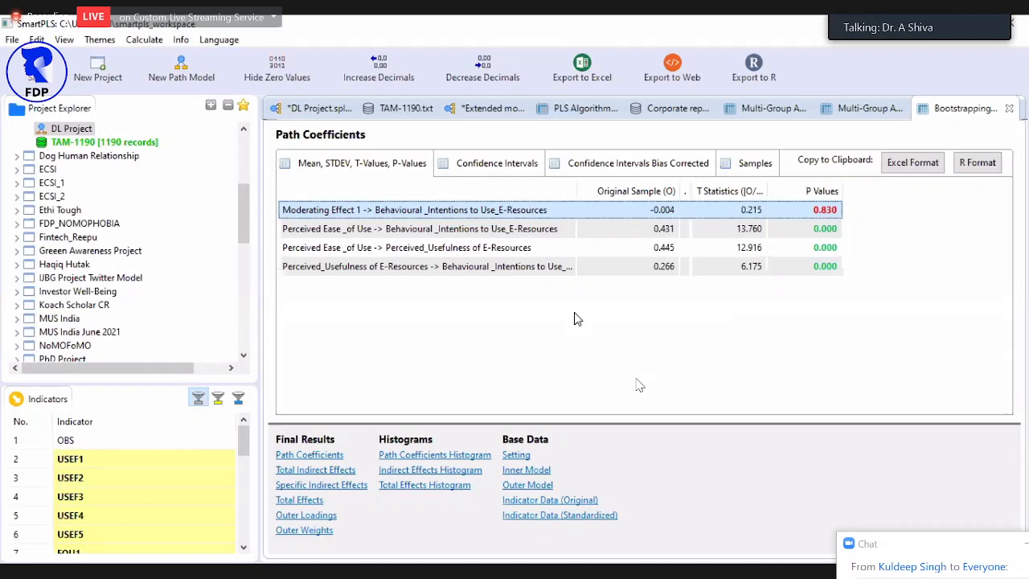
Step: Compare the original sample coefficients of Perceived Ease of Use and Perceived Usefulness on Behavioural Intentions
left_click(384, 232)
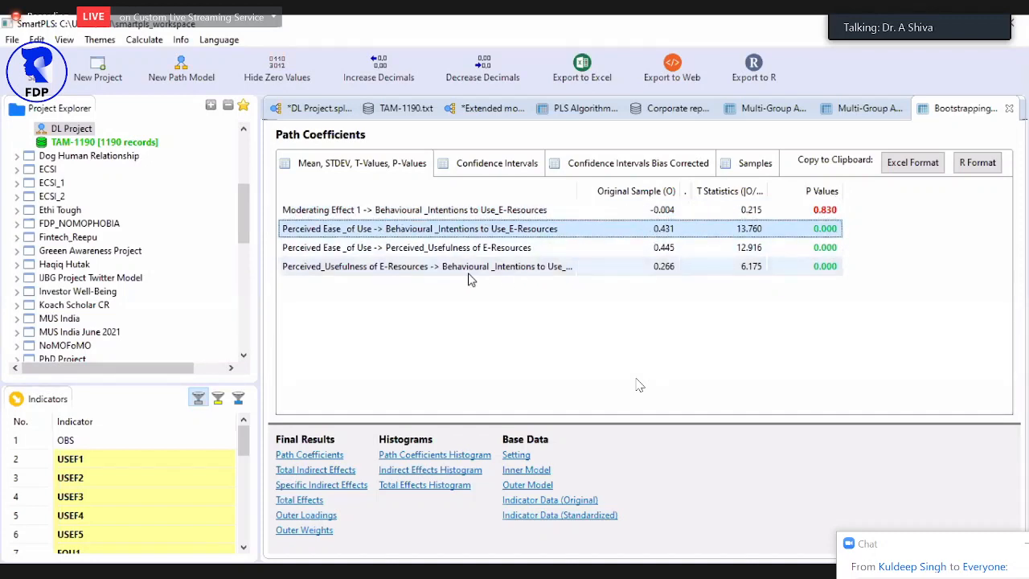
left_click(563, 270)
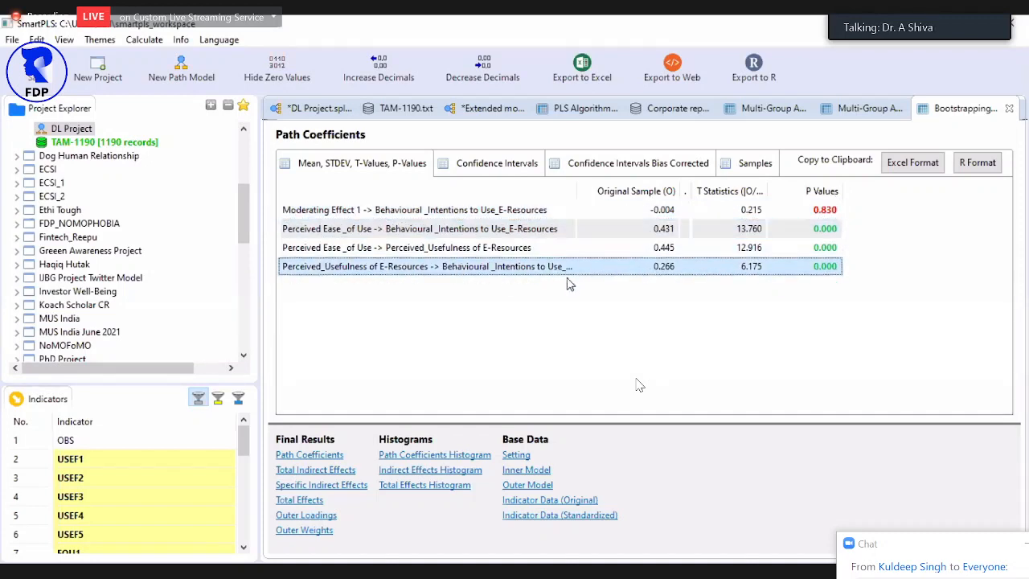
left_click(669, 233)
left_click(668, 270)
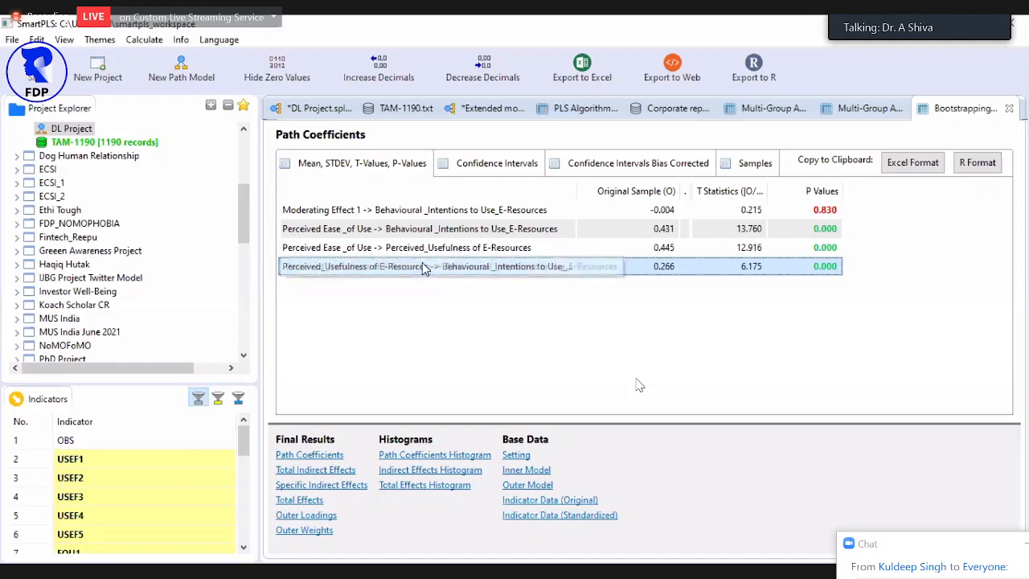
Step: Examine the moderating effect's path alongside the Perceived Ease of Use and Perceived Usefulness paths to Behavioural Intentions, and return to the DL Project model
left_click(666, 231)
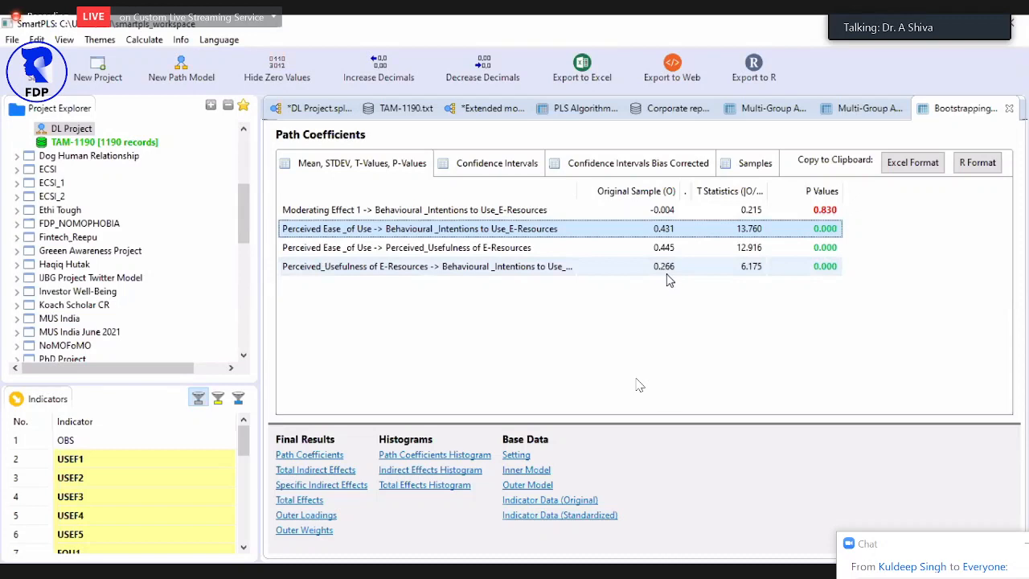
key("Up")
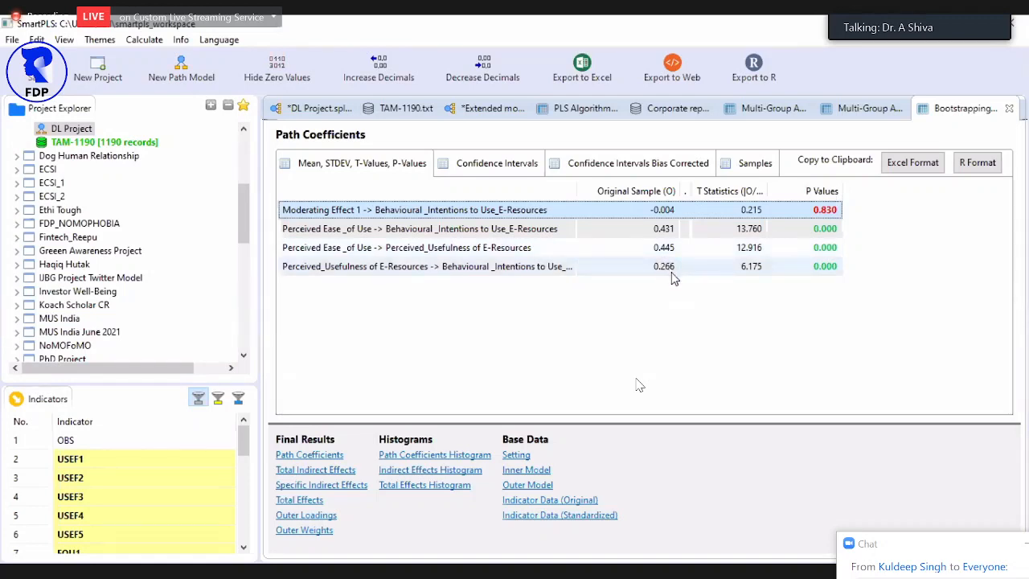
left_click(672, 270)
left_click(676, 230)
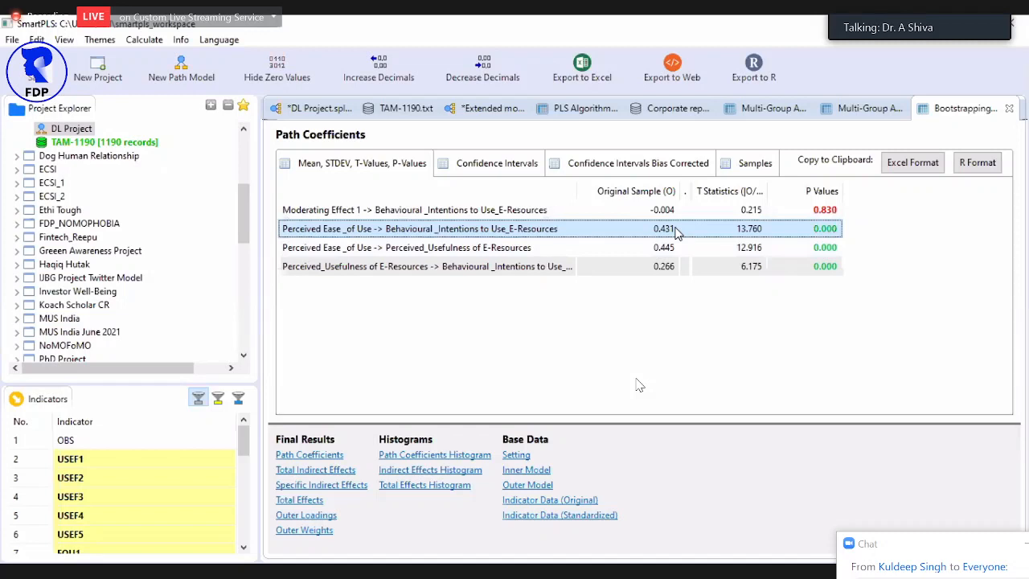
left_click(663, 267)
left_click(660, 234)
left_click(658, 271)
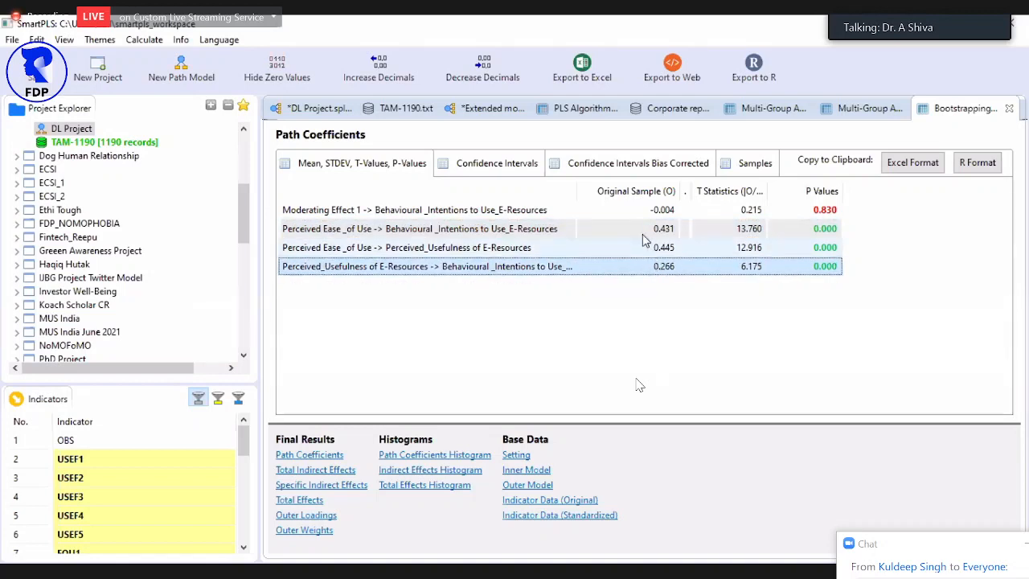
left_click(643, 234)
left_click(653, 273)
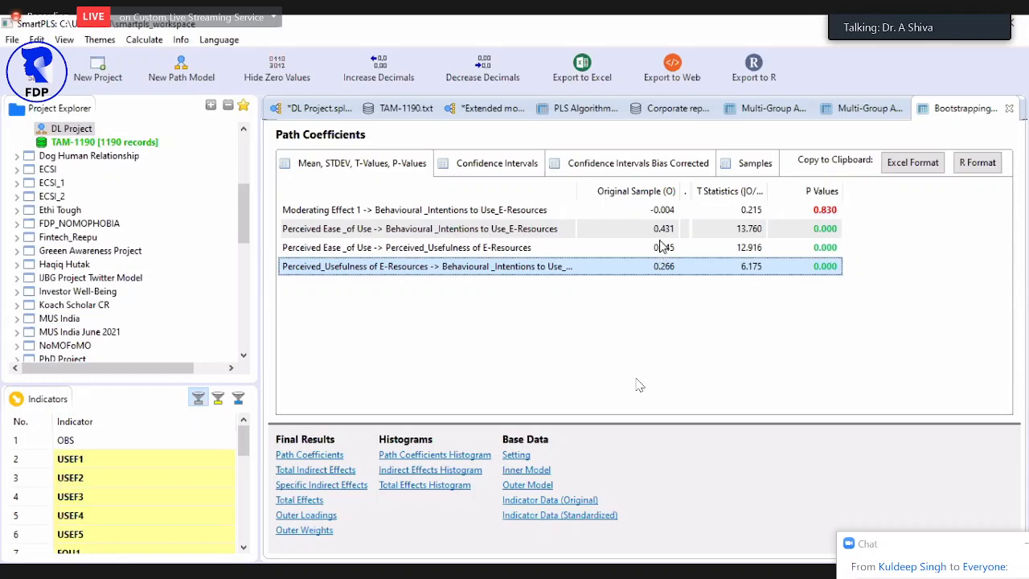
left_click(664, 210)
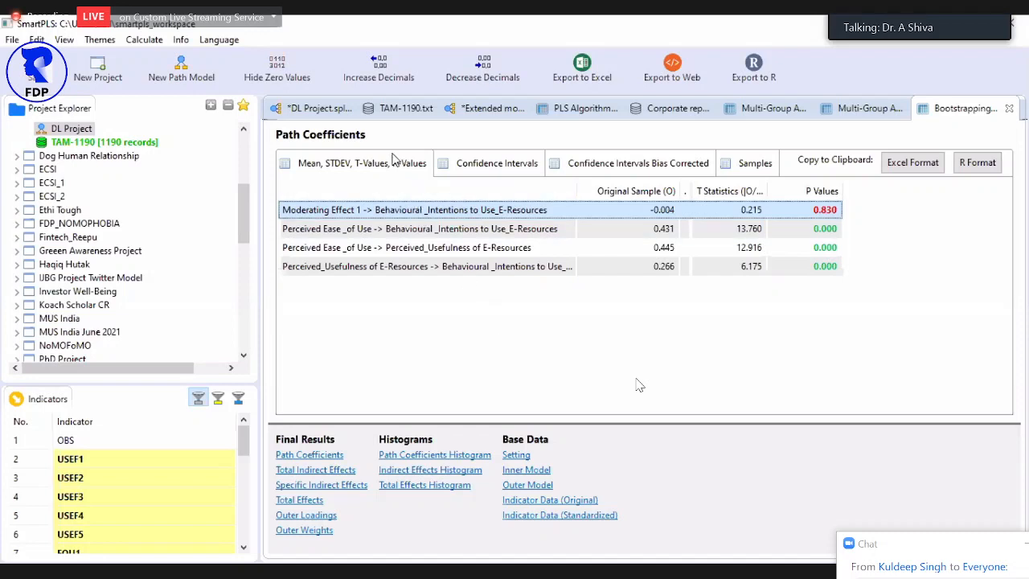
left_click(320, 111)
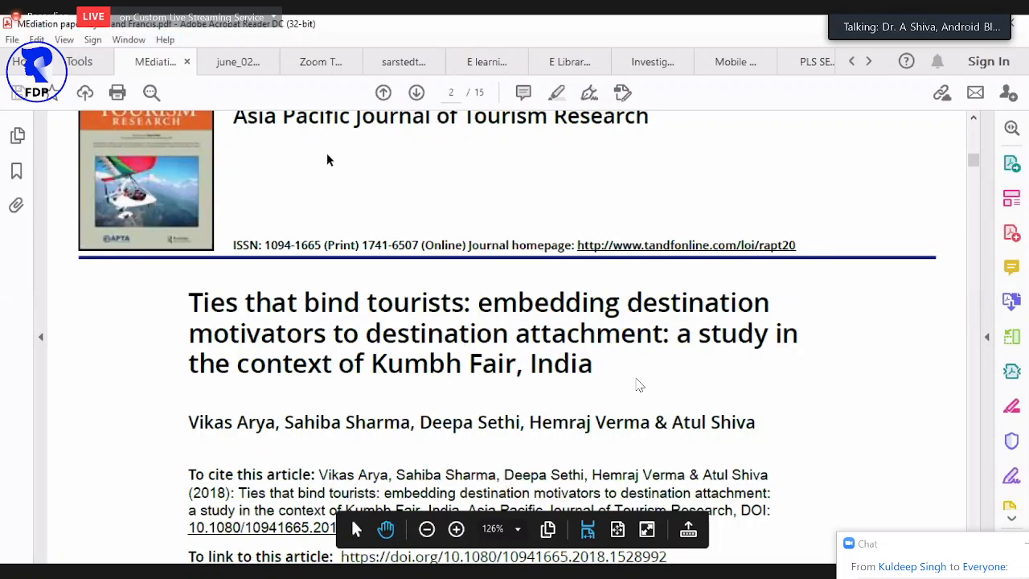
Step: In the mediation paper open in Adobe Acrobat Reader, go to the Figure 1 conceptual model on page 6
scroll(757, 384, "down", 5)
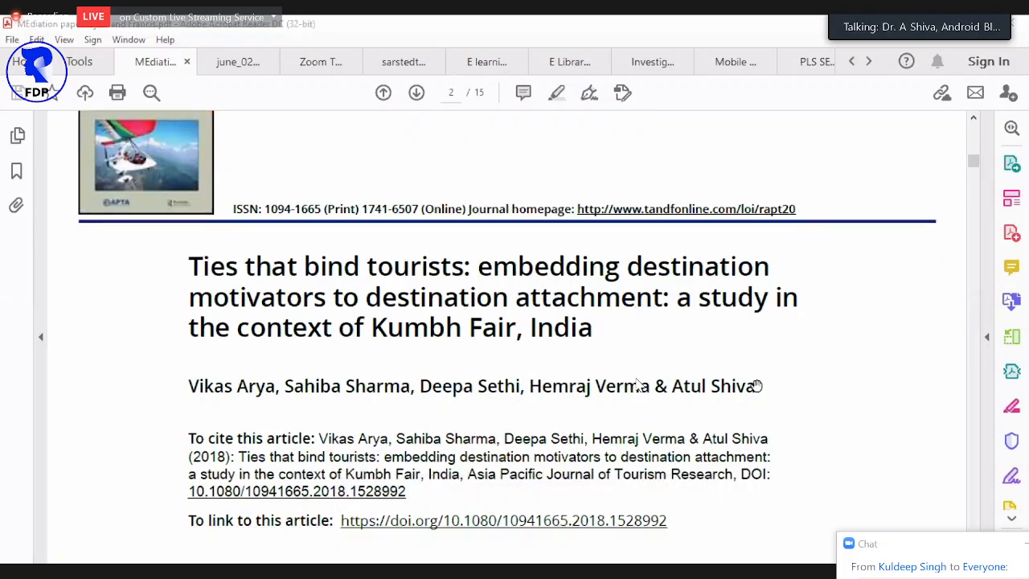
scroll(757, 385, "down", 3)
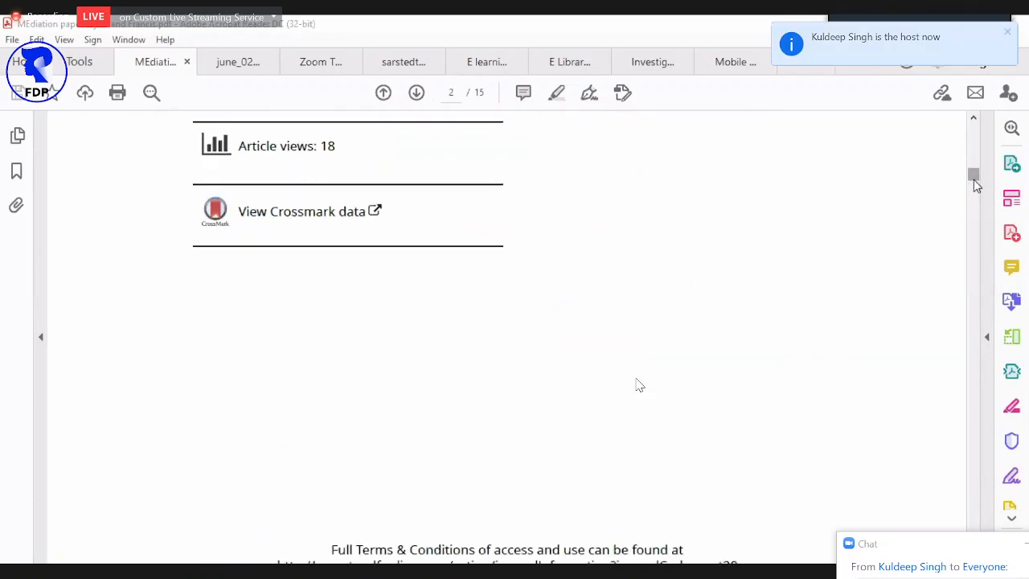
left_click_drag(971, 247, 973, 315)
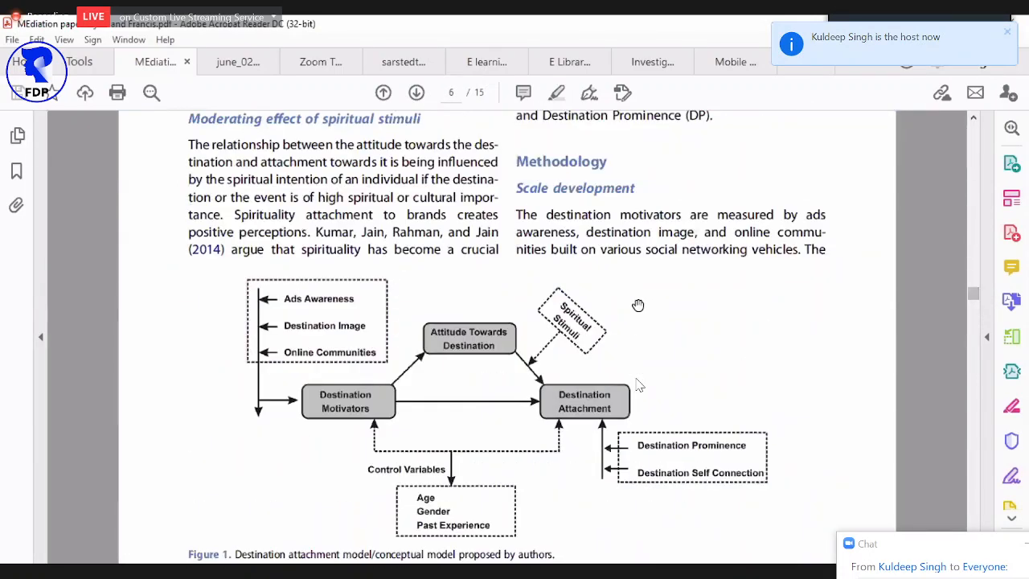